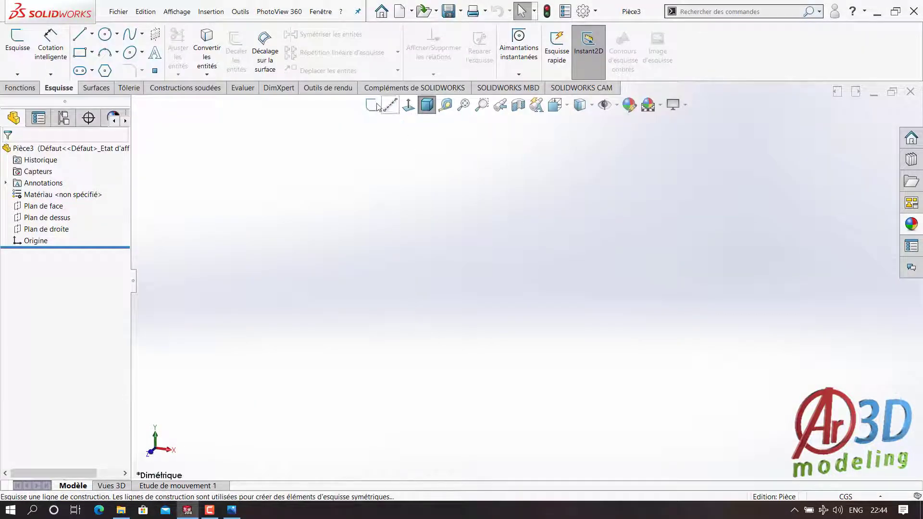
# On the top plane, draw vertical and horizontal construction lines from the origin.
pyautogui.click(378, 106)
pyautogui.click(377, 299)
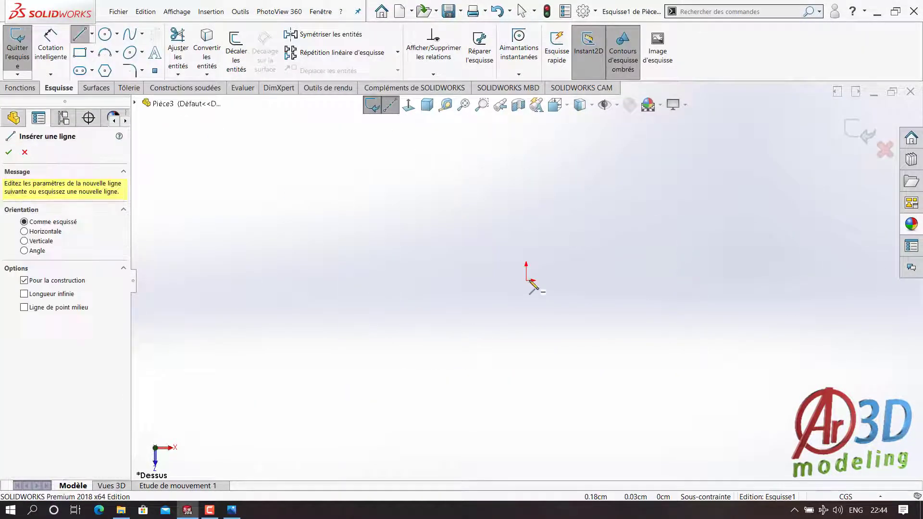
pyautogui.moveTo(526, 280); pyautogui.dragTo(525, 168)
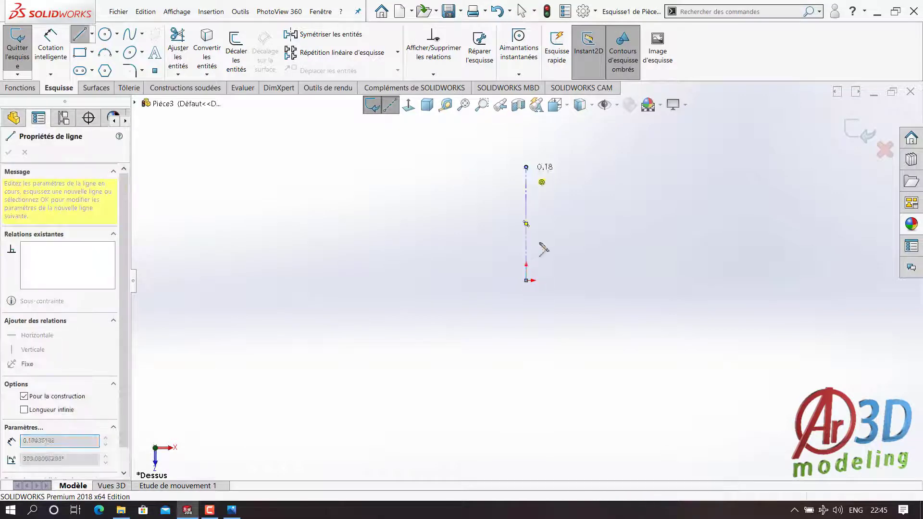
pyautogui.press('Escape')
pyautogui.click(390, 105)
pyautogui.moveTo(526, 280); pyautogui.dragTo(632, 280)
pyautogui.press('Escape')
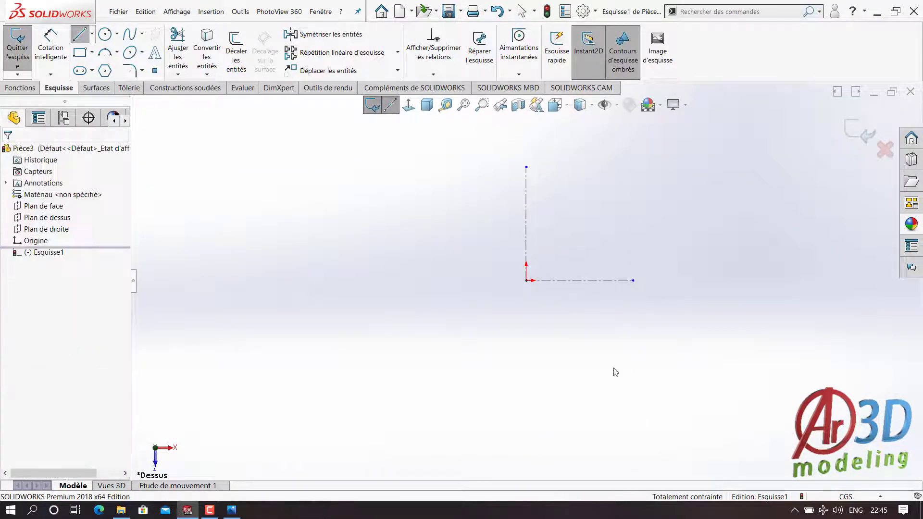
# Dimension the construction lines 125 horizontally and 60 vertically.
pyautogui.press('d')
pyautogui.click(591, 281)
pyautogui.click(586, 312)
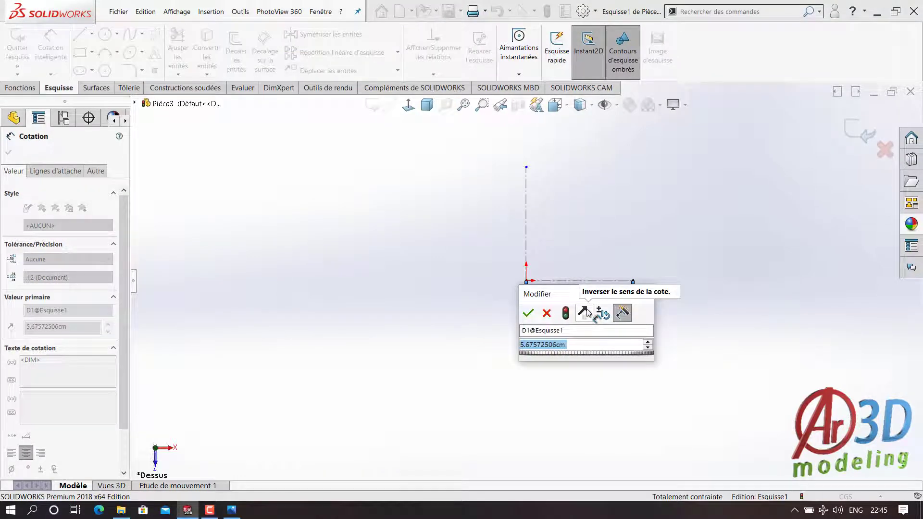
pyautogui.write('125')
pyautogui.press('Return')
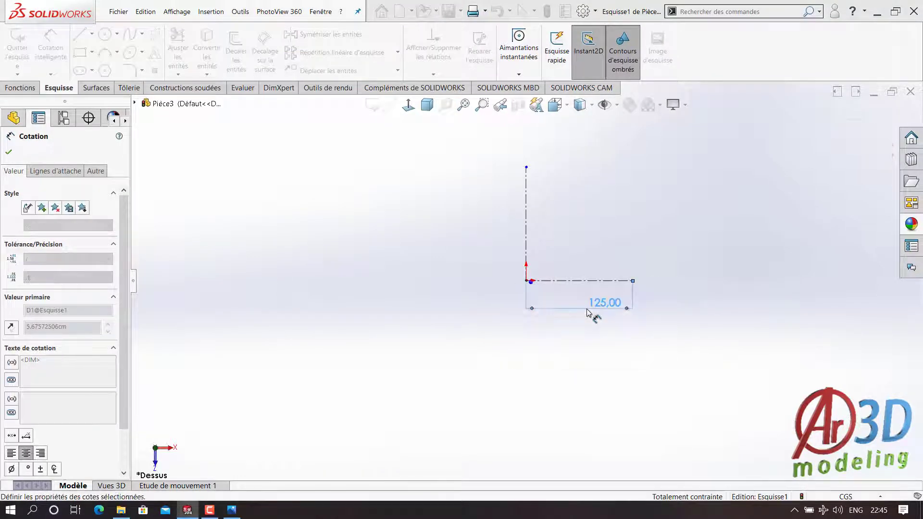
pyautogui.click(503, 224)
pyautogui.click(503, 223)
pyautogui.write('120/2')
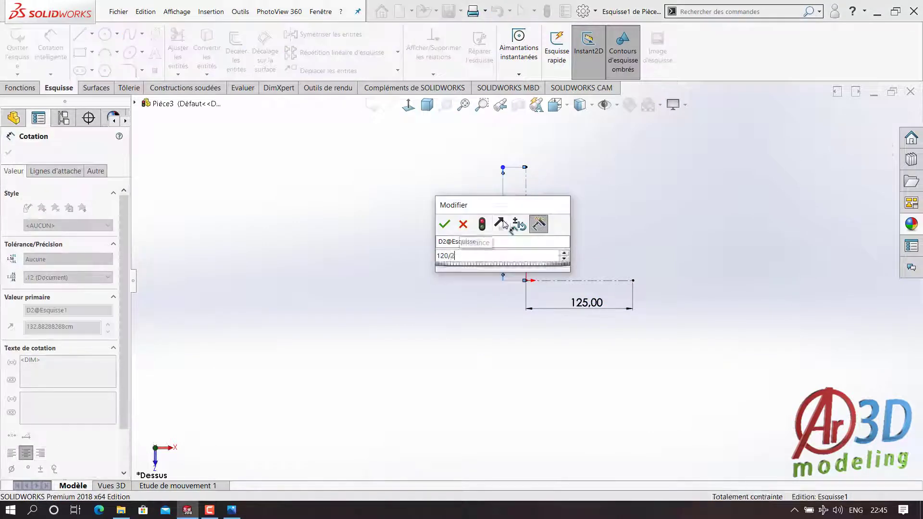
pyautogui.press('Return')
pyautogui.press('Escape')
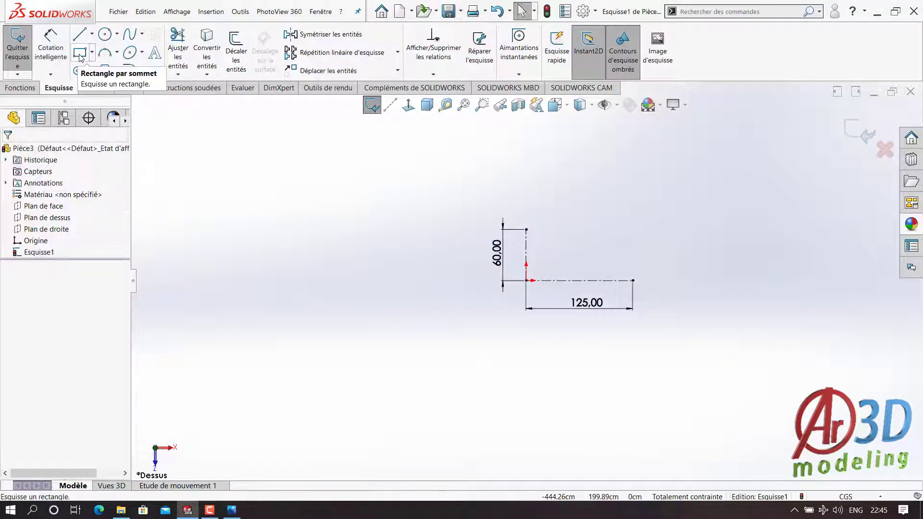
# Sketch the L-shaped profile outline along the construction lines.
pyautogui.click(80, 34)
pyautogui.scroll(-4, 591, 255)
pyautogui.press('Escape')
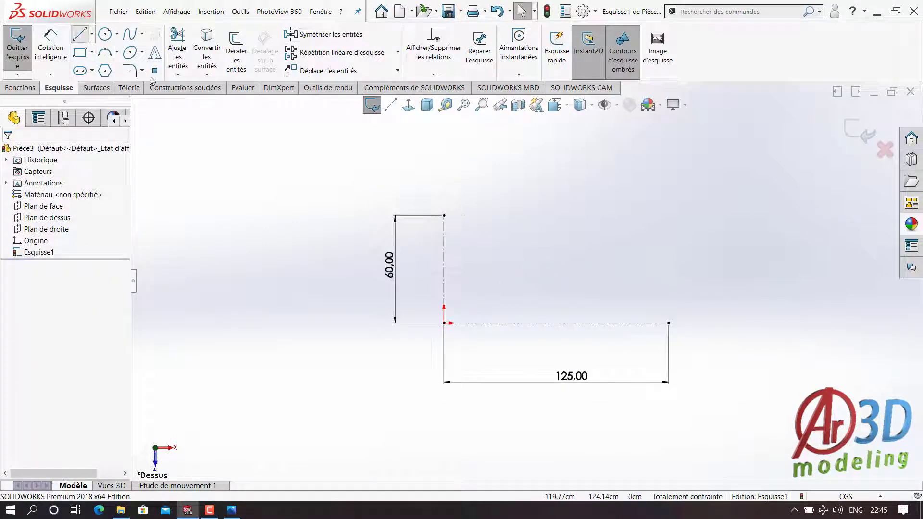
pyautogui.click(443, 215)
pyautogui.click(668, 215)
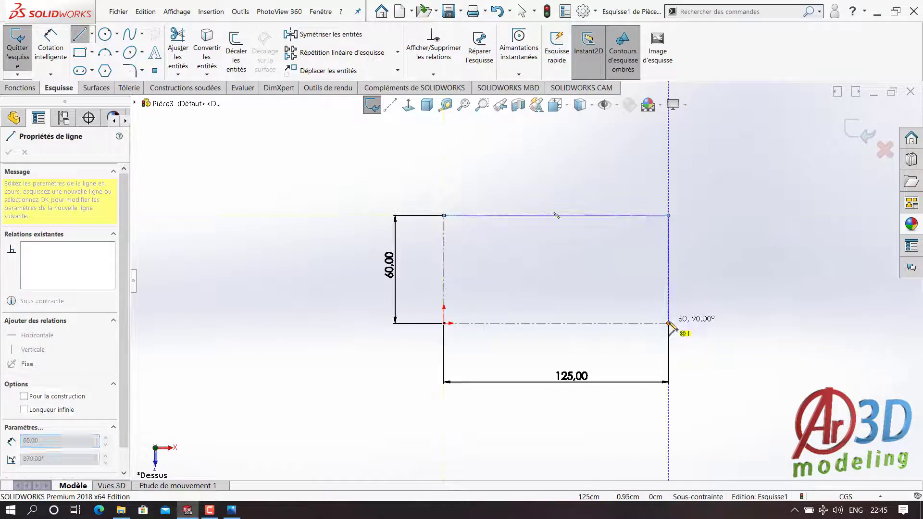
pyautogui.click(646, 234)
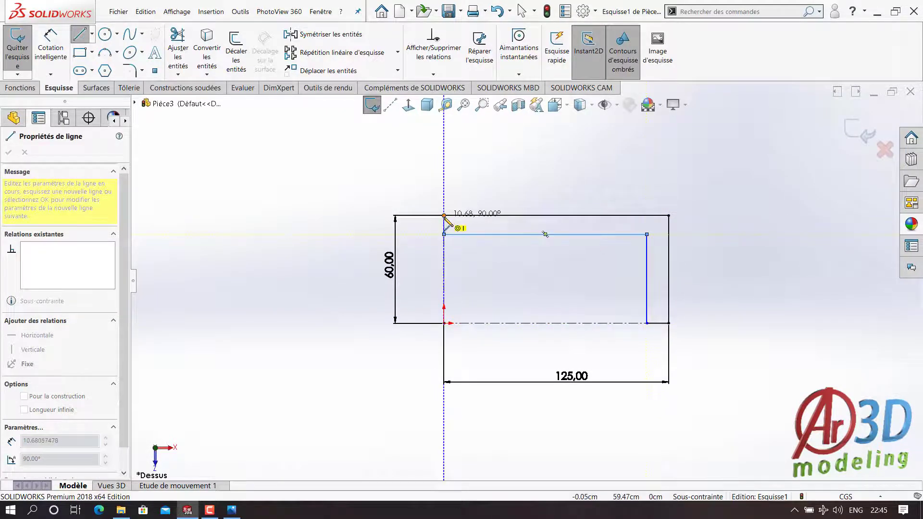
pyautogui.click(443, 234)
# Dimension both arms of the L profile 10 wide.
pyautogui.press('d')
pyautogui.click(444, 226)
pyautogui.write('10.68057478cm')
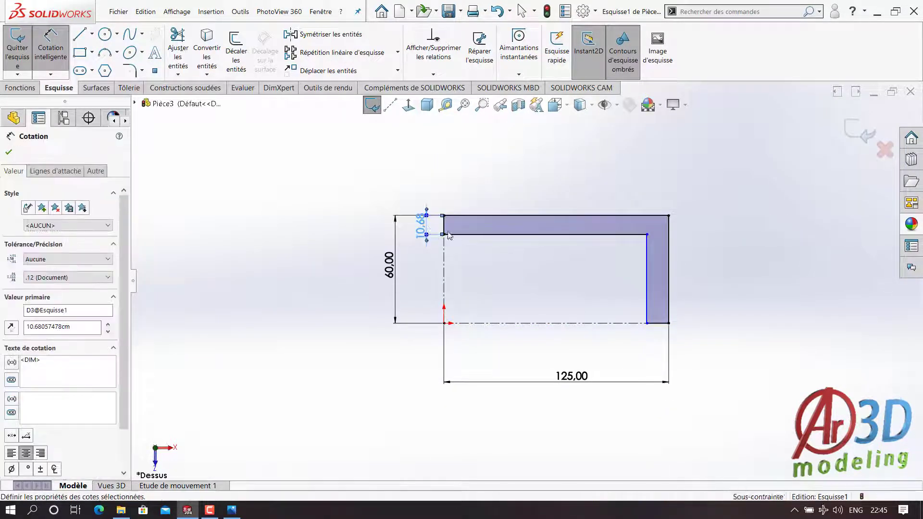
pyautogui.press('Return')
pyautogui.click(657, 322)
pyautogui.click(658, 346)
pyautogui.write('10')
pyautogui.press('Return')
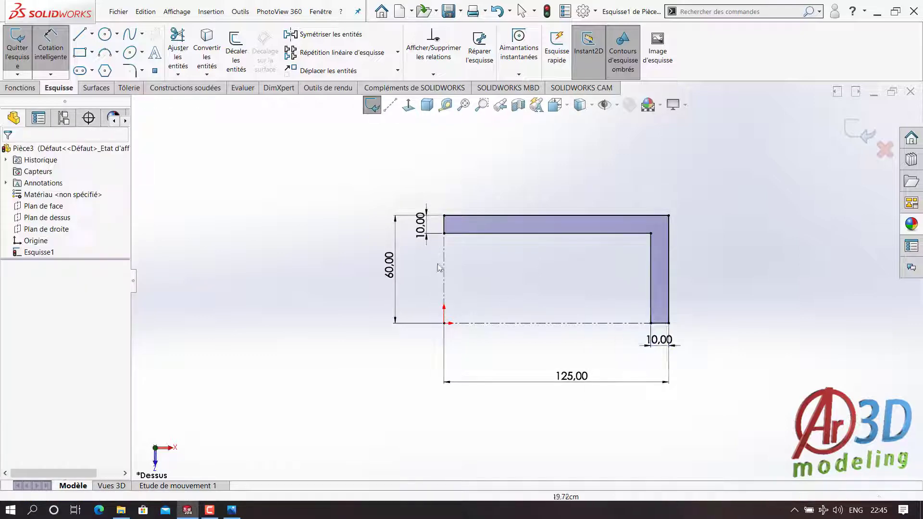
pyautogui.click(18, 48)
# Finish the L-frame extrusion and start a sketch on its underside face.
pyautogui.write('20')
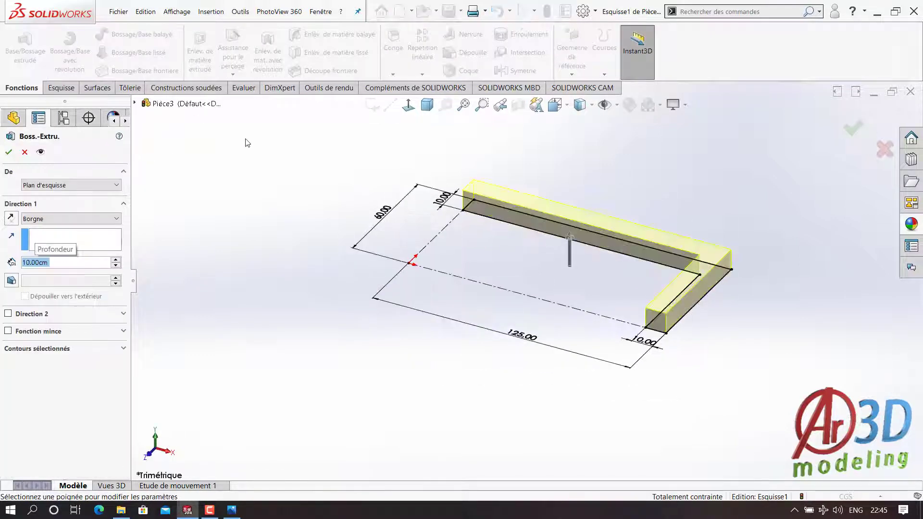
pyautogui.press('Return')
pyautogui.moveTo(590, 308); pyautogui.dragTo(706, 257, button='middle')
pyautogui.rightClick(705, 257)
pyautogui.click(716, 232)
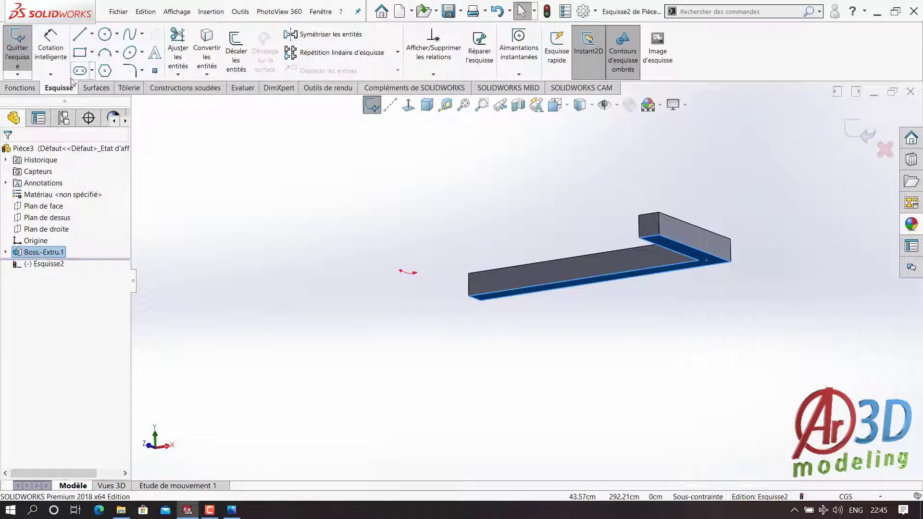
# Extrude a rectangle under the short arm's end 65 cm down as a leg.
pyautogui.press('r')
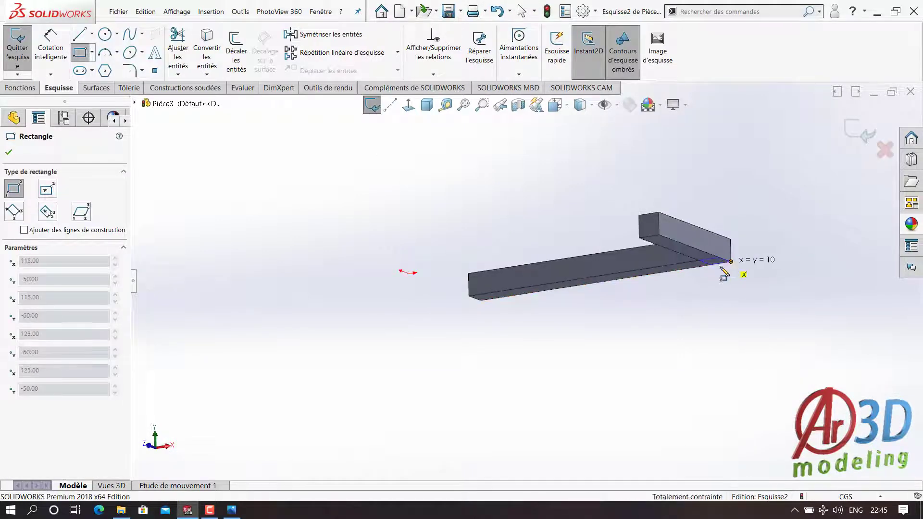
pyautogui.press('Escape')
pyautogui.press('e')
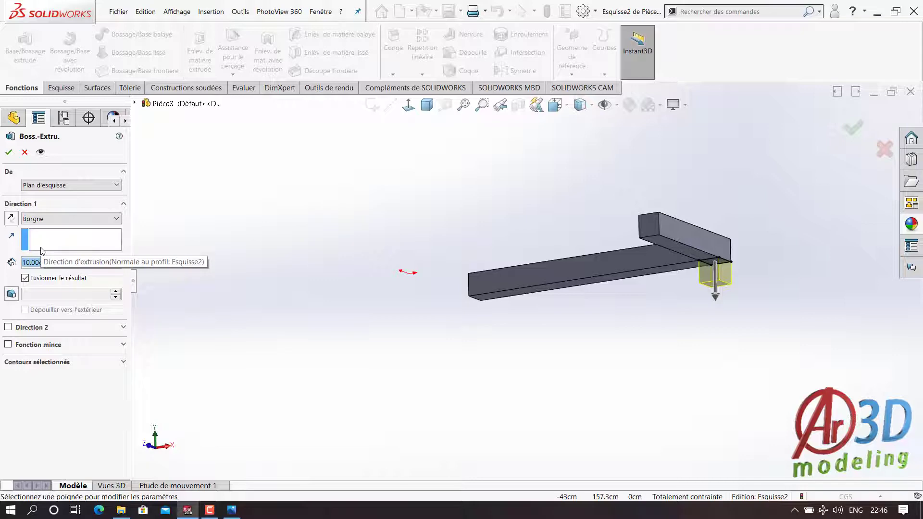
pyautogui.write('7')
pyautogui.write('10')
pyautogui.press('Return')
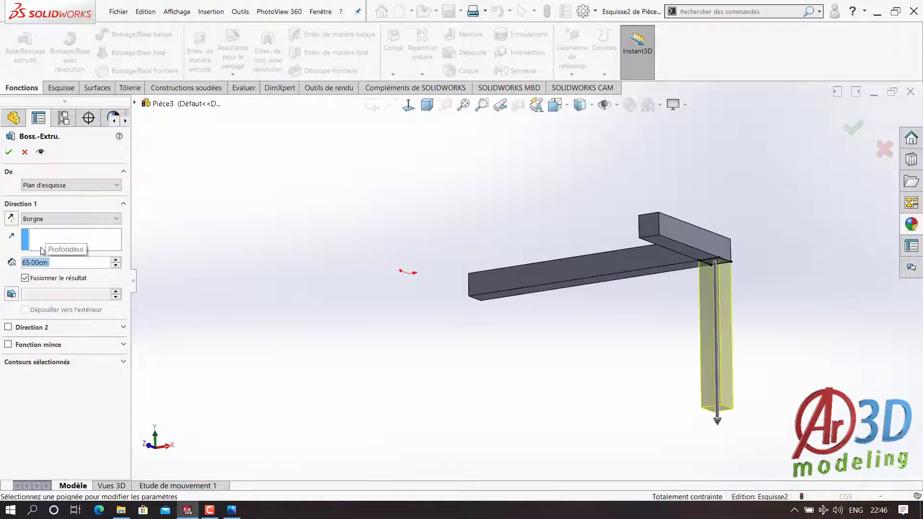
pyautogui.click(853, 128)
# Delete the leftover unused sketch and start a sketch on the frame's outer side face.
pyautogui.press('Delete')
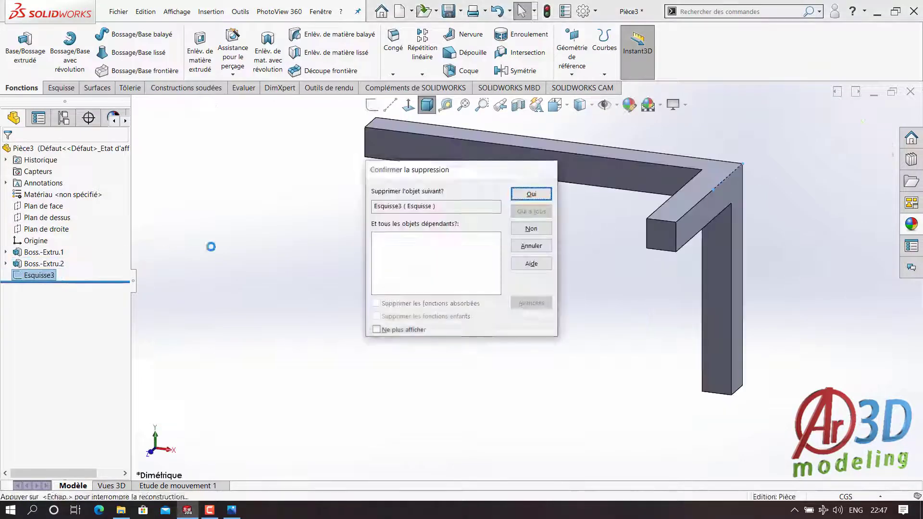
pyautogui.press('Return')
pyautogui.click(737, 192)
pyautogui.click(532, 219)
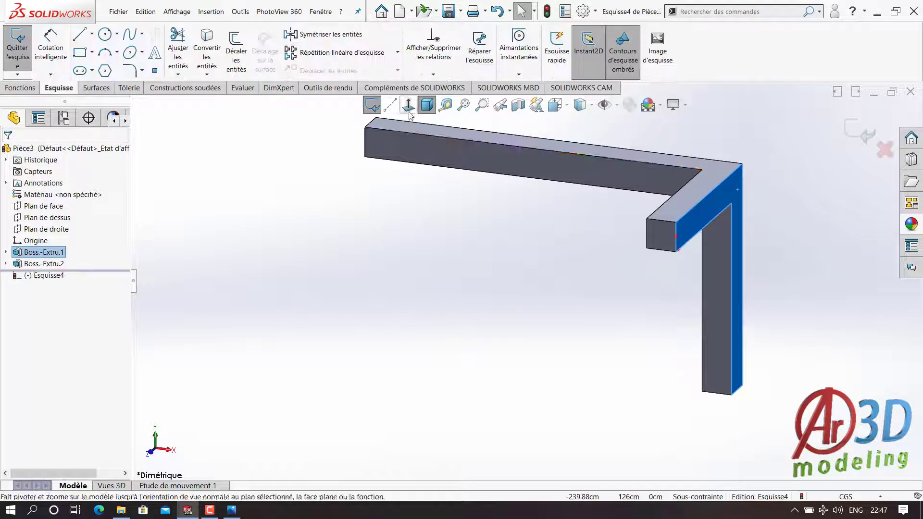
# Draw a thin diagonal contour across the corner with parallel lines.
pyautogui.press('l')
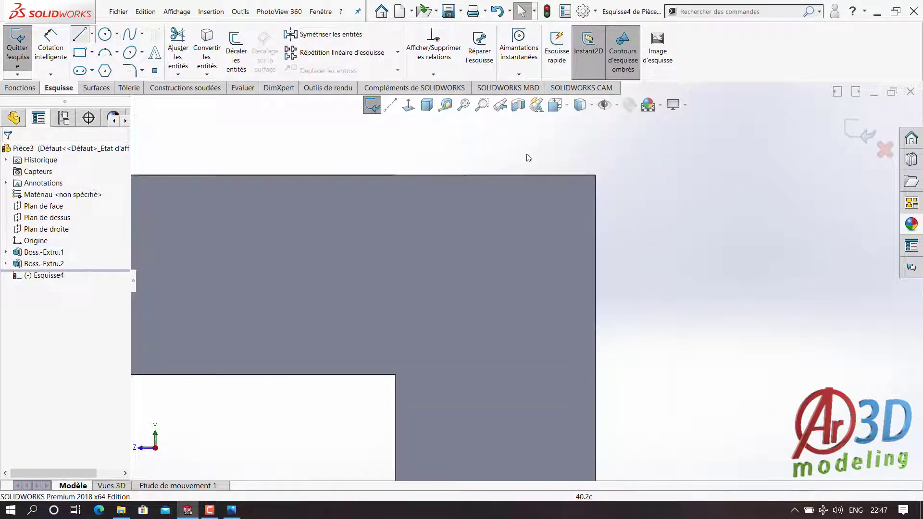
pyautogui.click(595, 175)
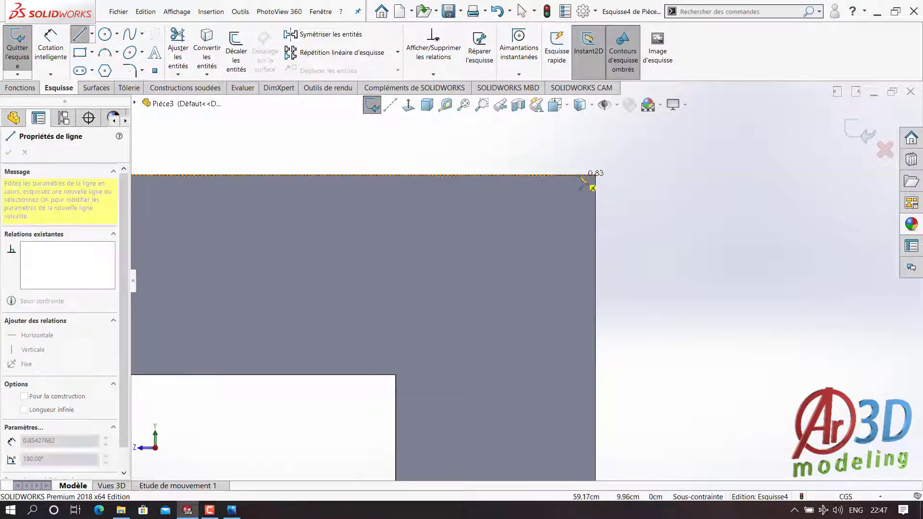
pyautogui.click(383, 375)
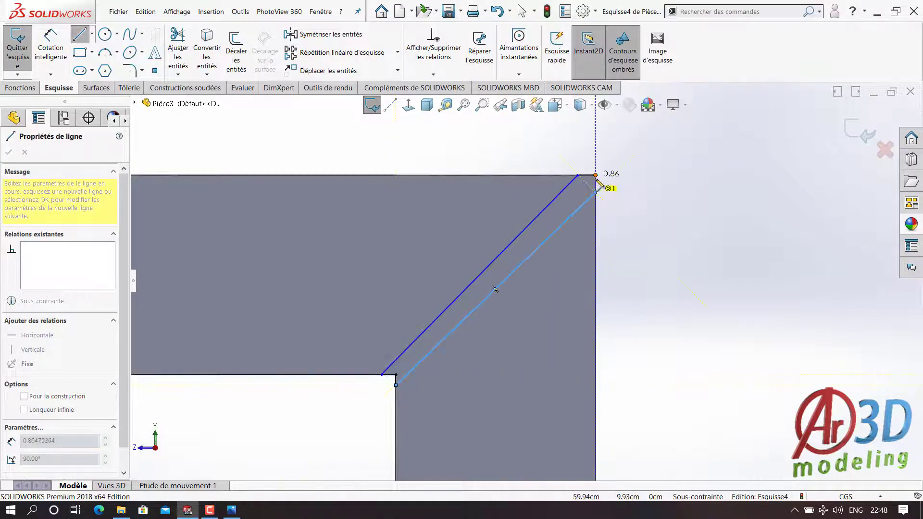
pyautogui.click(596, 177)
pyautogui.press('Escape')
pyautogui.click(521, 235)
pyautogui.keyDown('ctrl'); pyautogui.click(553, 220); pyautogui.keyUp('ctrl')
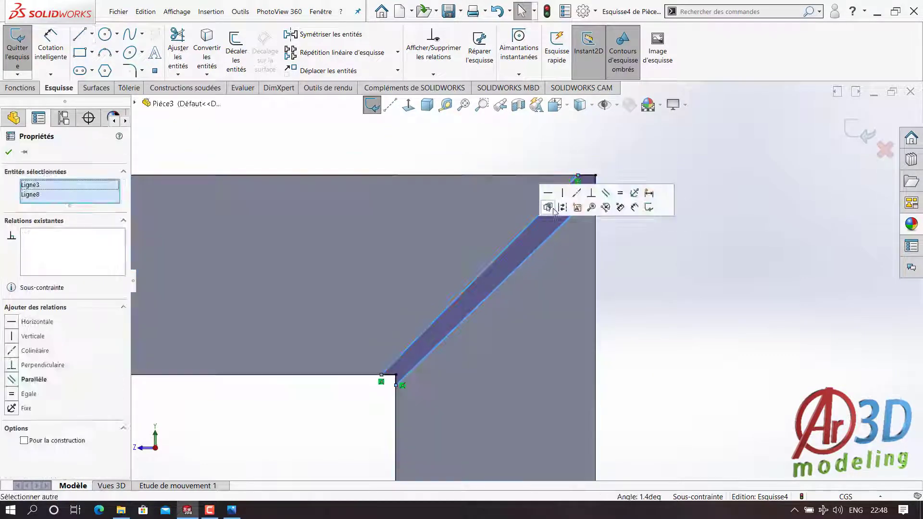
pyautogui.click(605, 194)
# Dimension the slot with a 0.50 gap between the lines and a corner offset.
pyautogui.press('d')
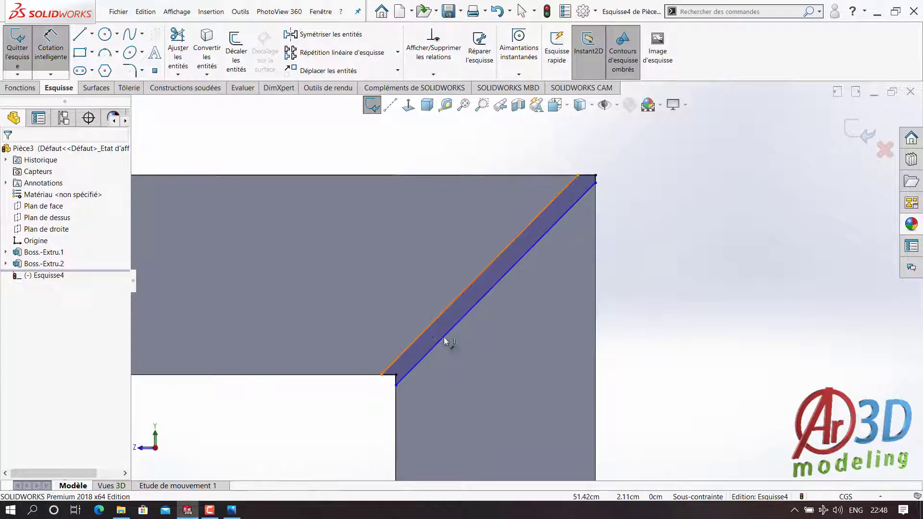
pyautogui.click(469, 285)
pyautogui.click(529, 249)
pyautogui.click(639, 173)
pyautogui.press('Return')
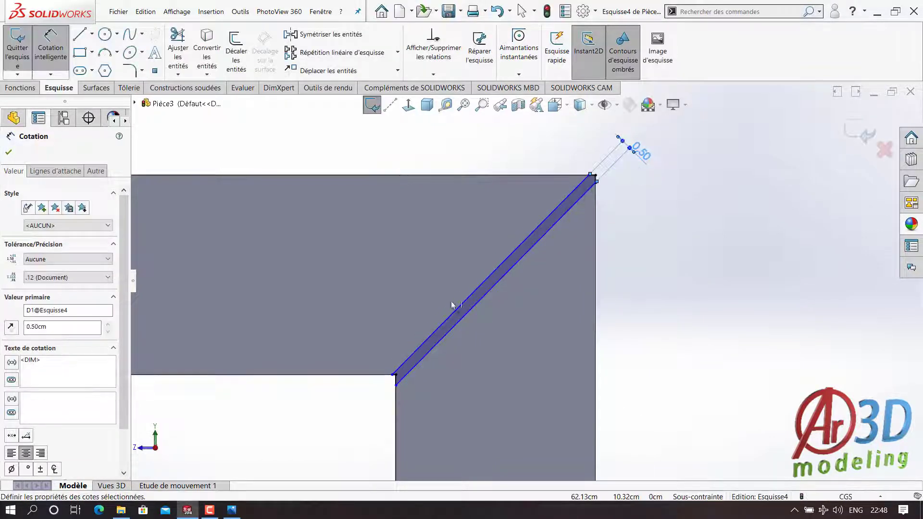
pyautogui.scroll(-3, 416, 366)
pyautogui.click(422, 346)
pyautogui.click(429, 364)
pyautogui.click(391, 406)
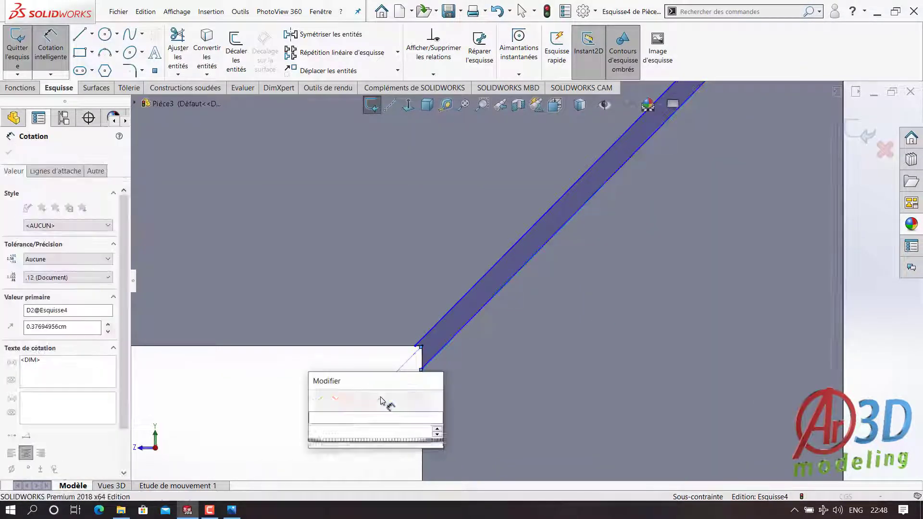
pyautogui.write('0.5/c')
pyautogui.press('Return')
pyautogui.scroll(3, 449, 338)
pyautogui.scroll(2, 583, 212)
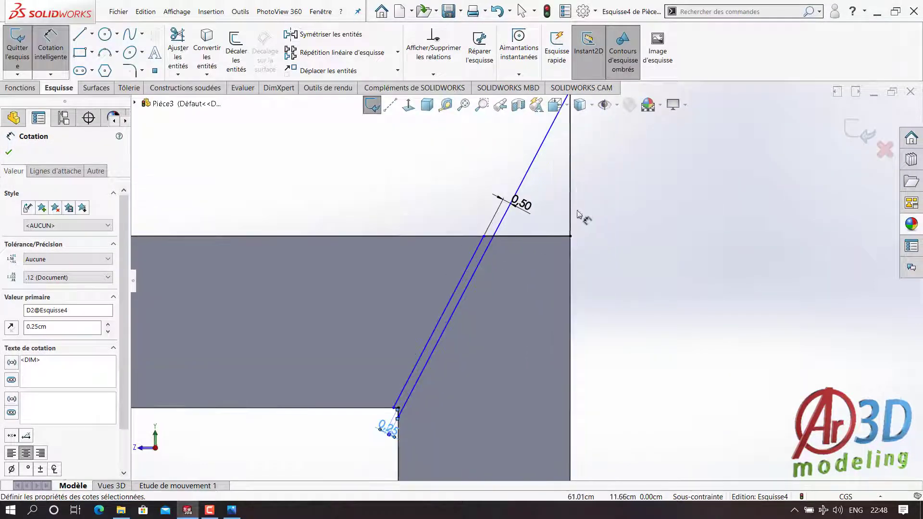
pyautogui.press('Escape')
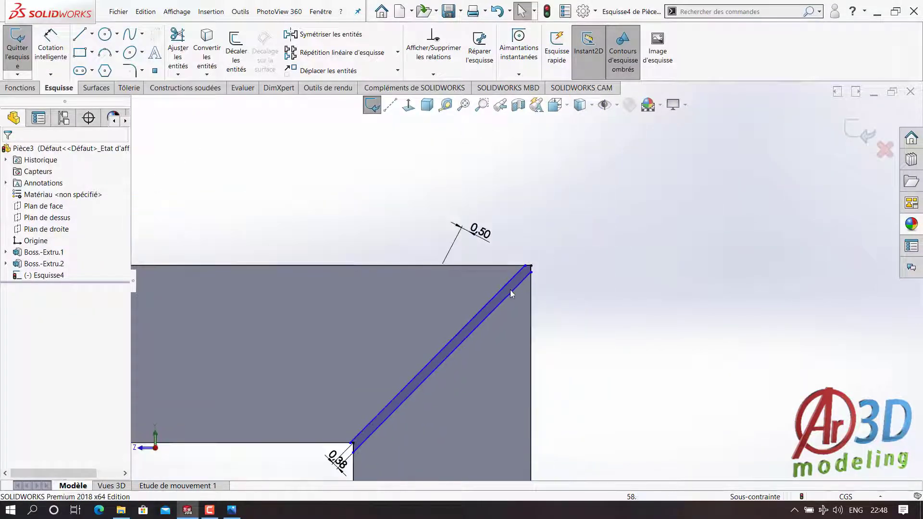
# Drag the slot's lower corner, then undo the changes to restore the 45° slot.
pyautogui.scroll(-3, 471, 336)
pyautogui.scroll(-2, 383, 355)
pyautogui.moveTo(384, 356)
pyautogui.mouseDown()
pyautogui.moveTo(302, 354)
pyautogui.moveTo(463, 333)
pyautogui.moveTo(325, 338)
pyautogui.mouseUp()
pyautogui.scroll(3, 610, 243)
pyautogui.press('Escape')
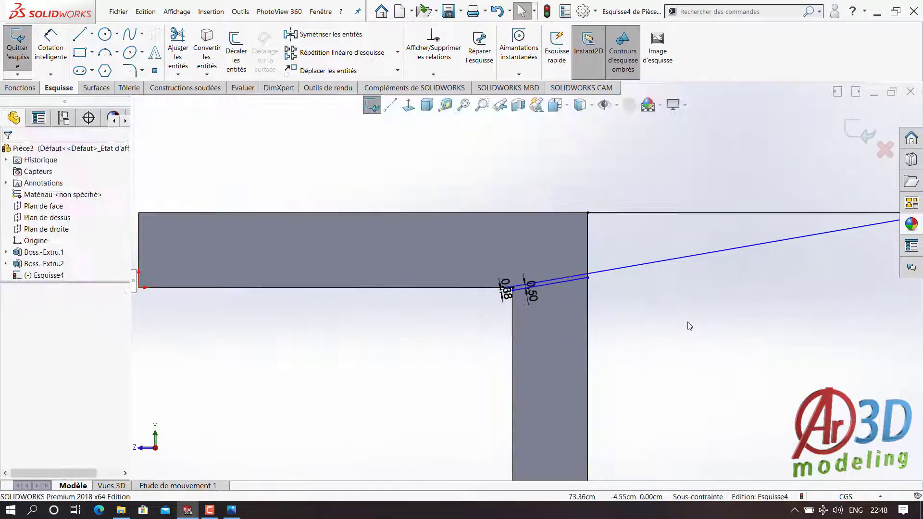
pyautogui.hotkey('ctrl', 'z')
pyautogui.scroll(-3, 682, 322)
pyautogui.hotkey('ctrl', 'z')
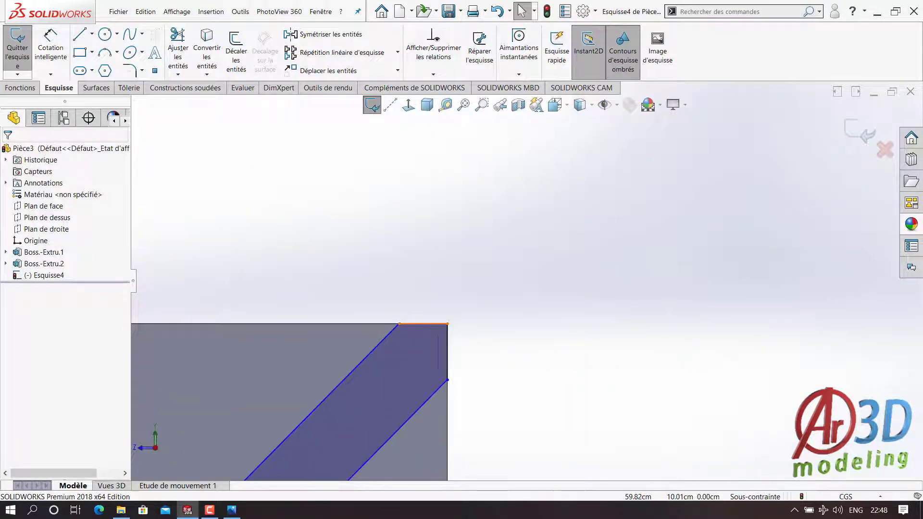
pyautogui.hotkey('ctrl', 'z')
pyautogui.hotkey('ctrl', 'z')
pyautogui.scroll(-2, 492, 304)
pyautogui.scroll(-2, 492, 304)
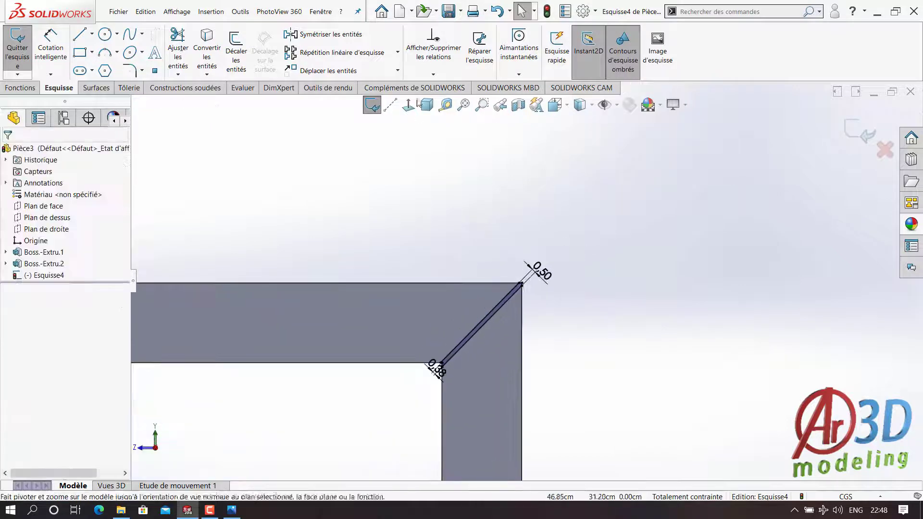
# Cut the diagonal slot through the frame corner and inspect the result.
pyautogui.press('e')
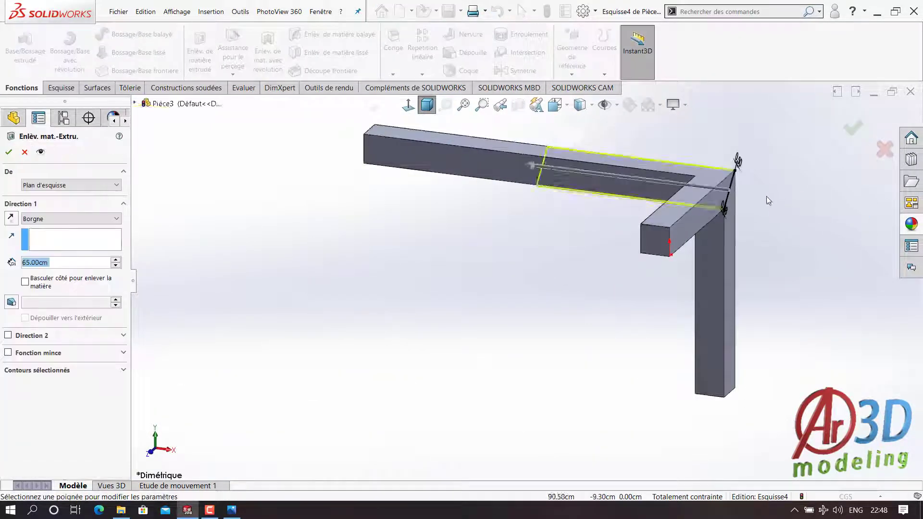
pyautogui.scroll(-5, 767, 200)
pyautogui.press('Return')
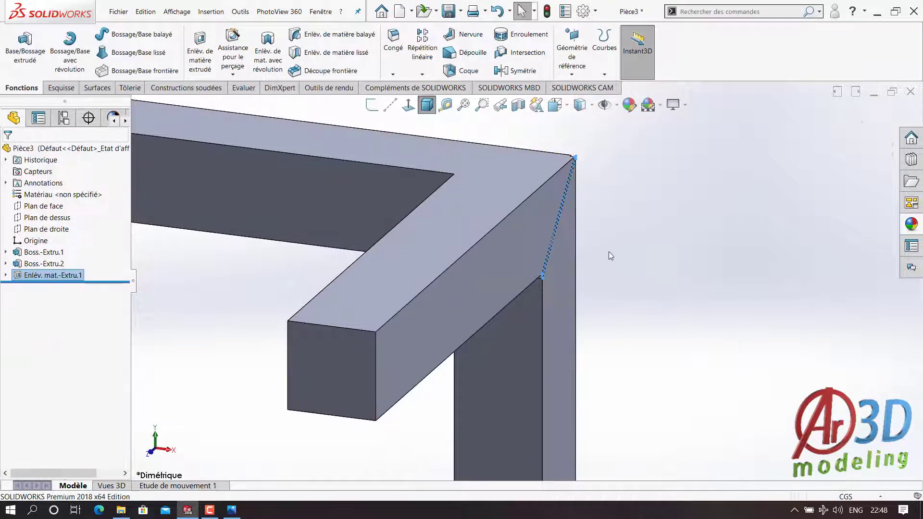
pyautogui.moveTo(608, 255)
pyautogui.mouseDown(button='middle')
pyautogui.moveTo(448, 261)
pyautogui.moveTo(553, 269)
pyautogui.mouseUp(button='middle')
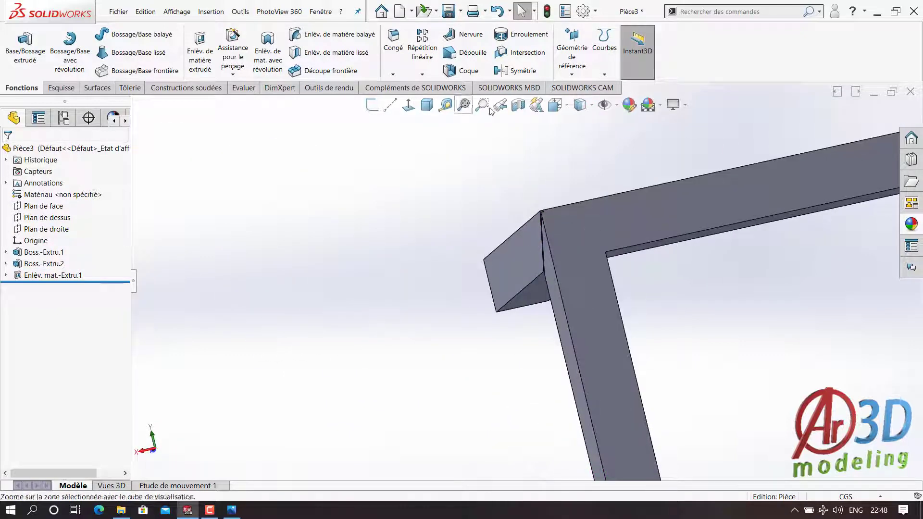
pyautogui.click(578, 231)
# Start a sketch normal to the corner face and draw two diagonal lines across it.
pyautogui.press('s')
pyautogui.hotkey('ctrl', '8')
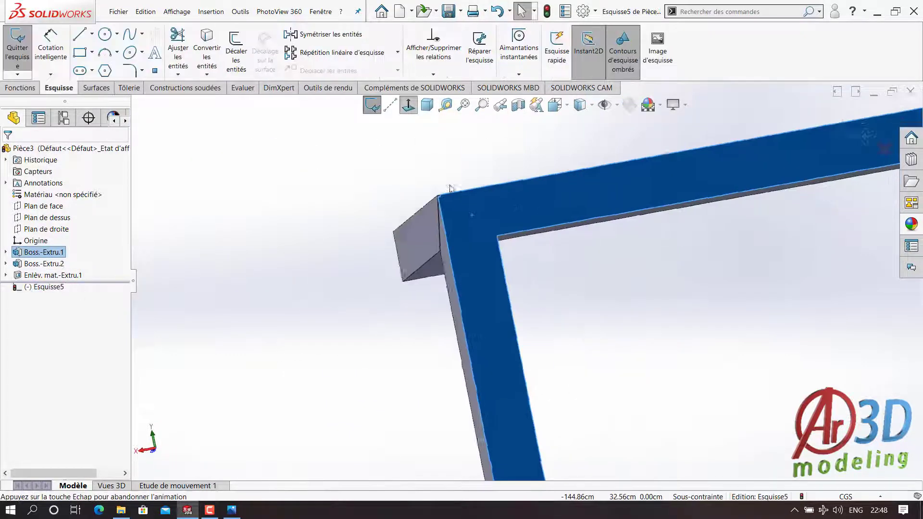
pyautogui.press('l')
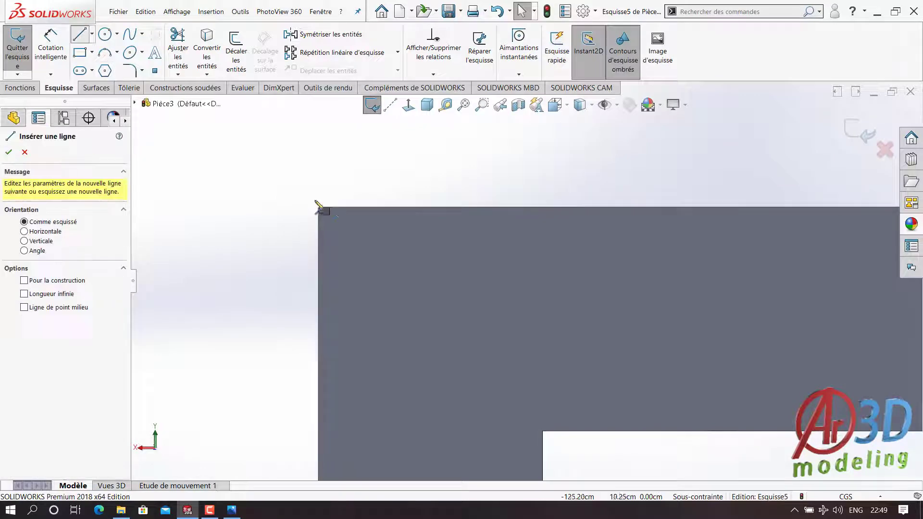
pyautogui.click(330, 208)
pyautogui.click(543, 431)
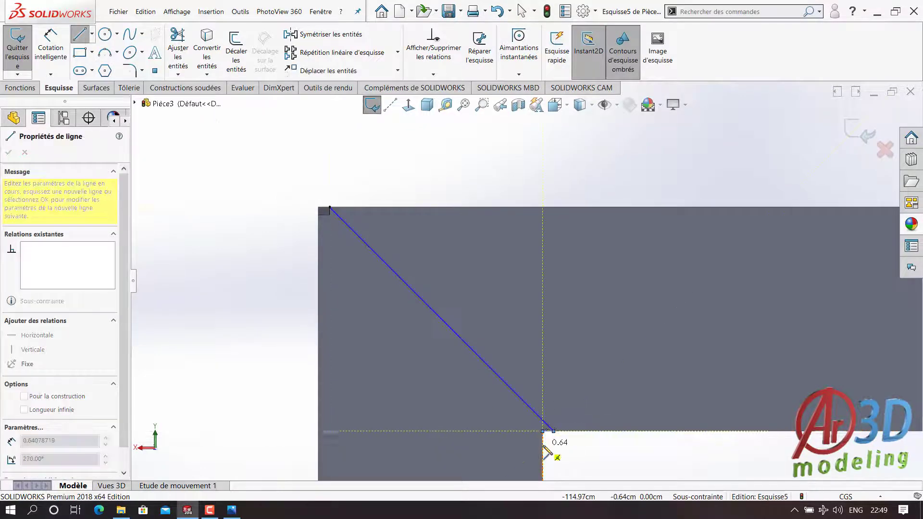
pyautogui.click(318, 214)
pyautogui.press('Escape')
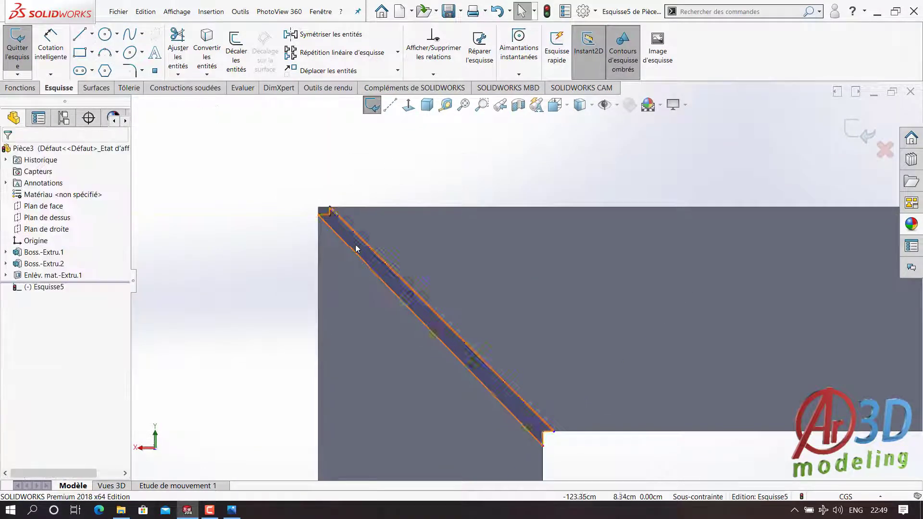
# Add relations between the diagonal lines and the edge to fully constrain the band.
pyautogui.click(358, 256)
pyautogui.click(434, 156)
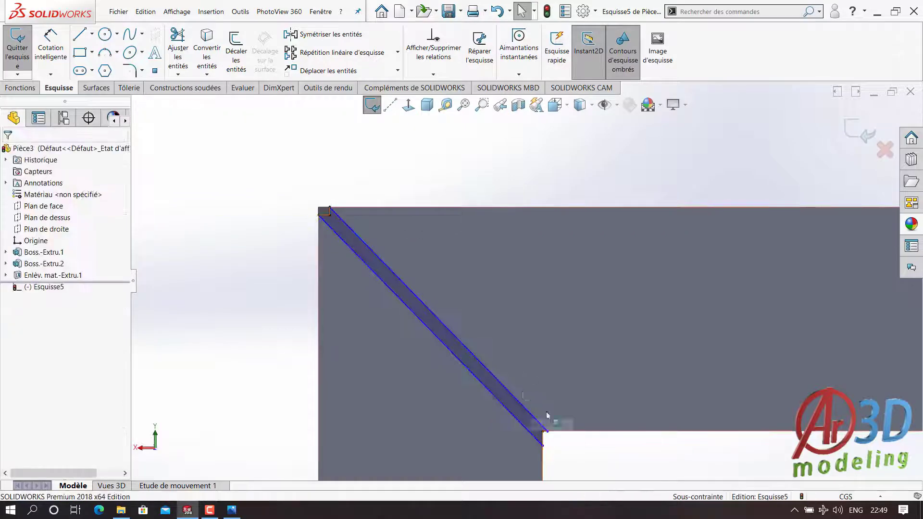
pyautogui.scroll(-5, 548, 433)
pyautogui.keyDown('ctrl'); pyautogui.click(483, 363); pyautogui.keyUp('ctrl')
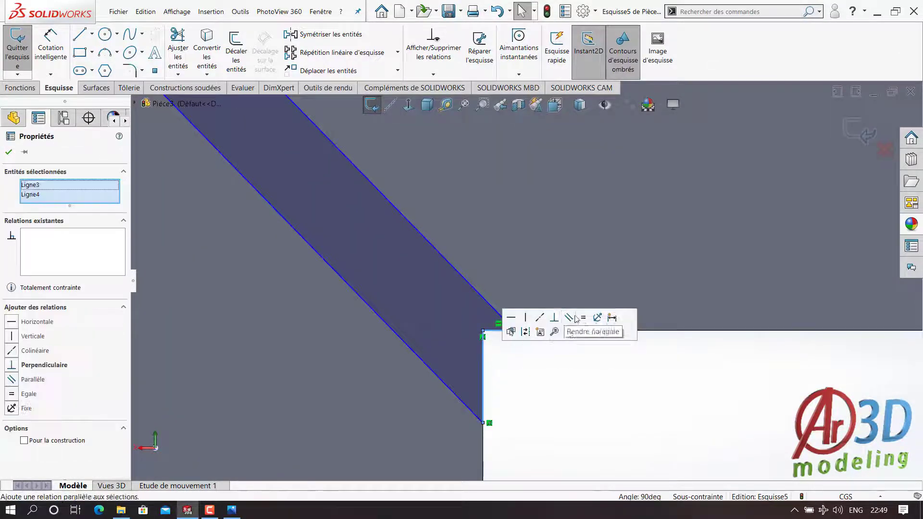
pyautogui.click(567, 332)
pyautogui.scroll(2, 610, 181)
pyautogui.click(20, 88)
# Preview a reversed extruded cut of the band, then return to edit its sketch.
pyautogui.click(200, 53)
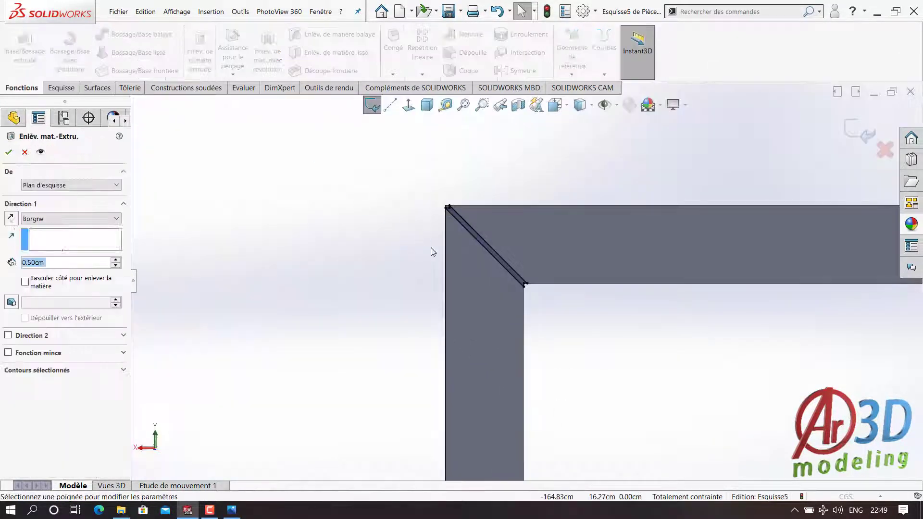
pyautogui.click(12, 218)
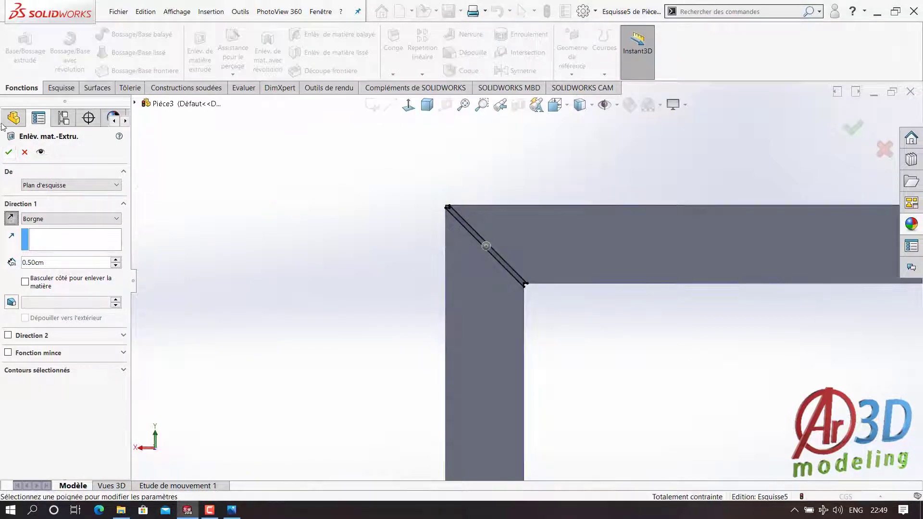
pyautogui.moveTo(402, 173)
pyautogui.mouseDown(button='middle')
pyautogui.moveTo(569, 295)
pyautogui.moveTo(604, 298)
pyautogui.mouseUp(button='middle')
pyautogui.scroll(3, 484, 236)
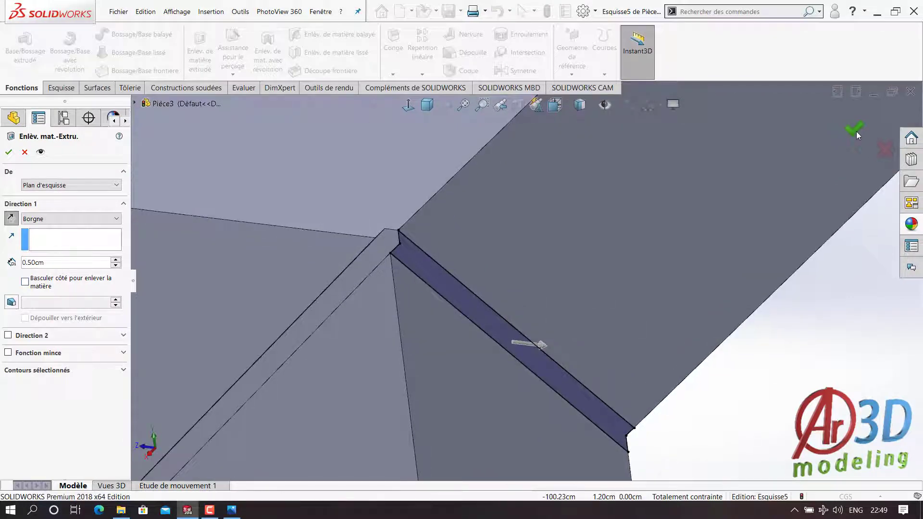
pyautogui.click(884, 149)
pyautogui.scroll(-5, 367, 237)
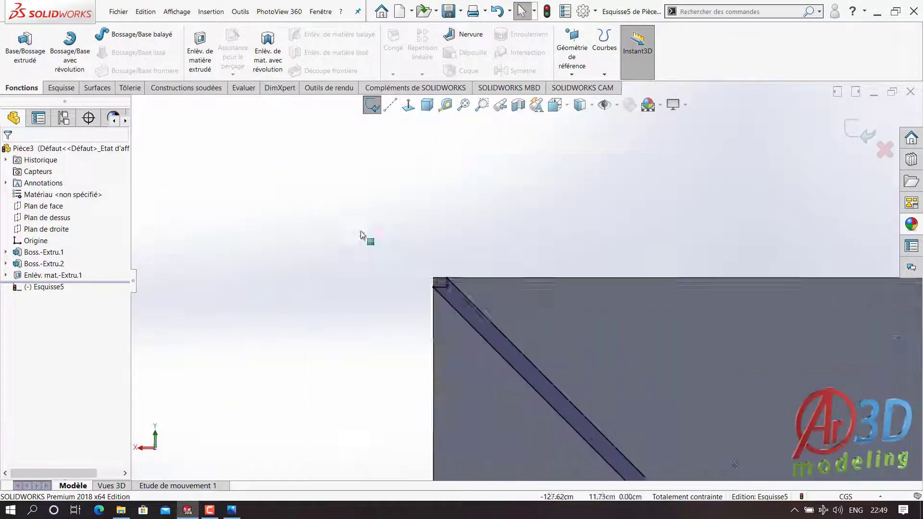
pyautogui.scroll(-3, 490, 275)
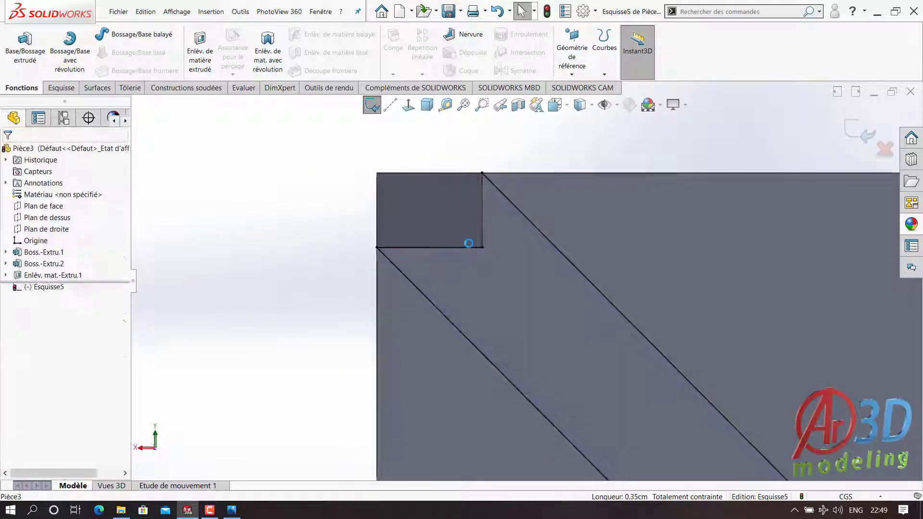
# Close the corner with lines and cut the enlarged region 0.50 cm.
pyautogui.click(58, 87)
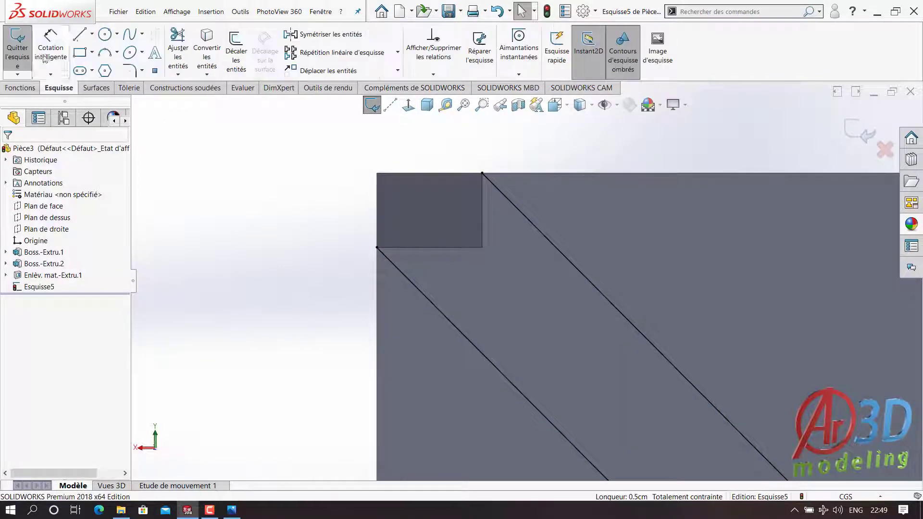
pyautogui.click(376, 248)
pyautogui.click(377, 172)
pyautogui.click(482, 172)
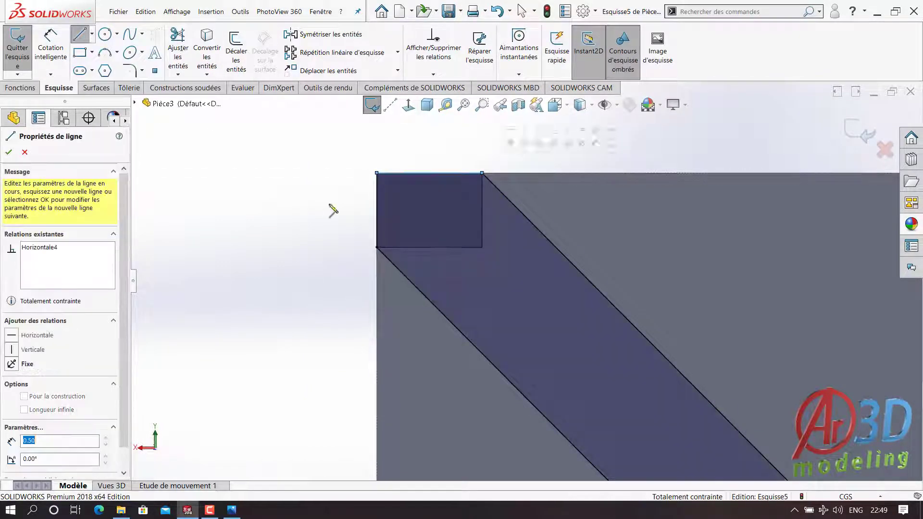
pyautogui.press('Escape')
pyautogui.click(21, 88)
pyautogui.click(200, 53)
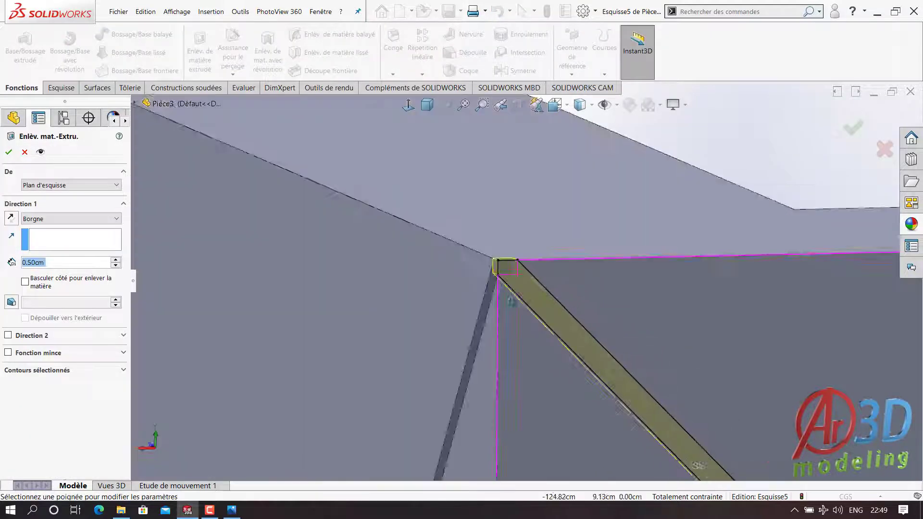
pyautogui.click(854, 129)
pyautogui.click(427, 106)
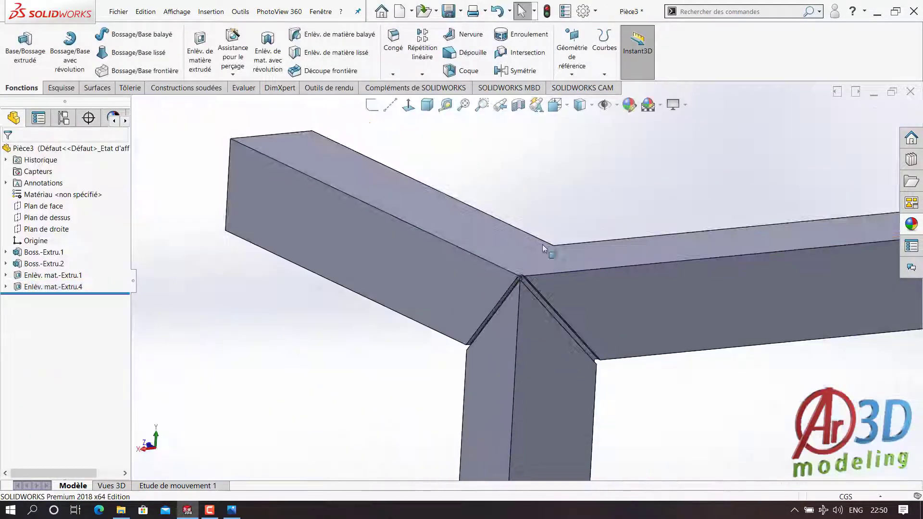
# Mirror the mitred corner piece across Plan de face.
pyautogui.click(426, 105)
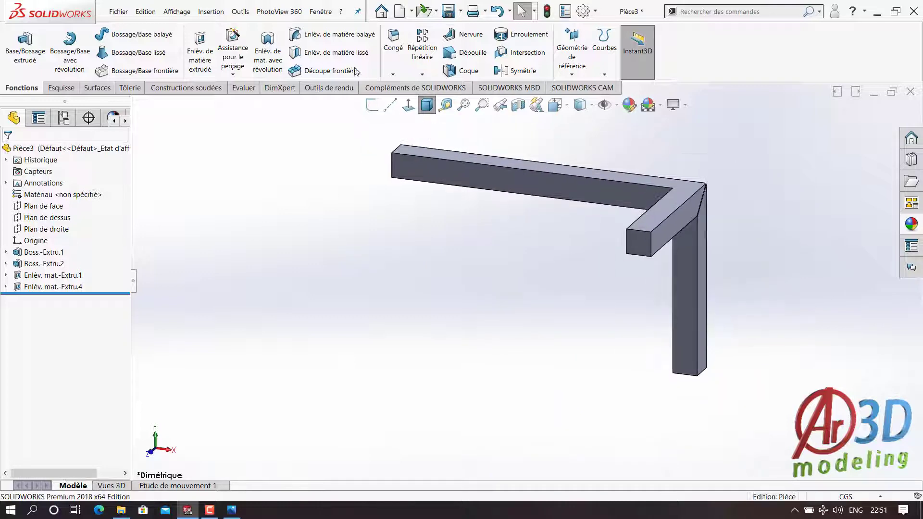
pyautogui.click(504, 72)
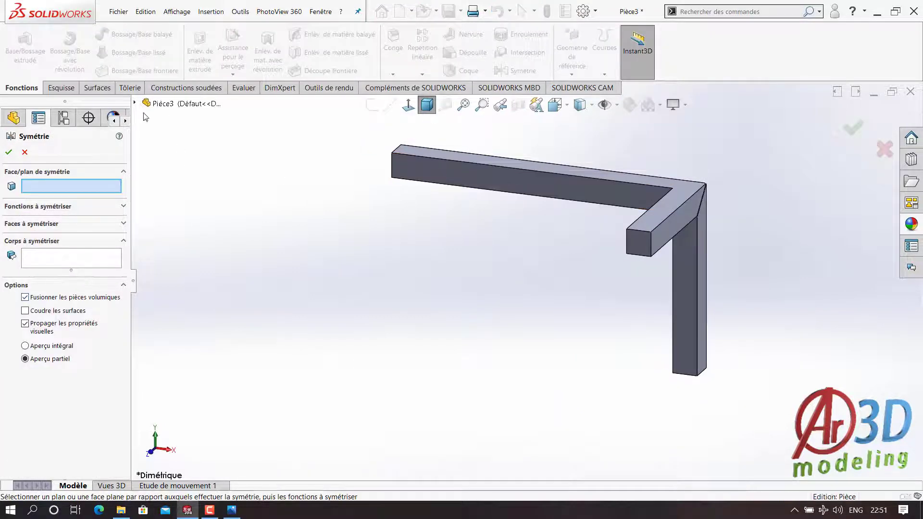
pyautogui.click(135, 103)
pyautogui.click(183, 161)
pyautogui.click(854, 130)
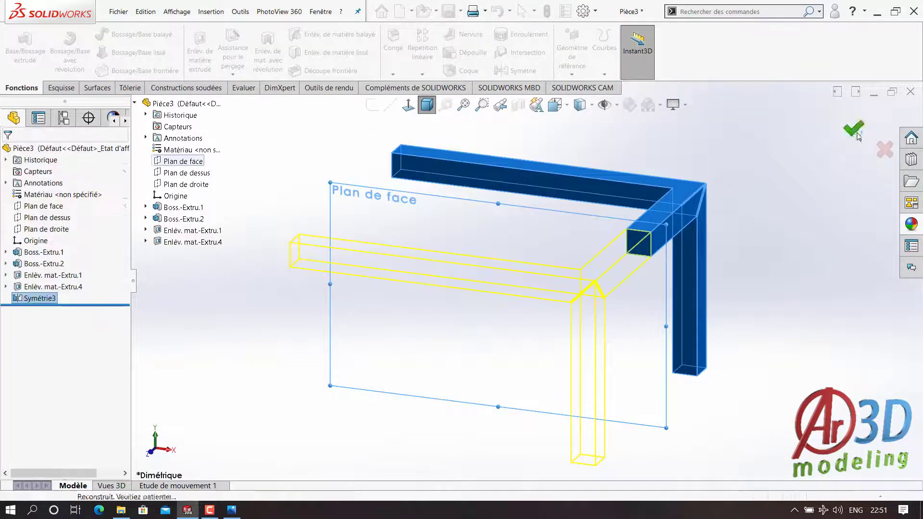
# Mirror all frame bodies across Plan de droite.
pyautogui.click(509, 70)
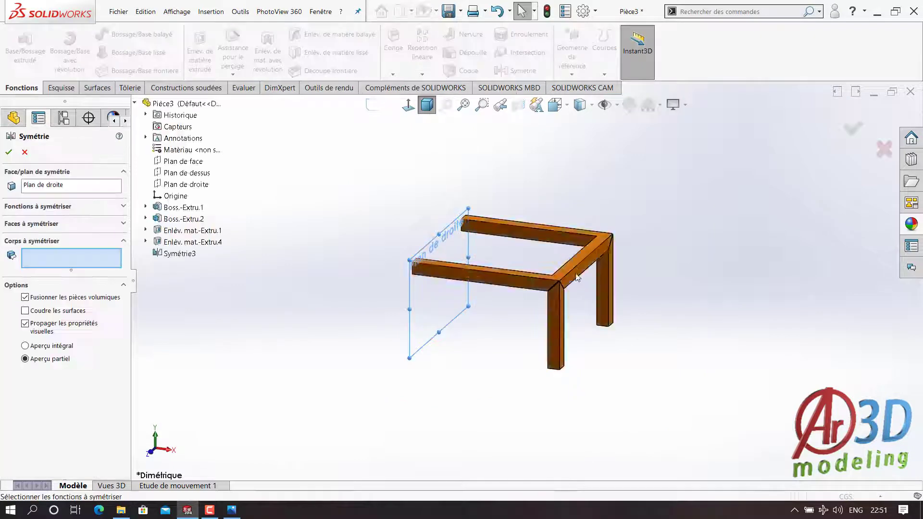
pyautogui.click(480, 276)
pyautogui.click(855, 129)
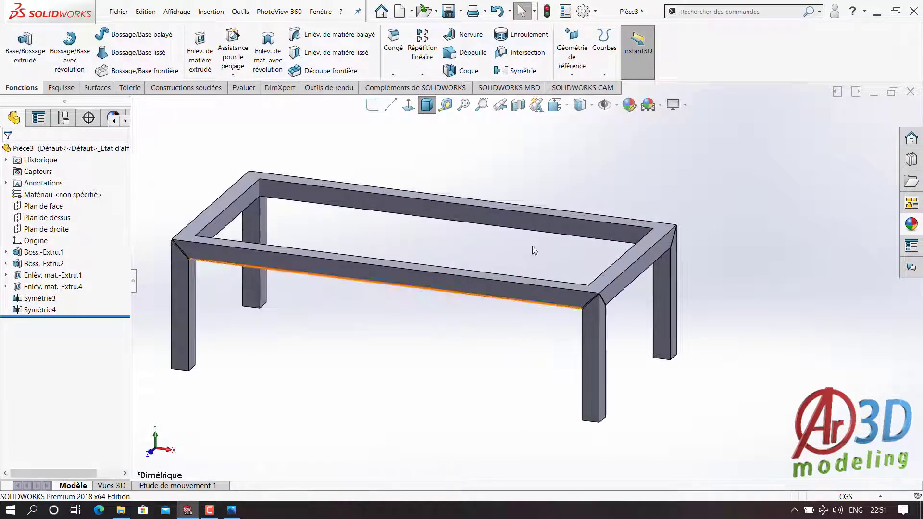
pyautogui.moveTo(531, 248); pyautogui.dragTo(546, 189, button='middle')
# Sketch on the four leg bottom faces and extrude them 1.00 cm as caps.
pyautogui.scroll(5, 546, 189)
pyautogui.click(635, 284)
pyautogui.click(647, 309)
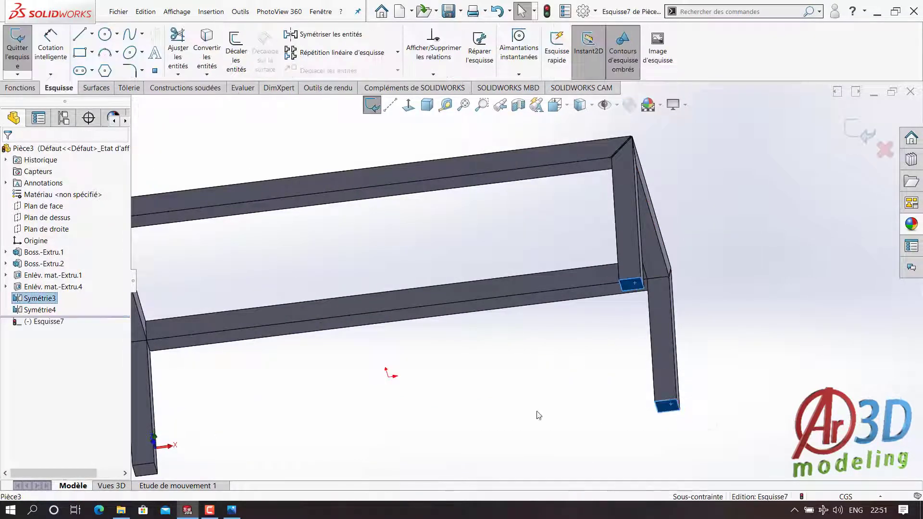
pyautogui.press('f')
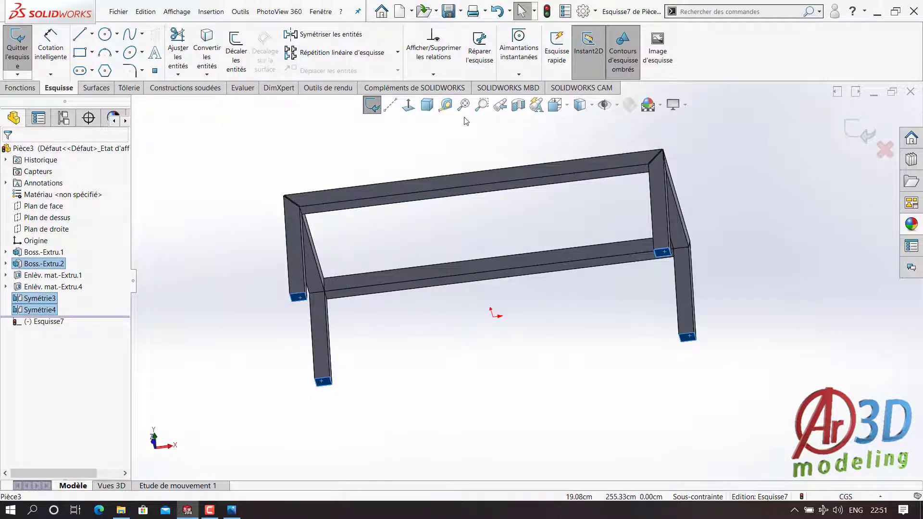
pyautogui.click(20, 87)
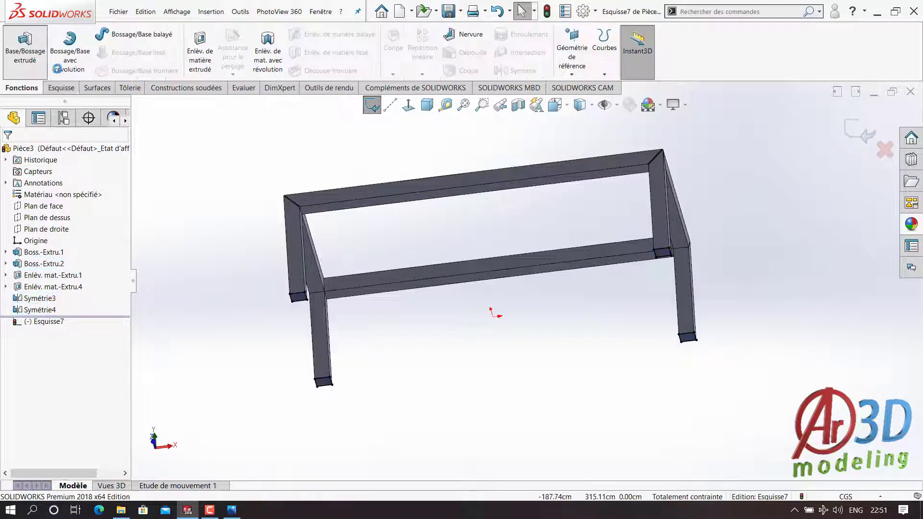
pyautogui.click(25, 48)
pyautogui.click(9, 151)
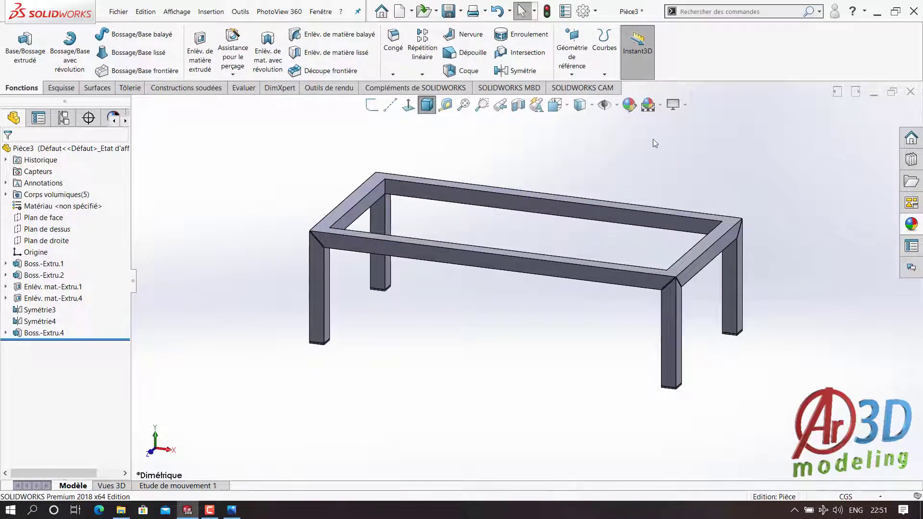
pyautogui.click(48, 239)
# Sketch a small square at the frame's top-left corner with its side dimensioned to 4 cm.
pyautogui.click(51, 222)
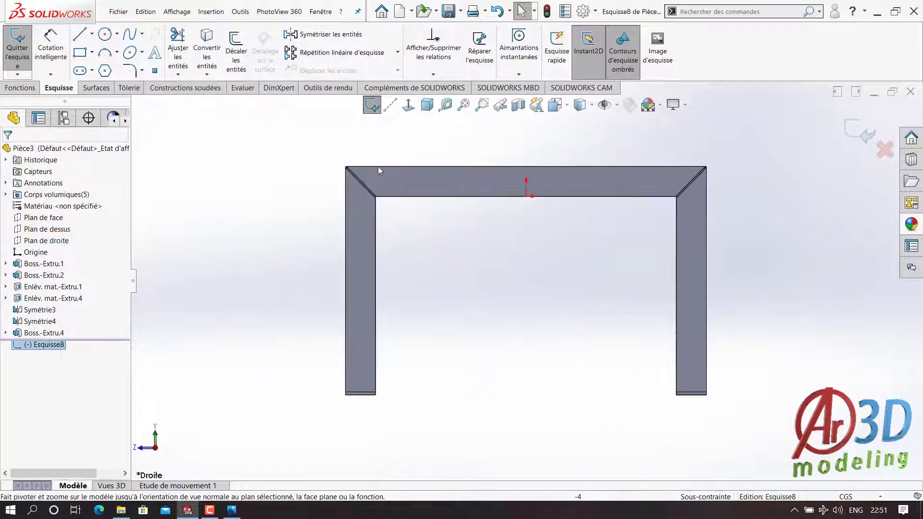
pyautogui.scroll(3, 380, 170)
pyautogui.click(80, 52)
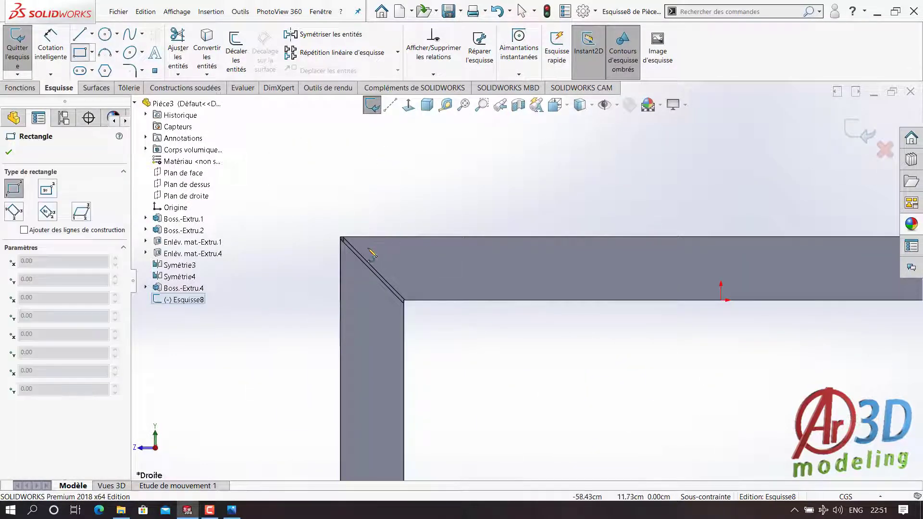
pyautogui.scroll(3, 374, 314)
pyautogui.click(427, 253)
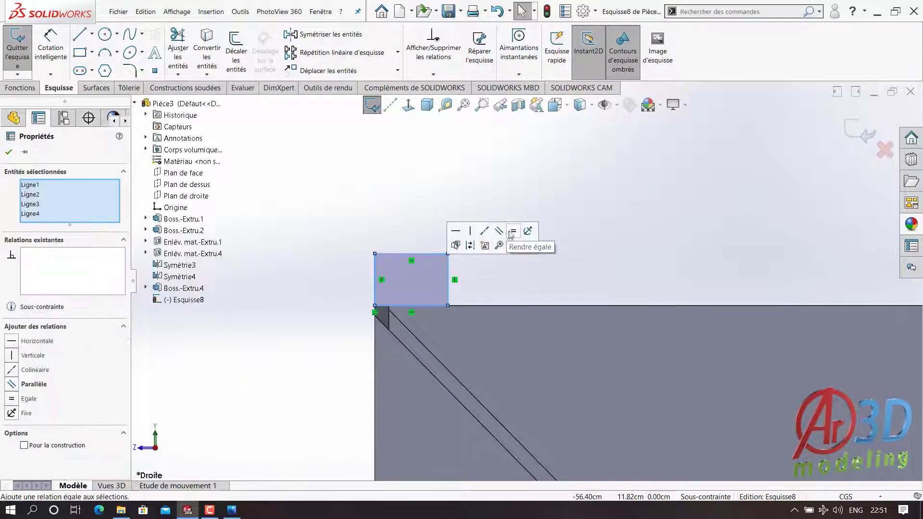
pyautogui.press('c')
pyautogui.press('Escape')
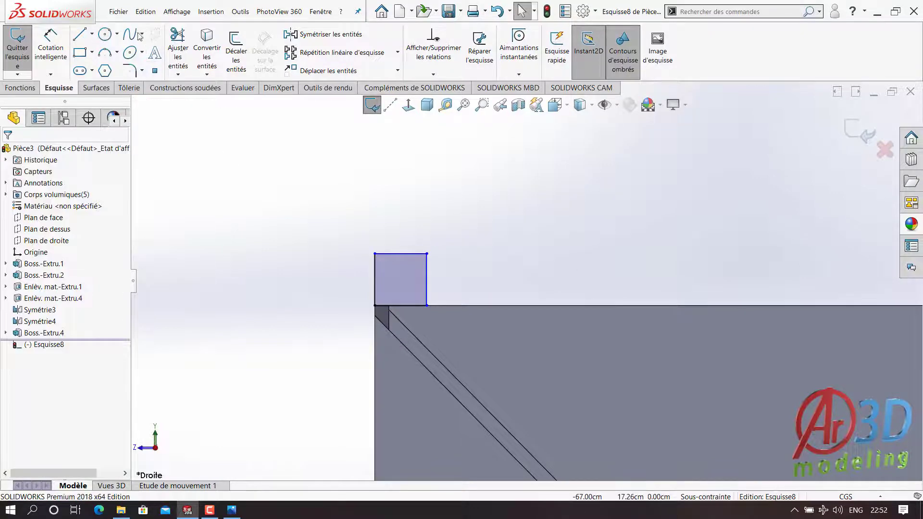
pyautogui.press('d')
pyautogui.click(335, 291)
pyautogui.write('4046703cm')
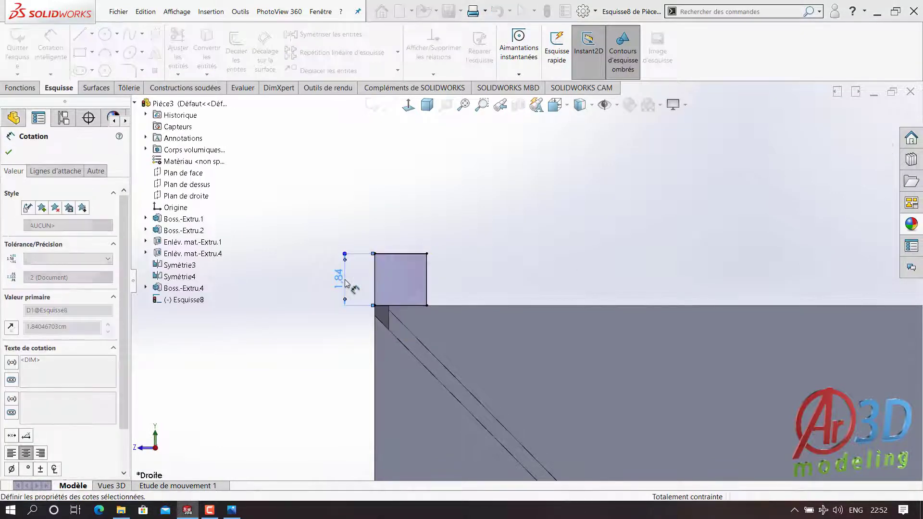
pyautogui.press('Return')
# Linear-pattern the square's four lines 26 times along X across the top beam.
pyautogui.press('f')
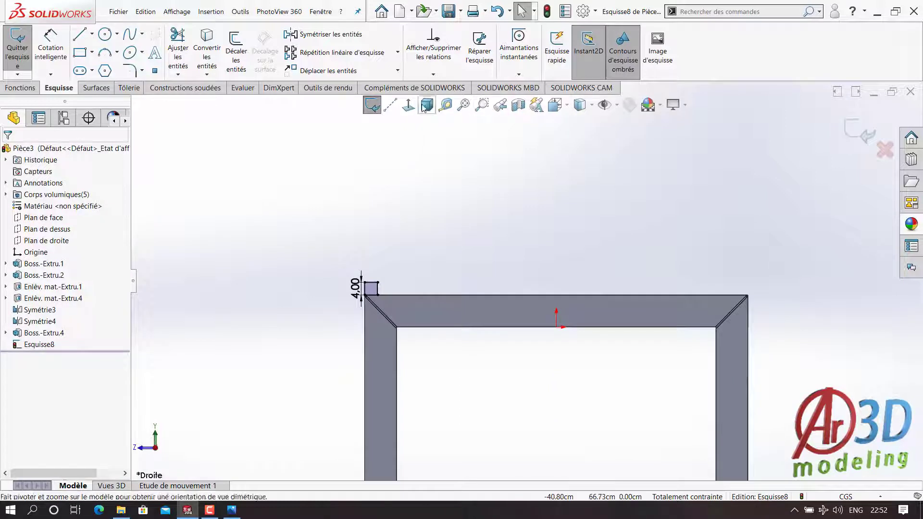
pyautogui.press('f')
pyautogui.moveTo(338, 150); pyautogui.dragTo(211, 67)
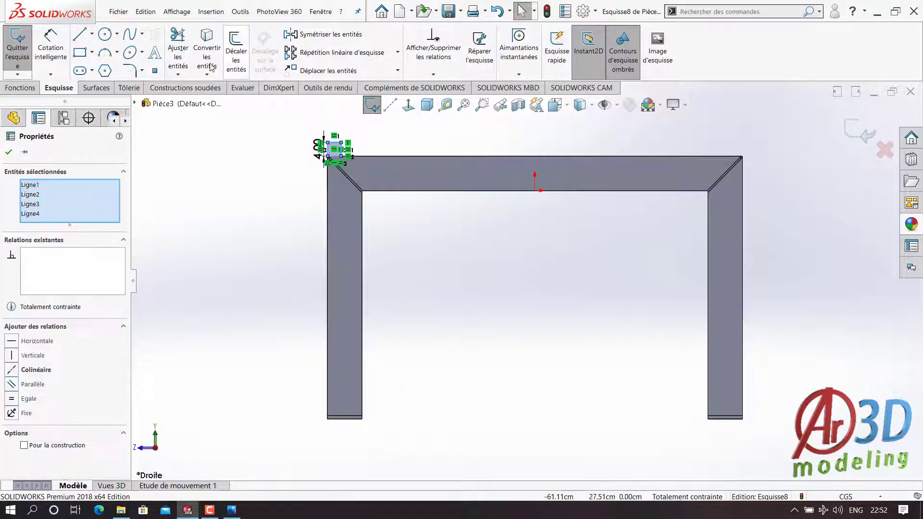
pyautogui.click(333, 54)
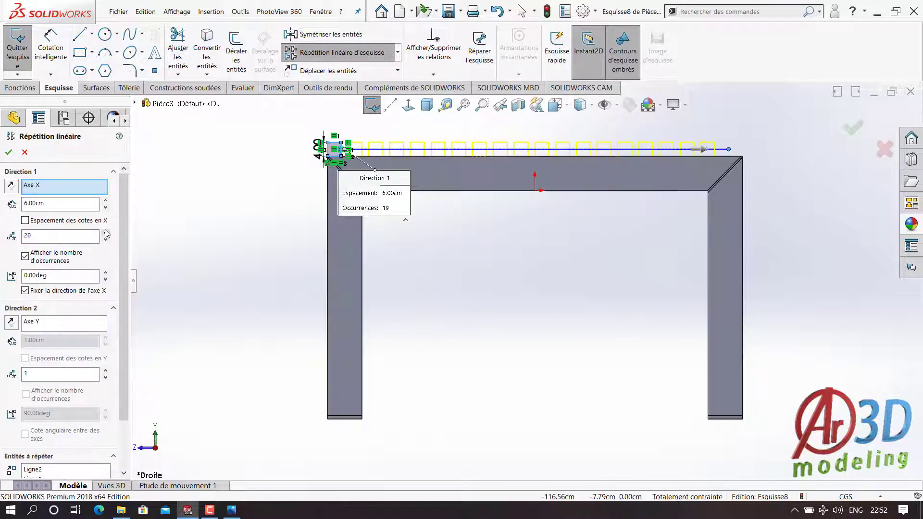
pyautogui.scroll(-2, 298, 183)
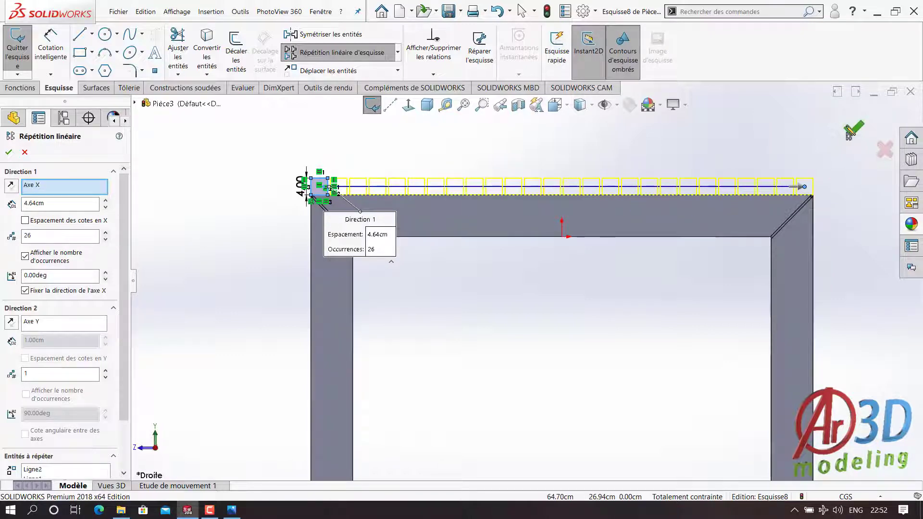
pyautogui.press('Return')
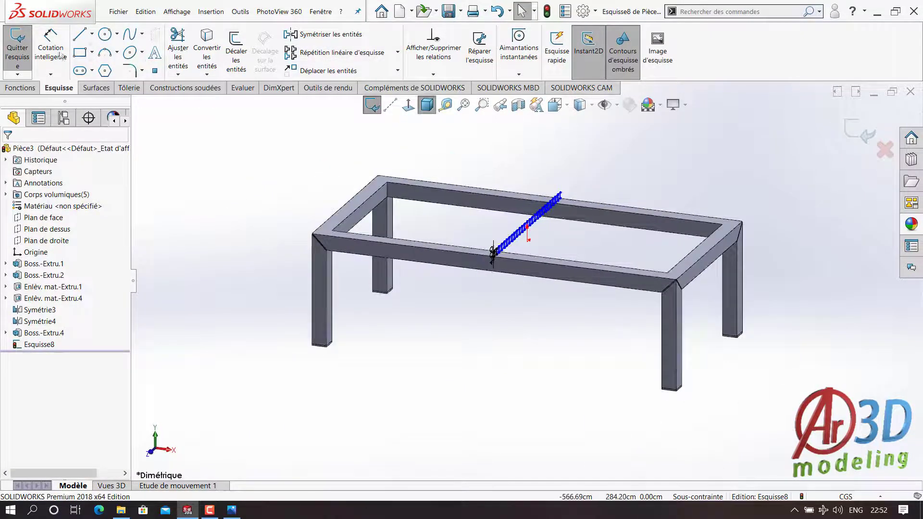
# Extrude the 26 squares 250 cm mid-plane as separate slat bodies.
pyautogui.click(20, 87)
pyautogui.write('250')
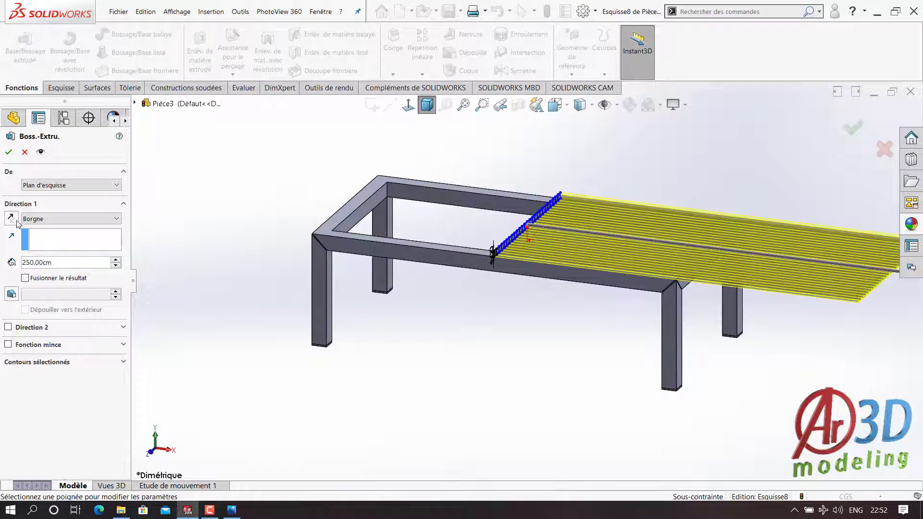
pyautogui.click(72, 218)
pyautogui.click(57, 274)
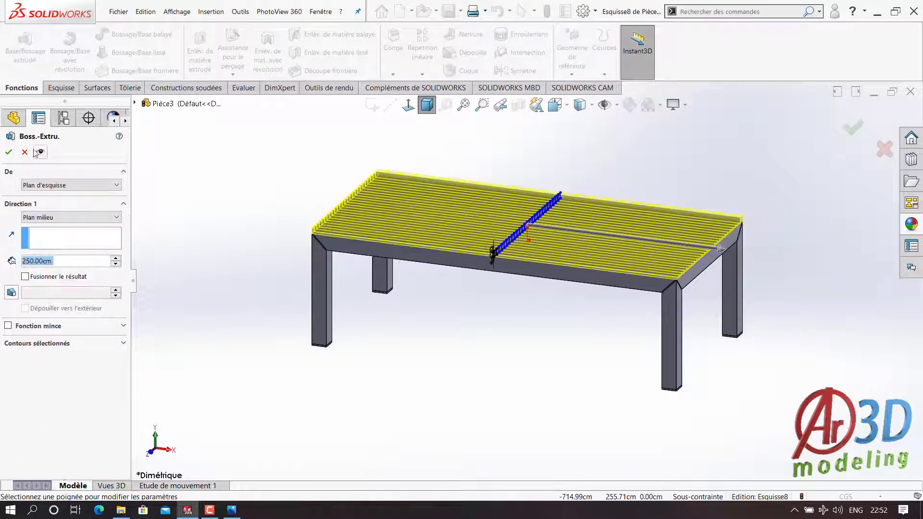
pyautogui.press('Return')
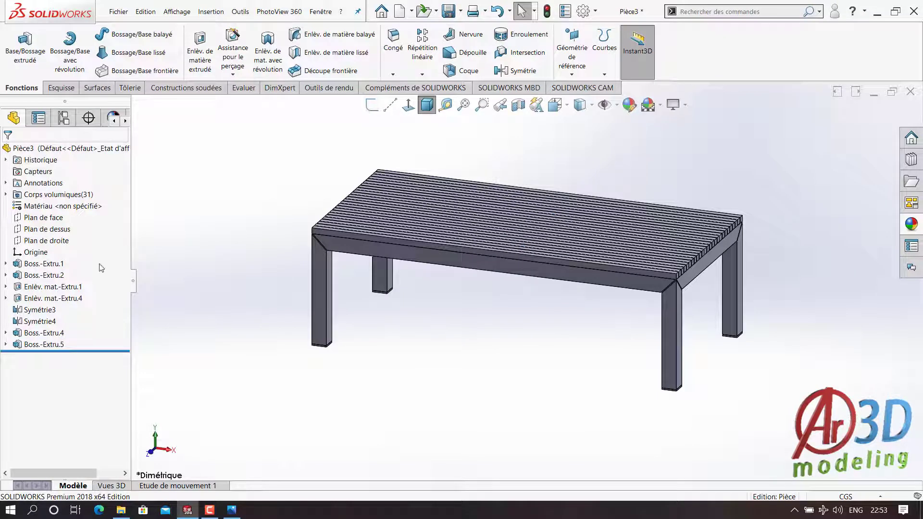
pyautogui.click(43, 217)
pyautogui.click(63, 204)
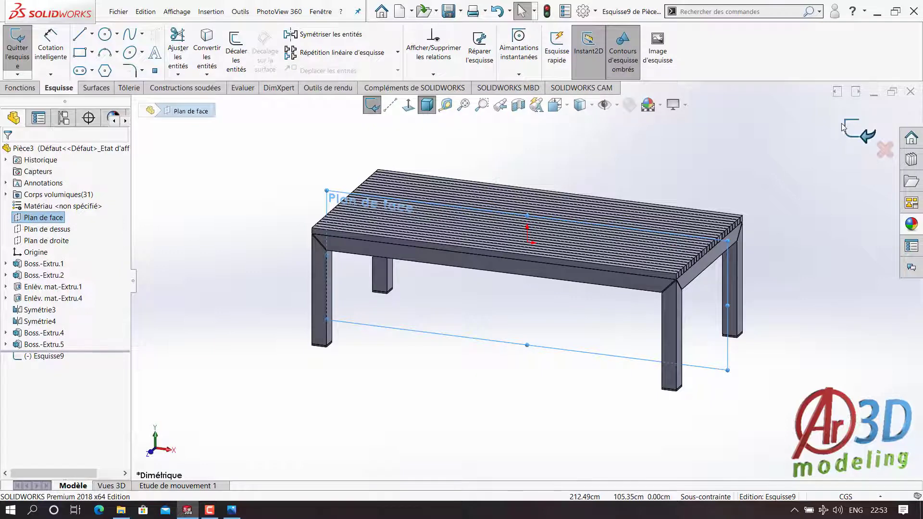
# Sketch a 2.5 cm diameter circle on the front plane at the beam's top-left.
pyautogui.hotkey('ctrl', 'z')
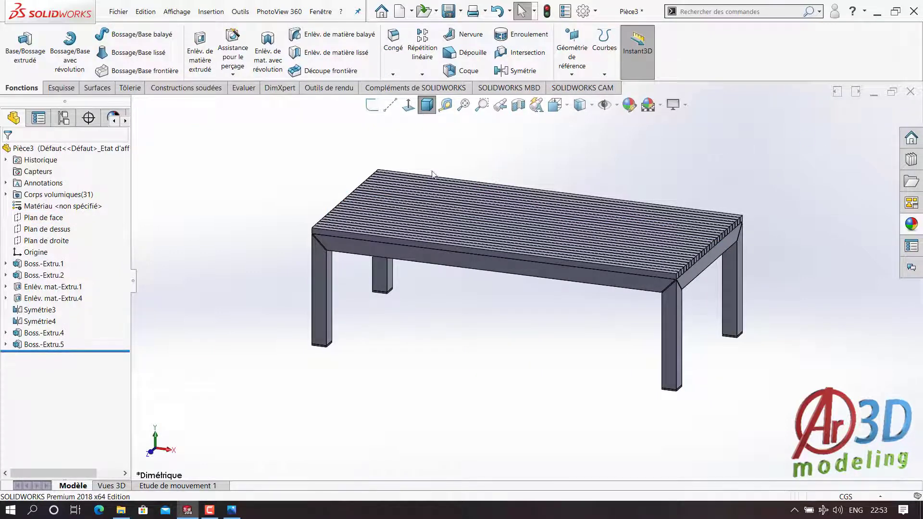
pyautogui.click(47, 229)
pyautogui.click(47, 218)
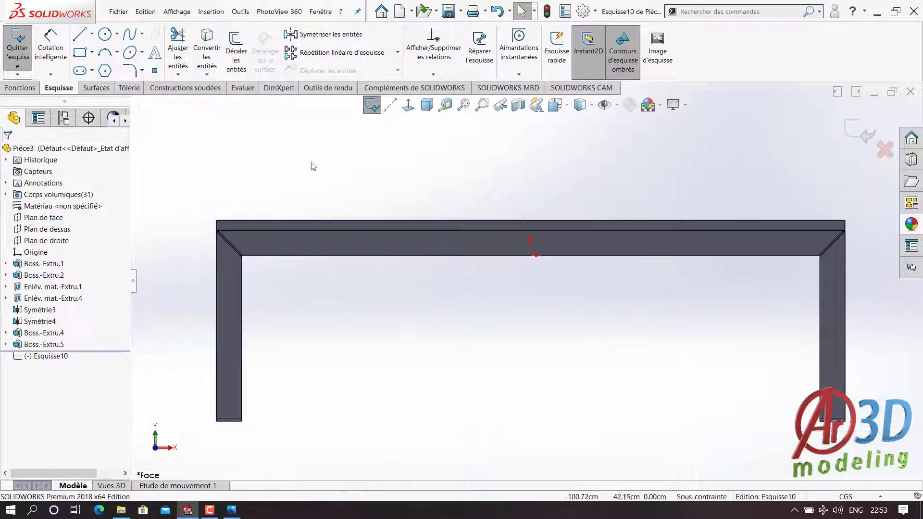
pyautogui.click(105, 33)
pyautogui.click(265, 225)
pyautogui.click(306, 201)
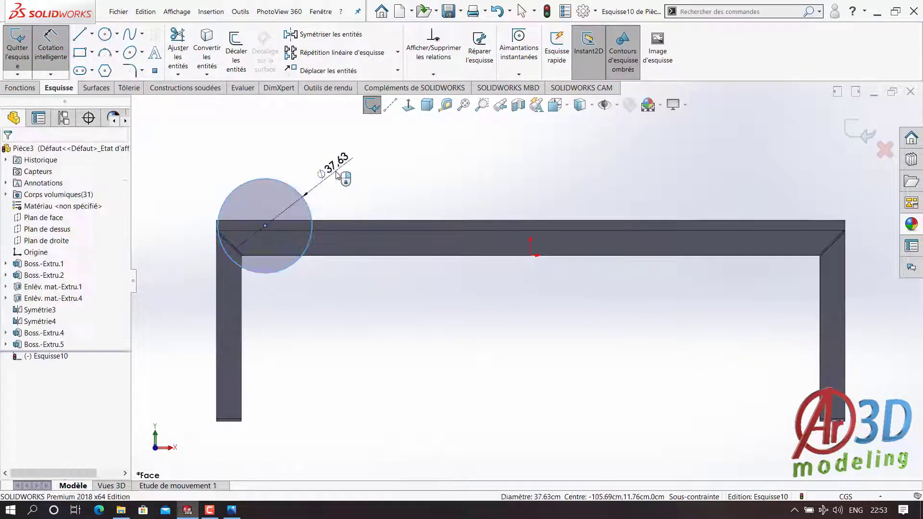
pyautogui.click(340, 165)
pyautogui.write('2.5')
pyautogui.press('Return')
# Position the circle 250/6 (41.67 cm) from the beam's left end and 2 cm below its top.
pyautogui.scroll(-3, 262, 231)
pyautogui.click(325, 239)
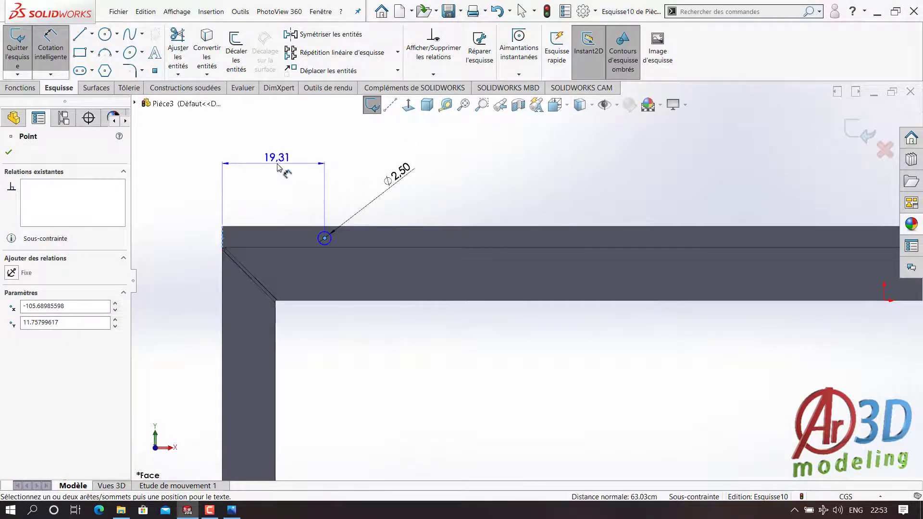
pyautogui.click(277, 167)
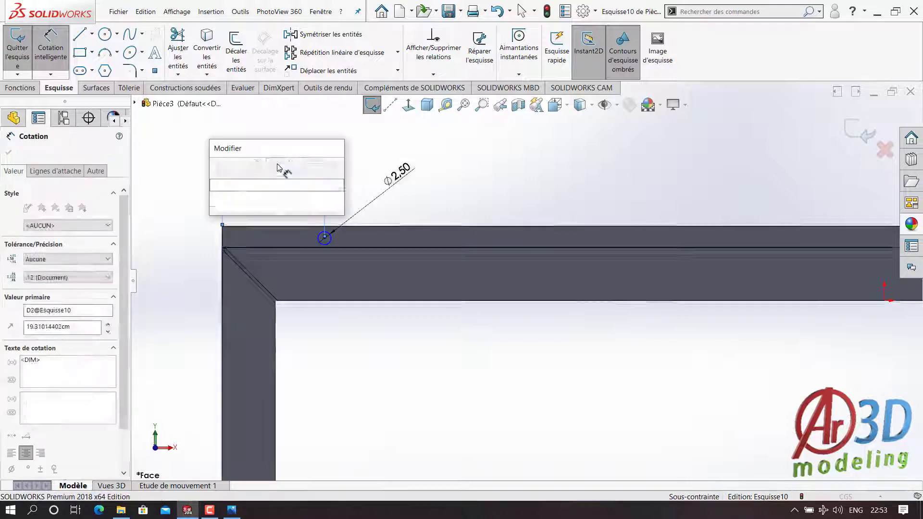
pyautogui.write('250/6')
pyautogui.press('Return')
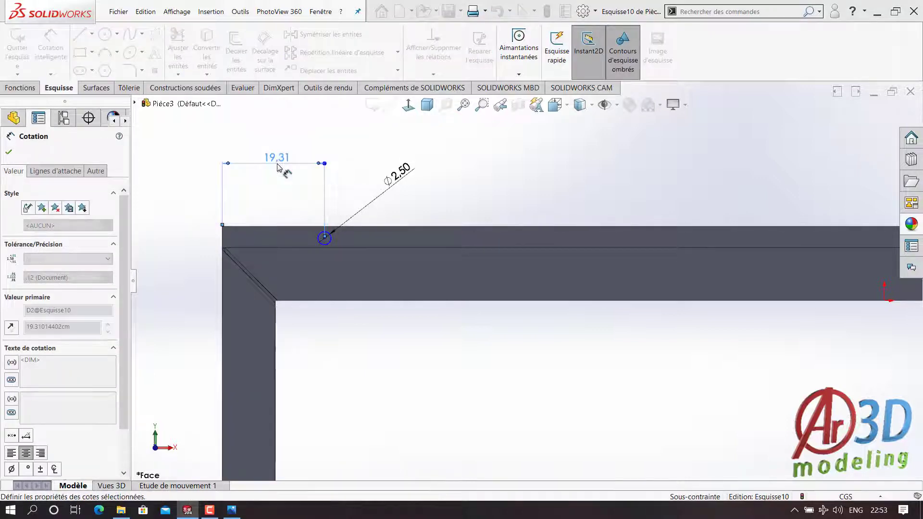
pyautogui.click(443, 238)
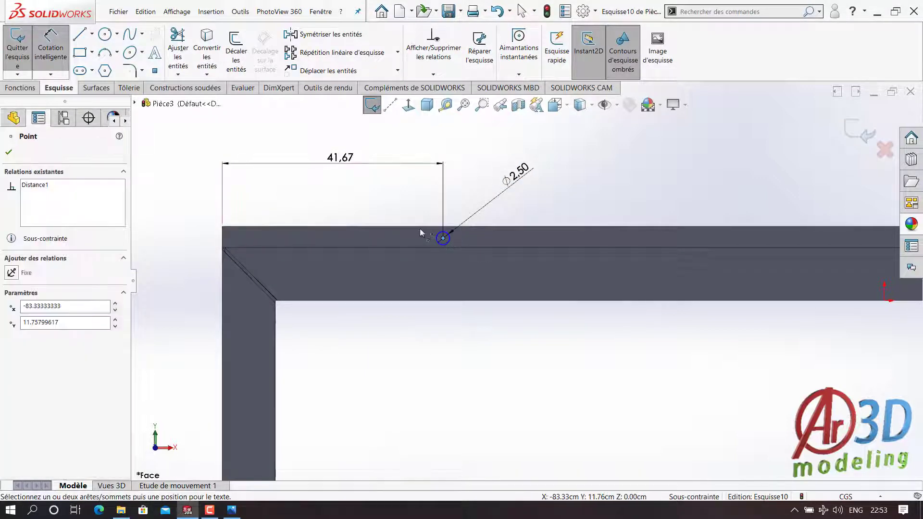
pyautogui.click(421, 226)
pyautogui.click(401, 201)
pyautogui.press('Return')
# Pattern the circle into five copies spaced 41.67 cm along the beam.
pyautogui.scroll(2, 442, 238)
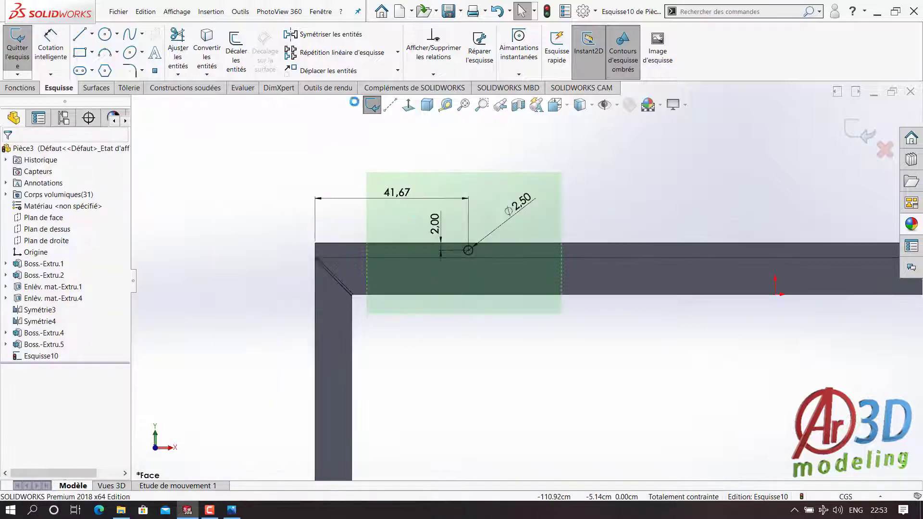
pyautogui.moveTo(309, 190); pyautogui.dragTo(546, 305)
pyautogui.click(336, 53)
pyautogui.scroll(2, 489, 296)
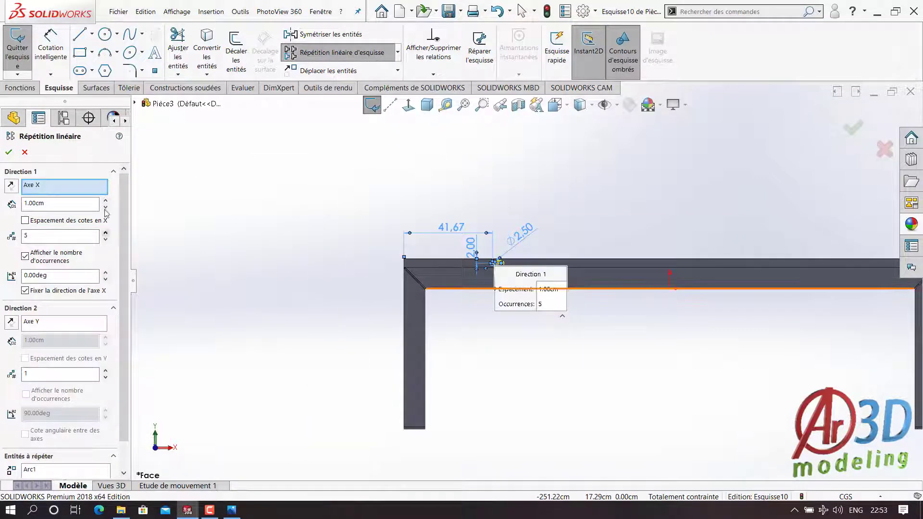
pyautogui.write('/6')
pyautogui.press('Return')
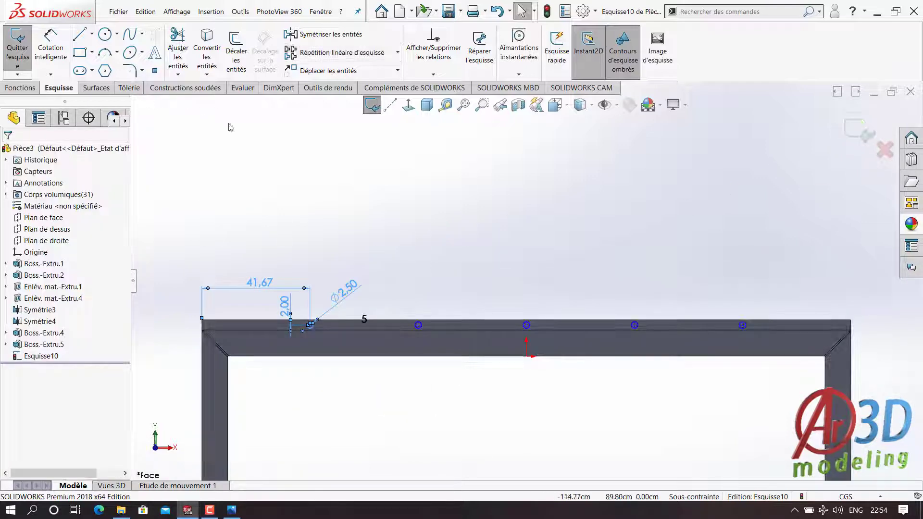
# Cut the five circles through the slats with a 120 cm mid-plane extruded cut.
pyautogui.click(20, 87)
pyautogui.click(199, 51)
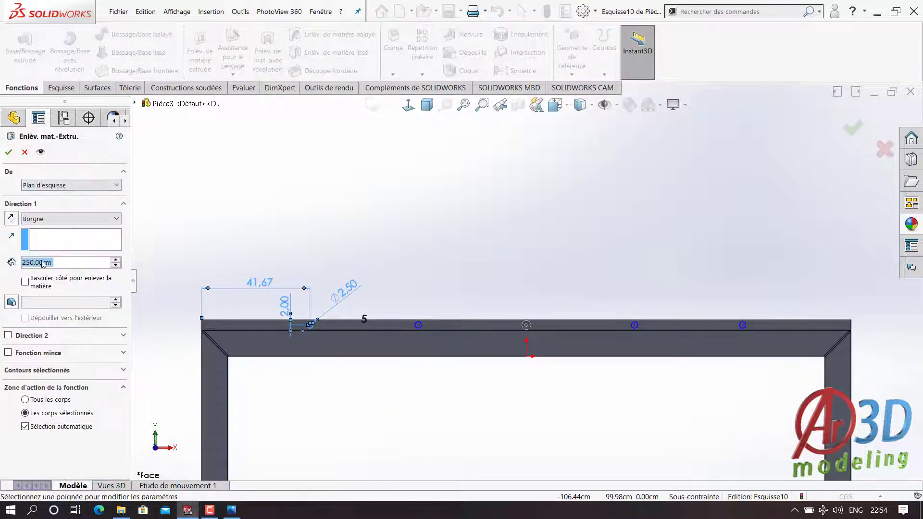
pyautogui.write('120')
pyautogui.press('Return')
pyautogui.click(71, 219)
pyautogui.click(48, 295)
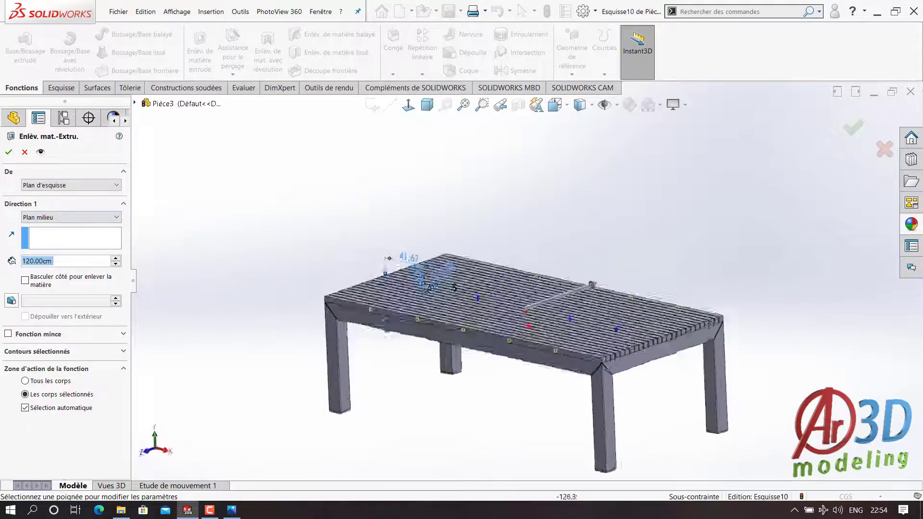
pyautogui.click(853, 128)
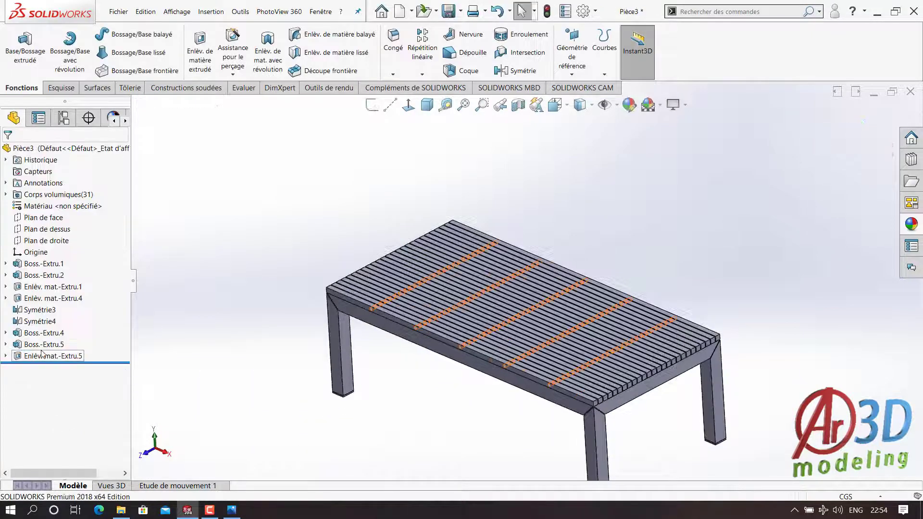
pyautogui.click(43, 217)
# Extrude the five-circle sketch mid-plane into round rods filling the holes across the slats.
pyautogui.click(77, 201)
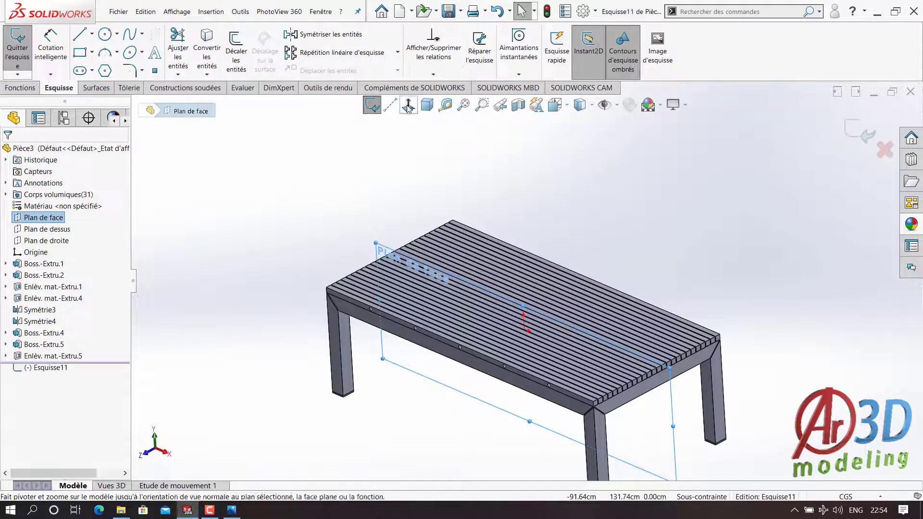
pyautogui.click(408, 107)
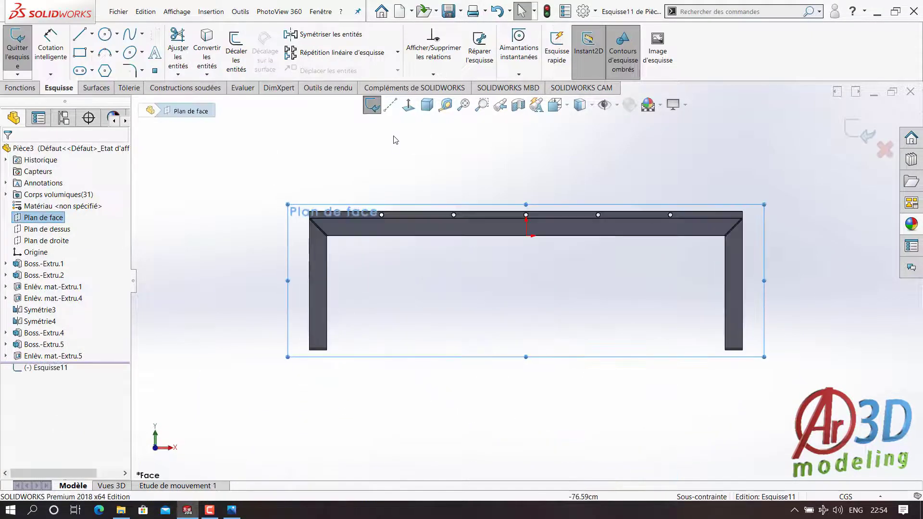
pyautogui.click(31, 364)
pyautogui.click(20, 87)
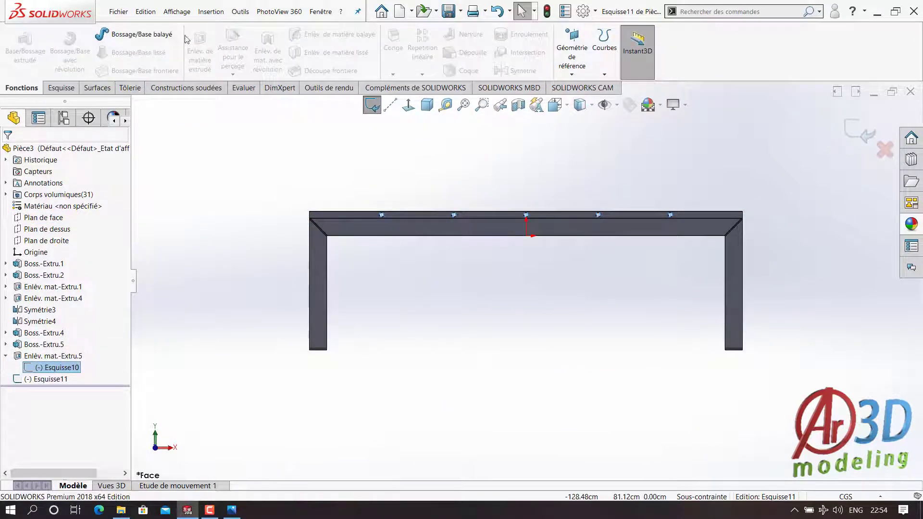
pyautogui.click(52, 89)
pyautogui.click(20, 87)
pyautogui.click(25, 49)
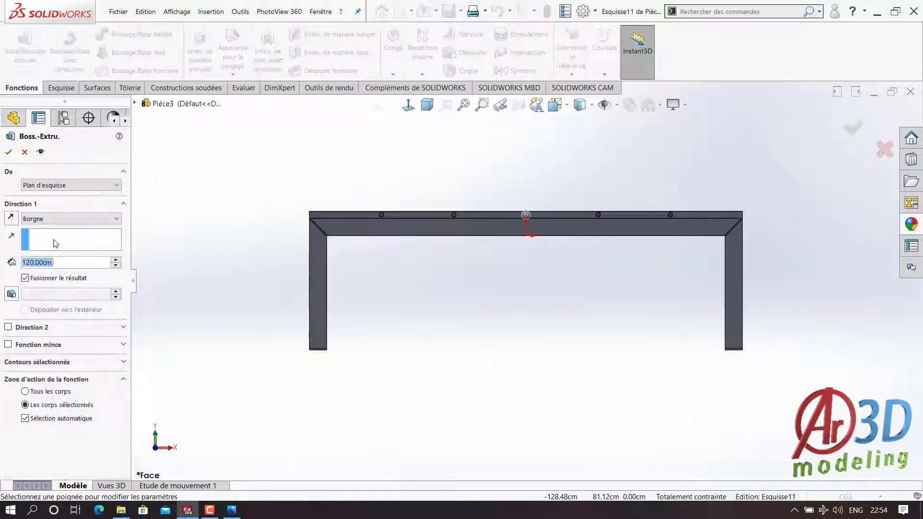
pyautogui.click(50, 218)
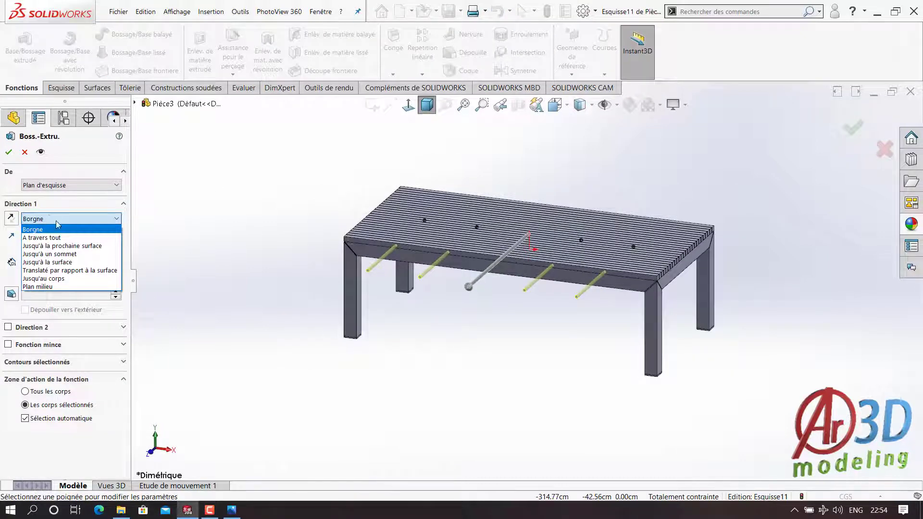
pyautogui.click(38, 286)
pyautogui.press('Return')
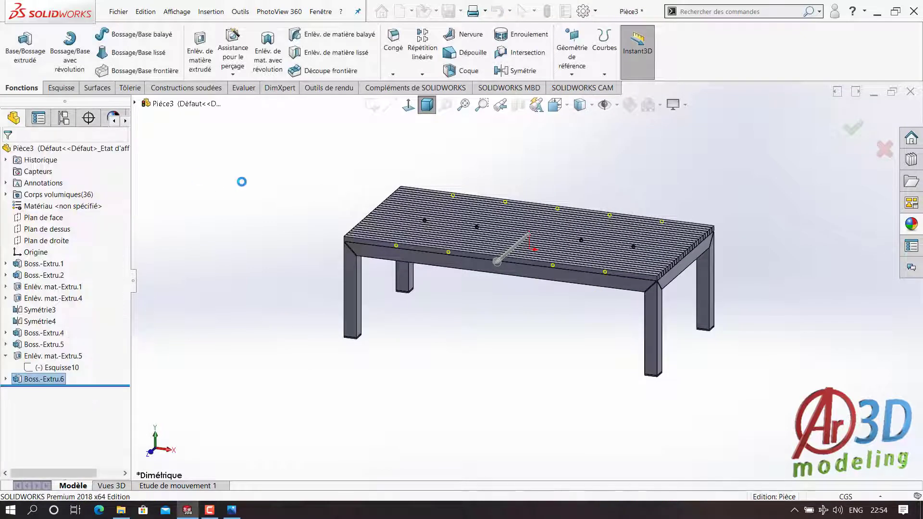
pyautogui.press('f')
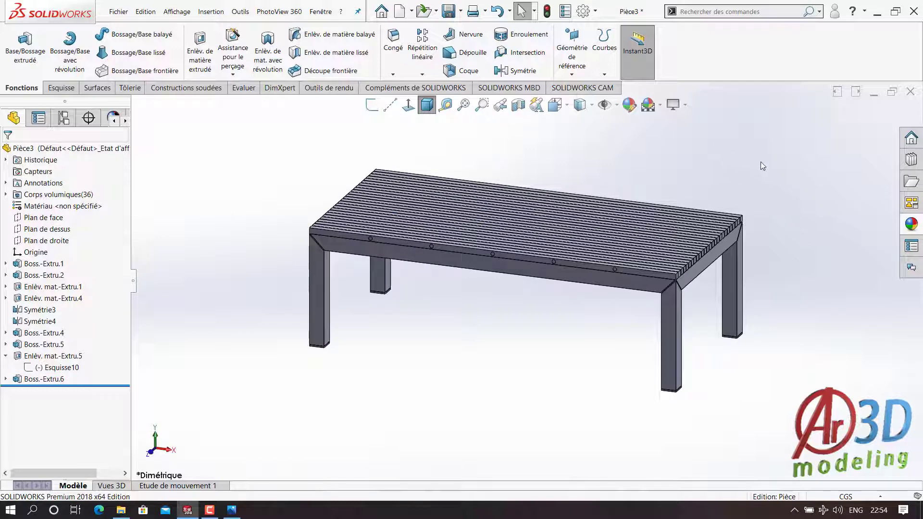
# Save the part as Table1.SLDPRT in the desktop Table1 folder.
pyautogui.click(458, 6)
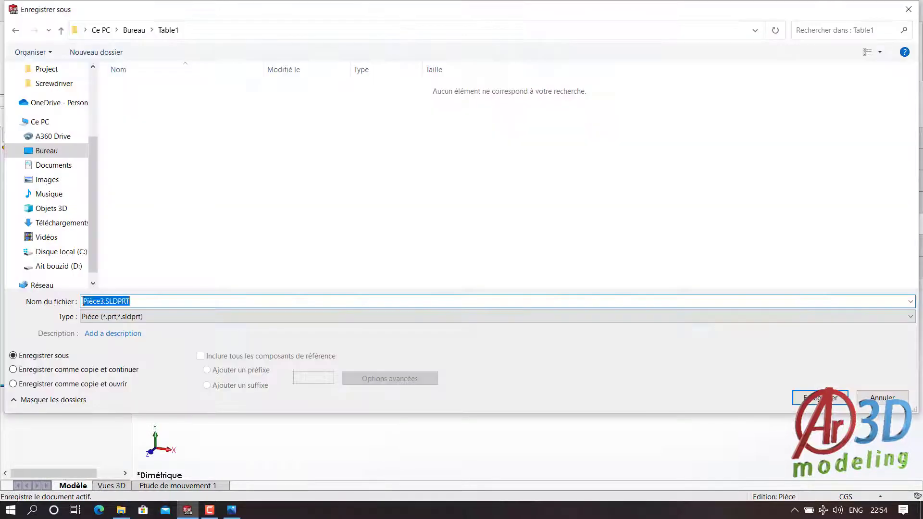
pyautogui.write('a')
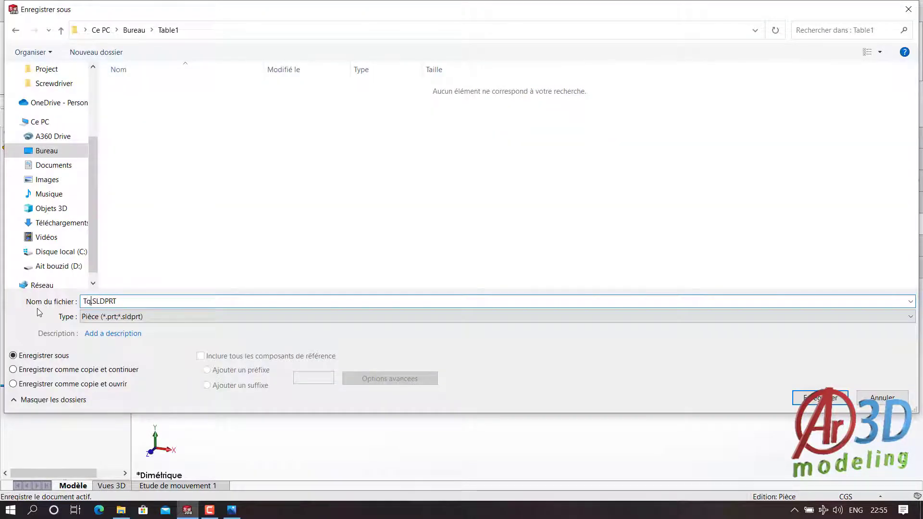
pyautogui.write('ble1')
pyautogui.click(817, 398)
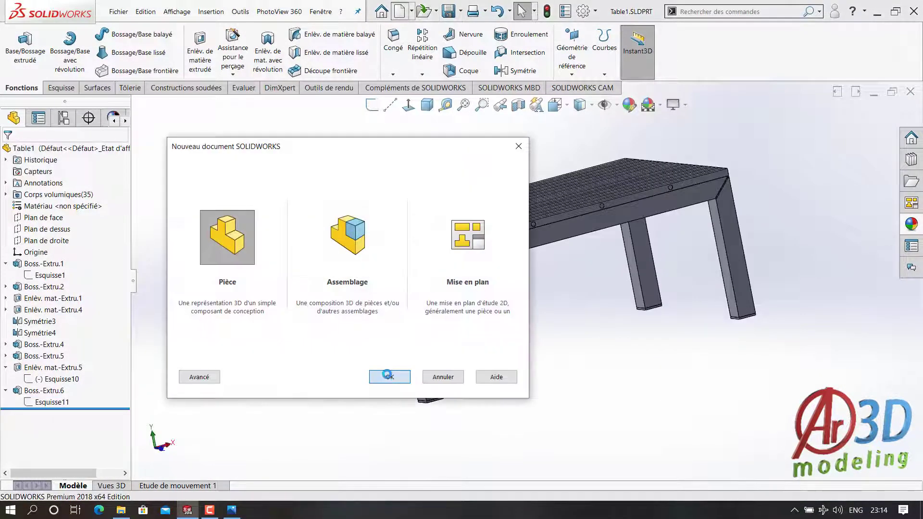
# In a new part, draw the slanted back, seat and leg line chain on the right plane.
pyautogui.click(387, 374)
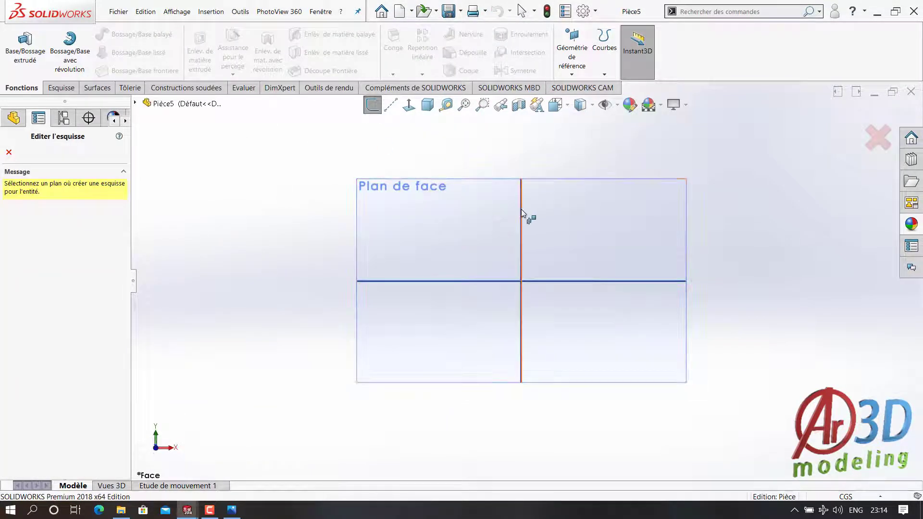
pyautogui.click(520, 209)
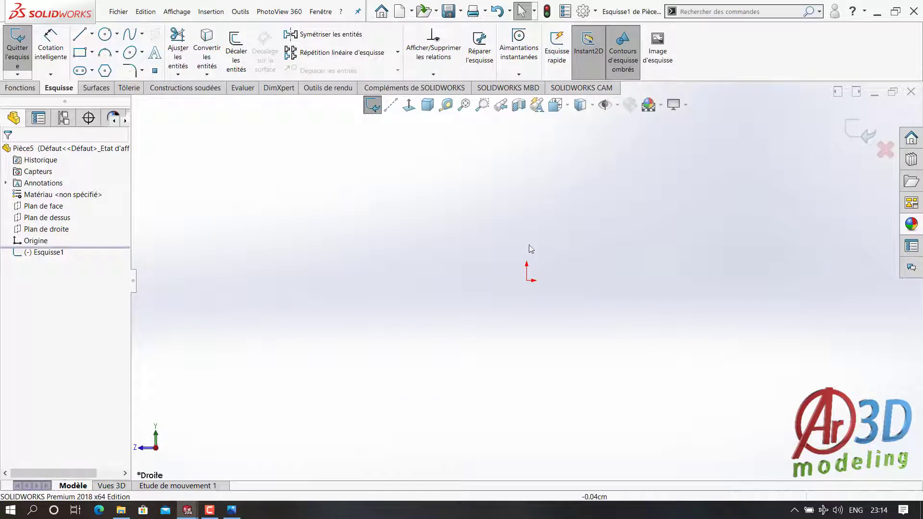
pyautogui.moveTo(527, 280); pyautogui.dragTo(618, 159)
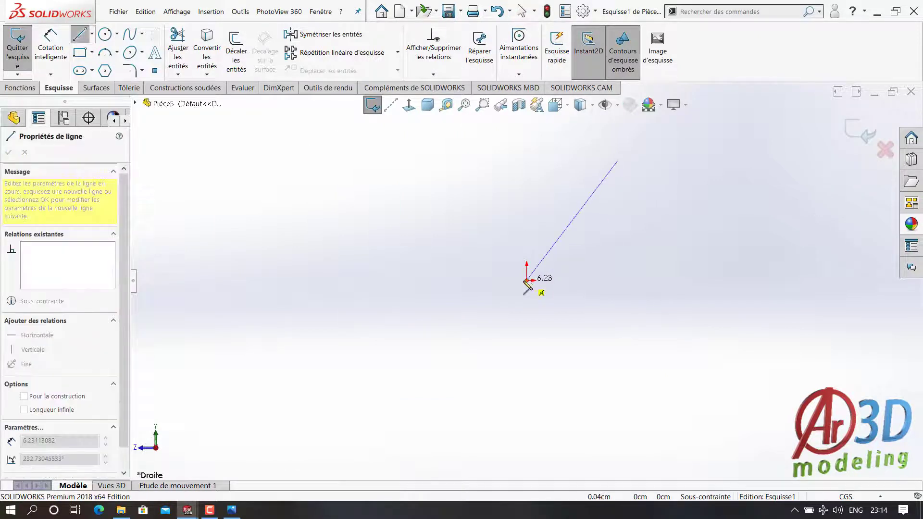
pyautogui.click(526, 280)
pyautogui.click(373, 280)
pyautogui.click(374, 397)
pyautogui.press('Escape')
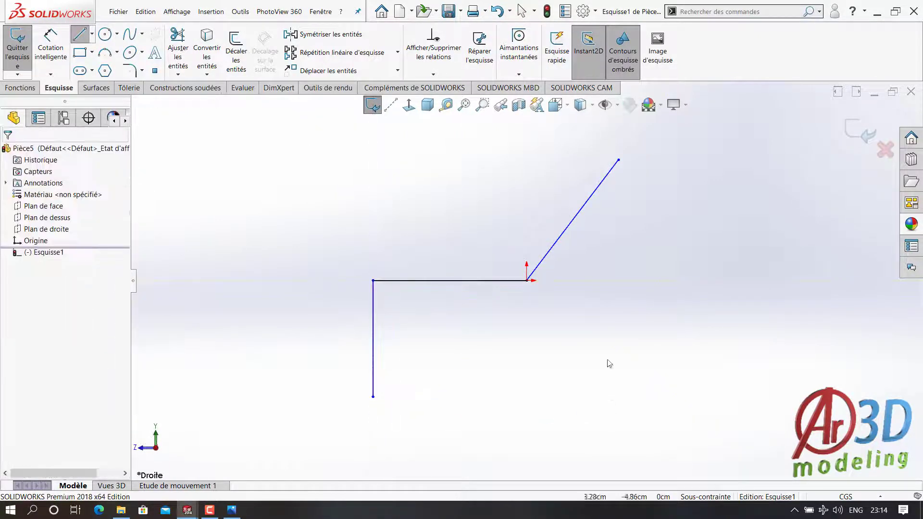
# Dimension the back height to 40 and the seat length to 40.
pyautogui.press('d')
pyautogui.click(584, 205)
pyautogui.click(705, 195)
pyautogui.write('40')
pyautogui.press('Return')
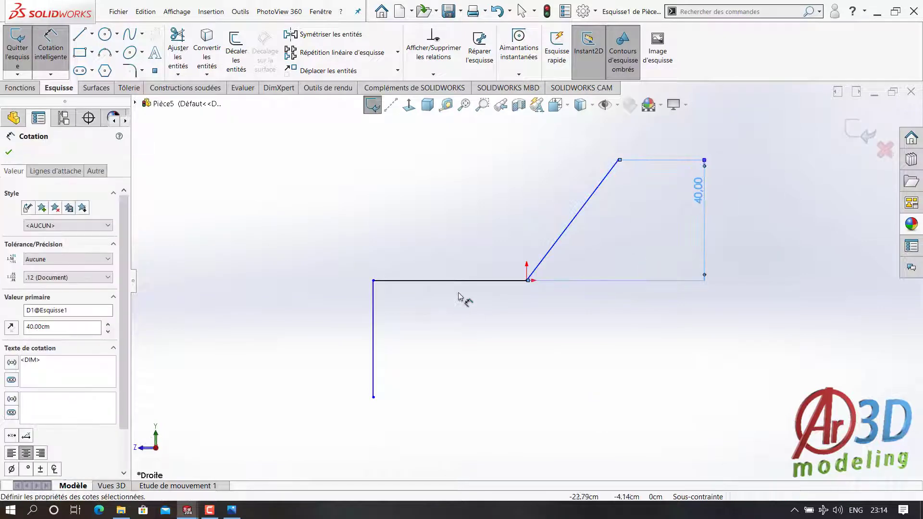
pyautogui.click(464, 281)
pyautogui.click(470, 331)
pyautogui.write('40')
pyautogui.press('Return')
# Dimension the leg height to 40 and the back angle to 75°.
pyautogui.click(407, 344)
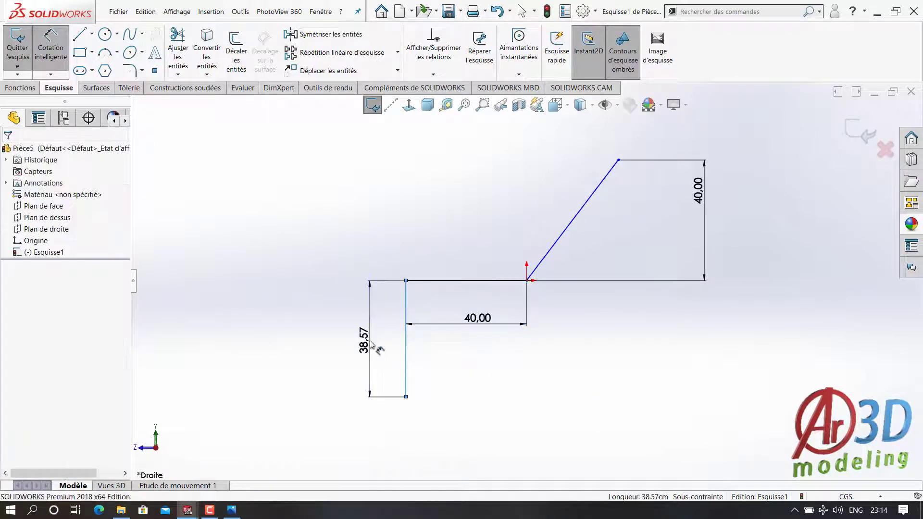
pyautogui.click(365, 339)
pyautogui.write('40')
pyautogui.press('Return')
pyautogui.click(485, 283)
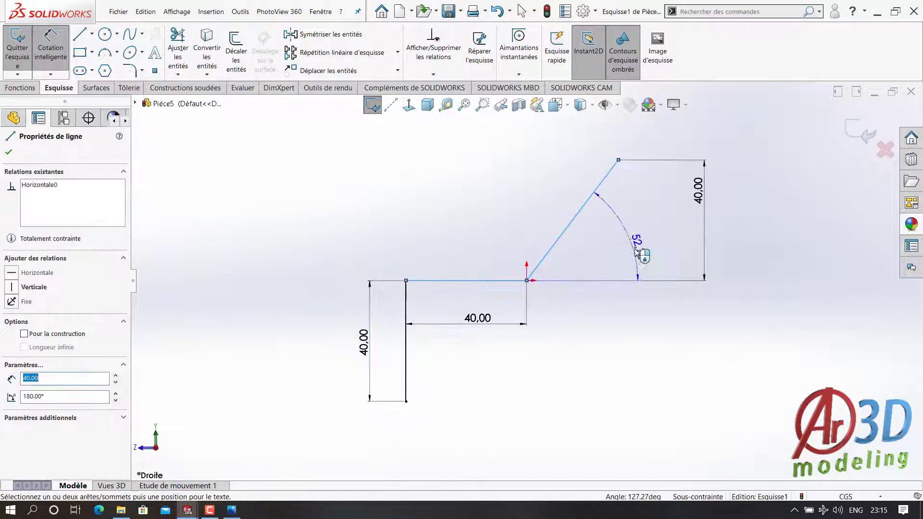
pyautogui.click(634, 242)
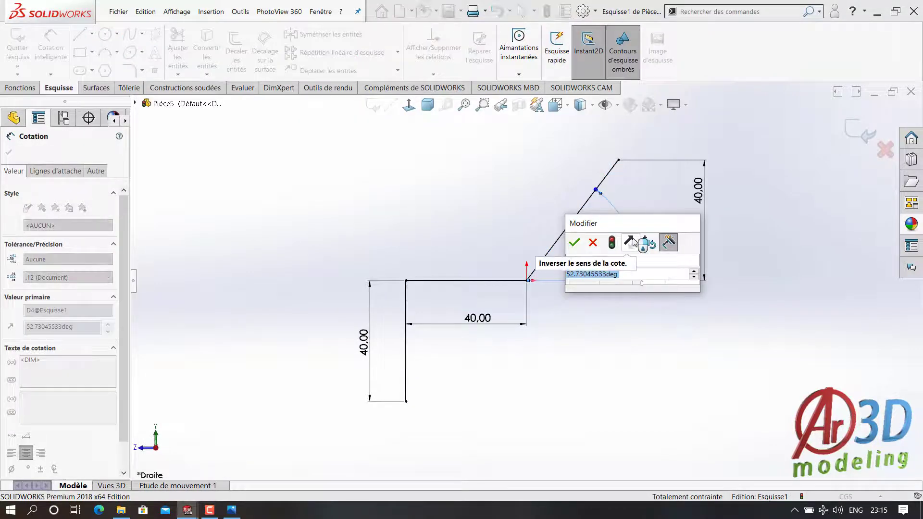
pyautogui.write('75')
pyautogui.press('Return')
# Round both profile bends with 7 cm sketch fillets.
pyautogui.press('Escape')
pyautogui.click(129, 71)
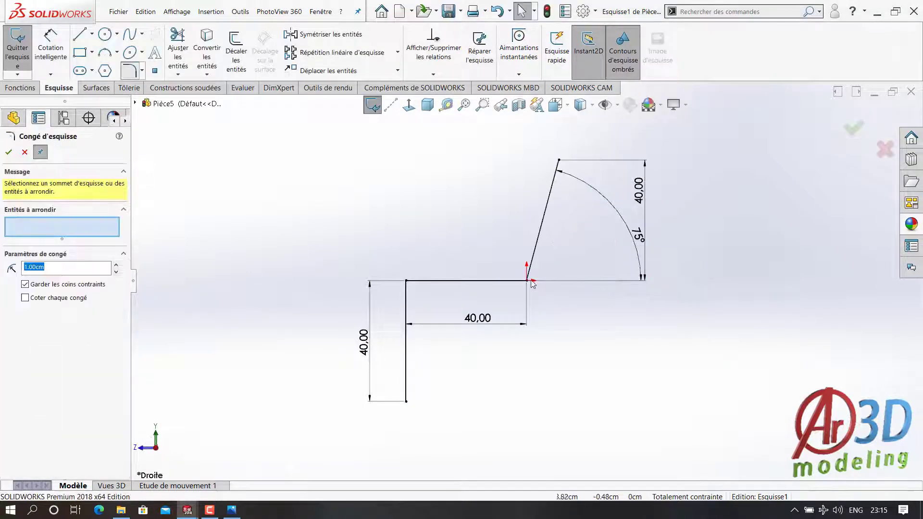
pyautogui.click(406, 281)
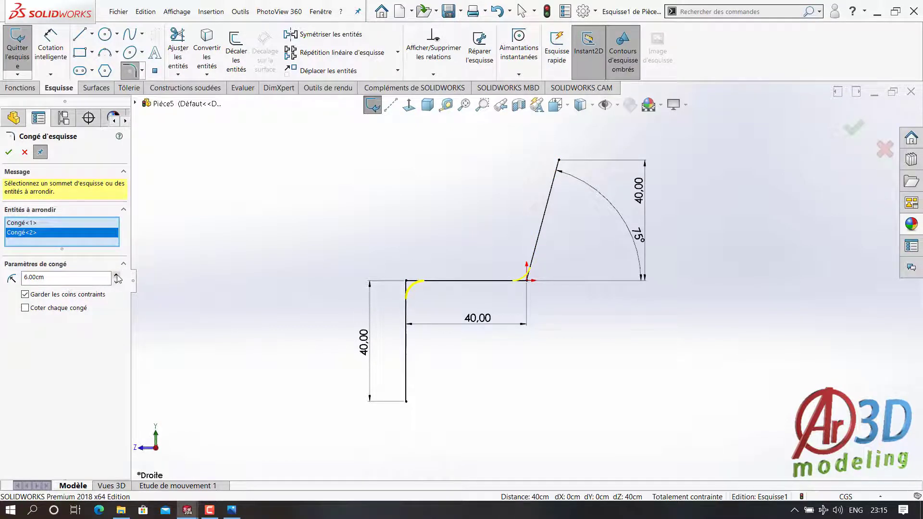
pyautogui.click(854, 126)
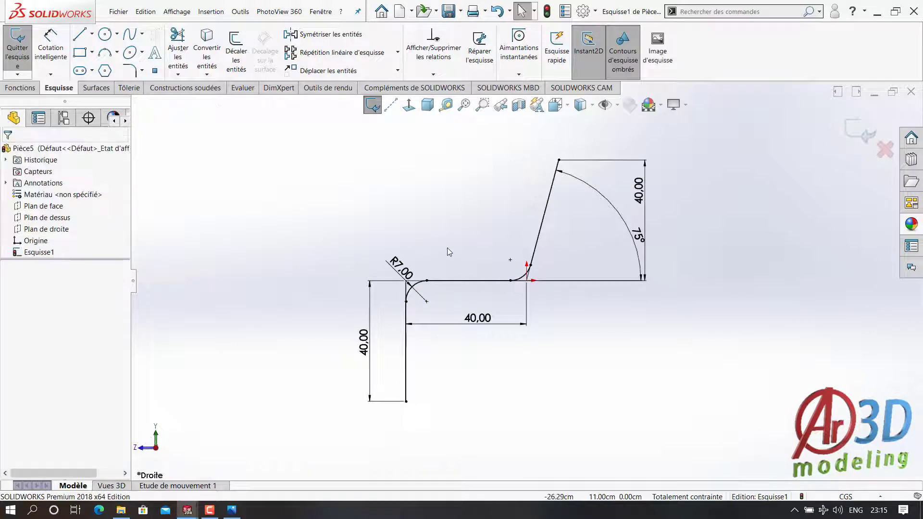
pyautogui.click(21, 88)
pyautogui.click(25, 46)
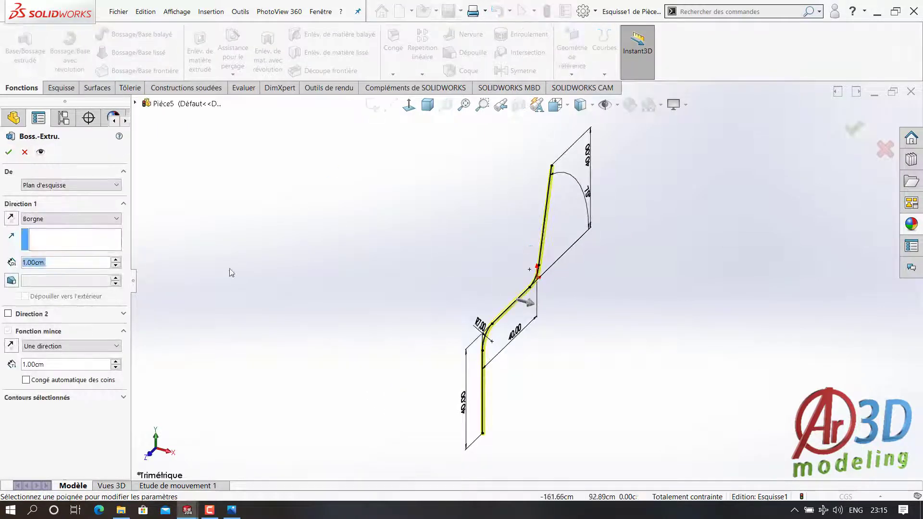
# Thin-extrude the chair profile 3 cm deep with a 3 cm wall thickness.
pyautogui.scroll(2, 44, 265)
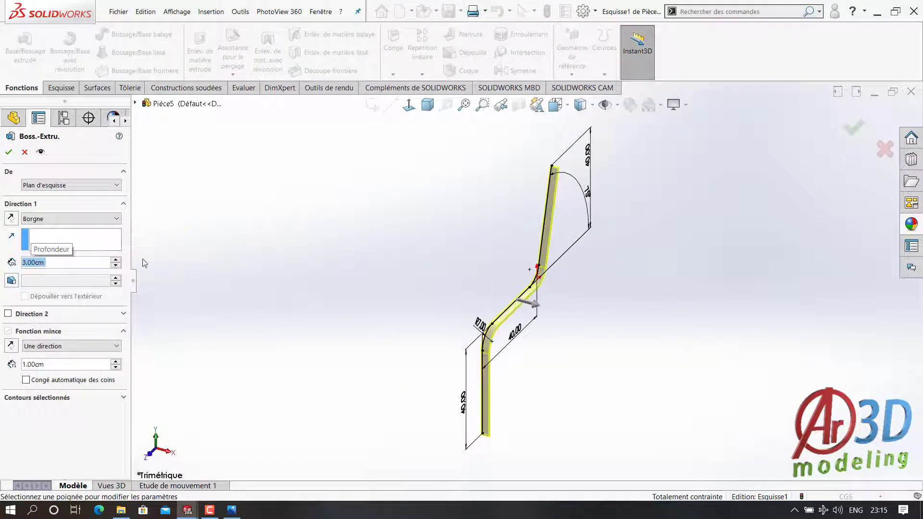
pyautogui.write('300')
pyautogui.press('Return')
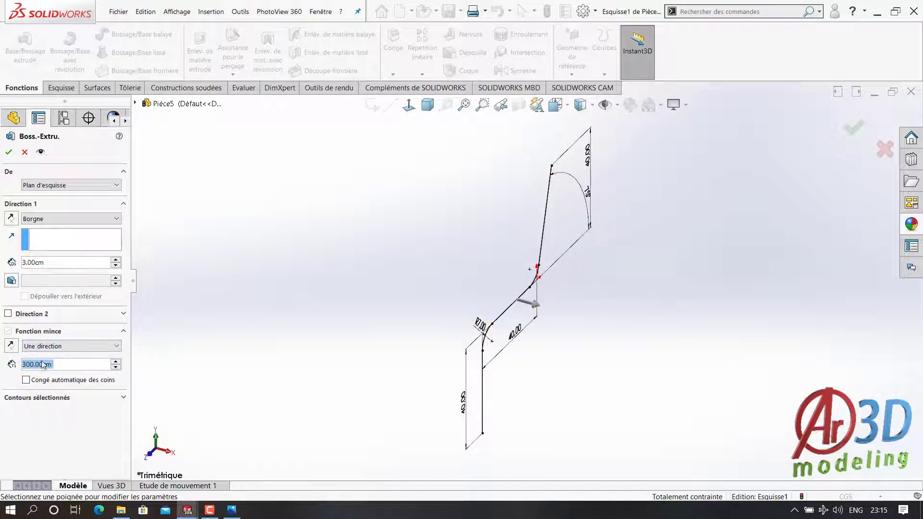
pyautogui.write('3')
pyautogui.press('Return')
pyautogui.click(8, 152)
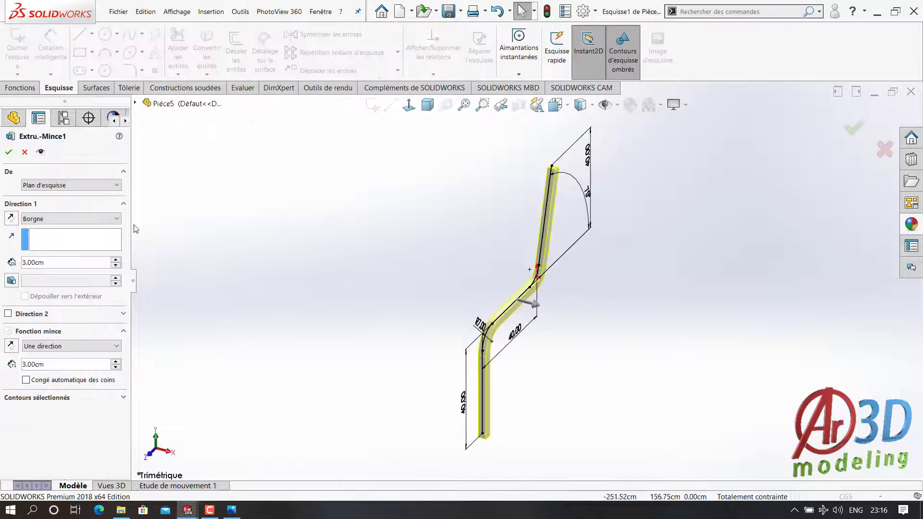
# Edit Extru.-Mince1 to reverse the side the wall thickness is added to.
pyautogui.click(12, 219)
pyautogui.click(12, 346)
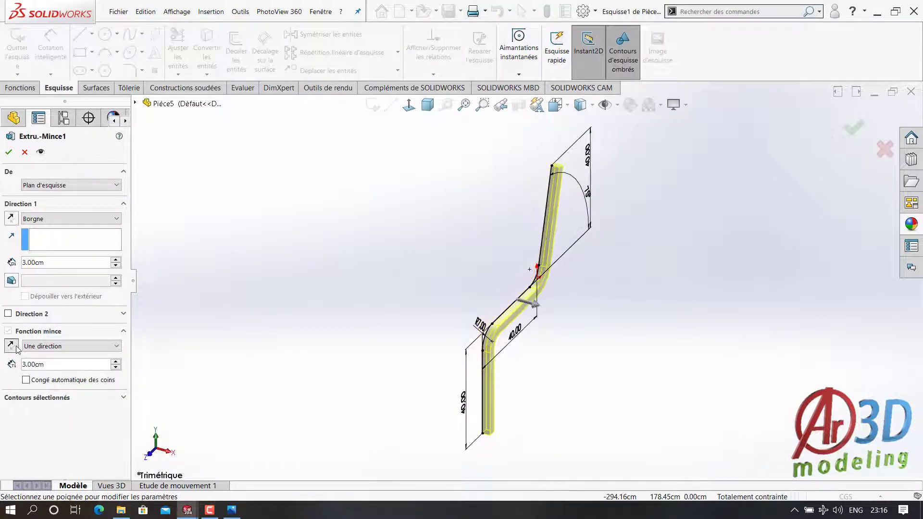
pyautogui.click(8, 151)
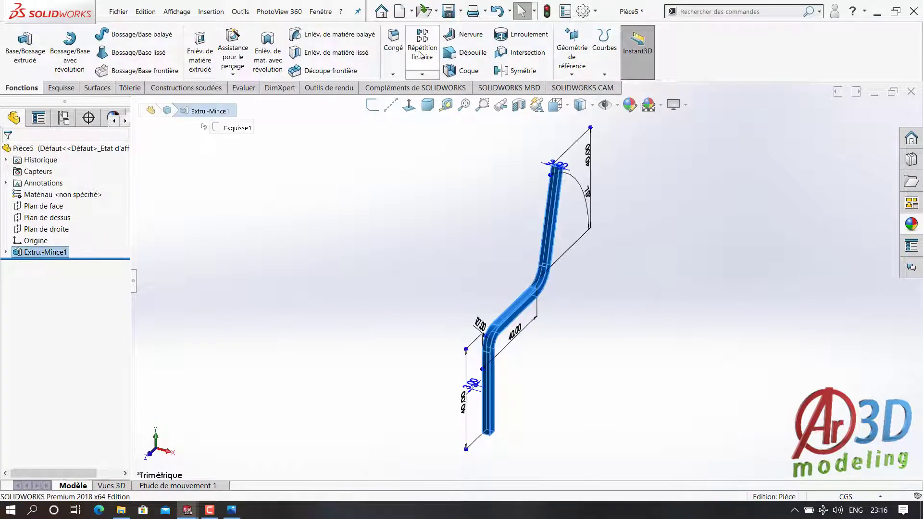
pyautogui.click(422, 48)
# Linear-pattern the bar body along its top edge: 2 instances, 40 cm apart.
pyautogui.scroll(-3, 557, 170)
pyautogui.scroll(-3, 518, 245)
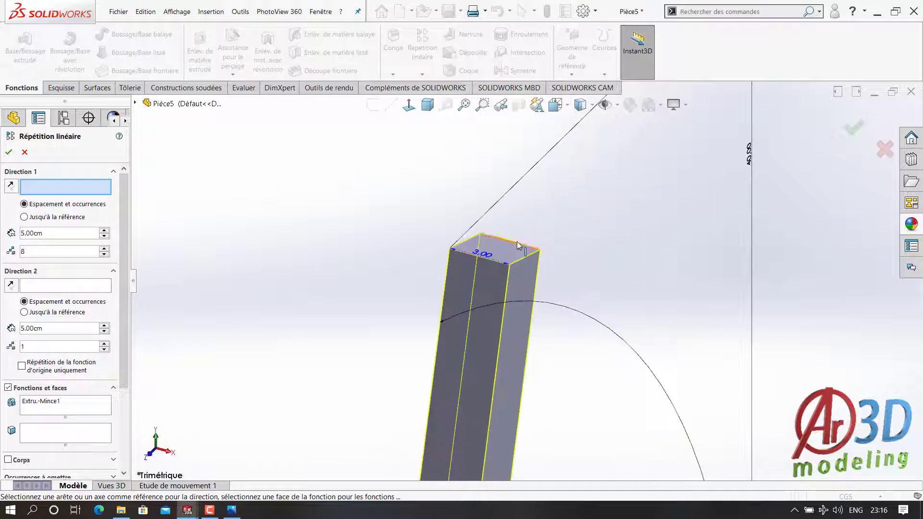
pyautogui.click(517, 248)
pyautogui.scroll(3, 517, 248)
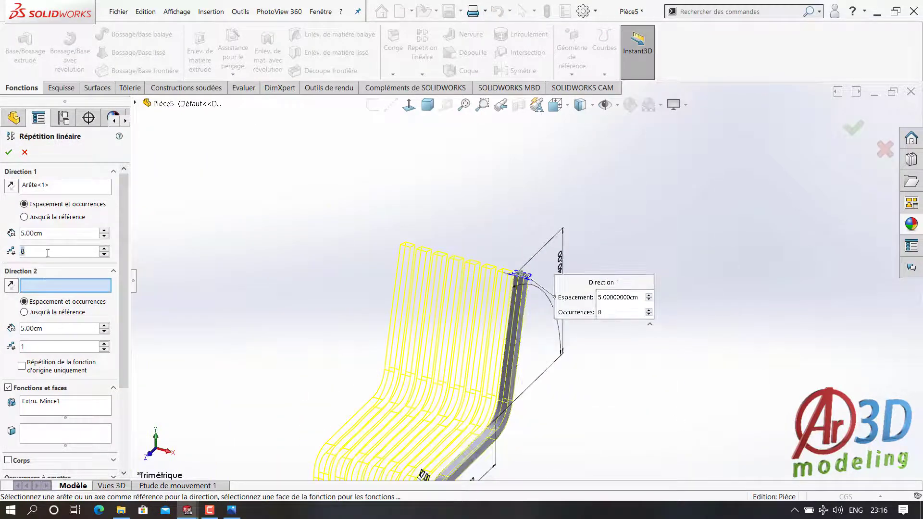
pyautogui.scroll(-6, 48, 255)
pyautogui.doubleClick(58, 233)
pyautogui.write('40')
pyautogui.press('Return')
pyautogui.scroll(2, 470, 288)
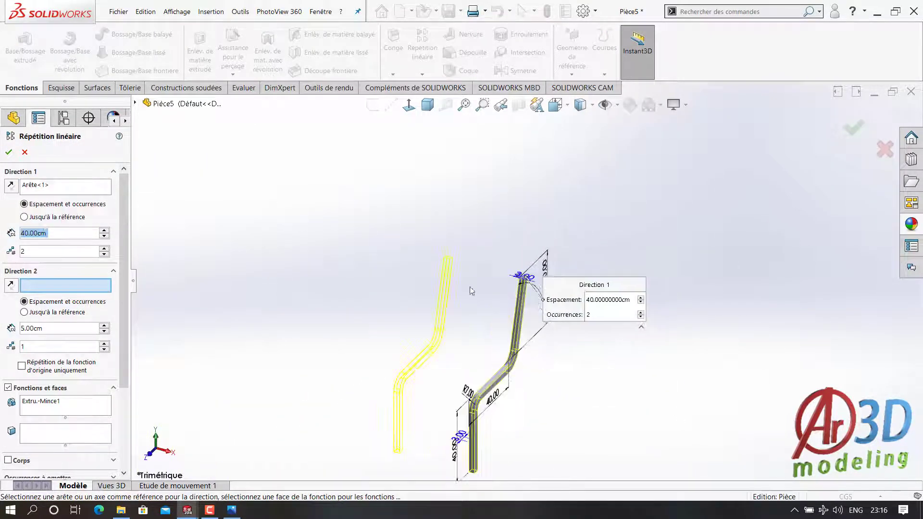
pyautogui.scroll(-3, 103, 427)
pyautogui.scroll(-1, 104, 427)
pyautogui.click(8, 344)
pyautogui.click(589, 312)
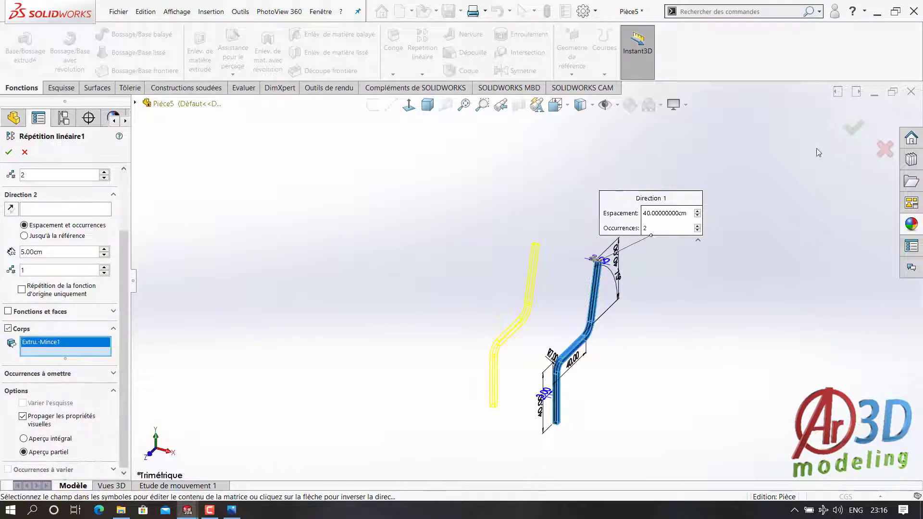
pyautogui.press('Return')
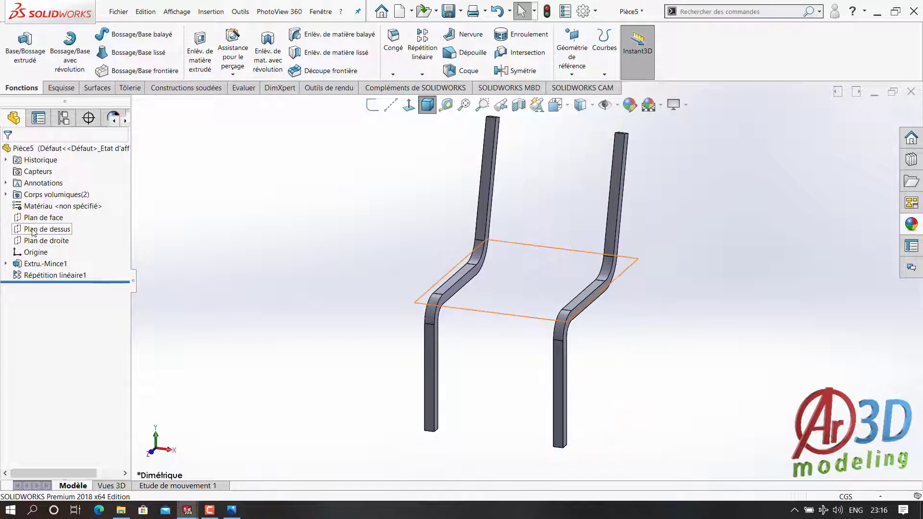
# Sketch a rectangle across the left bar's top face, dimensioned 3 cm tall.
pyautogui.rightClick(486, 187)
pyautogui.click(495, 174)
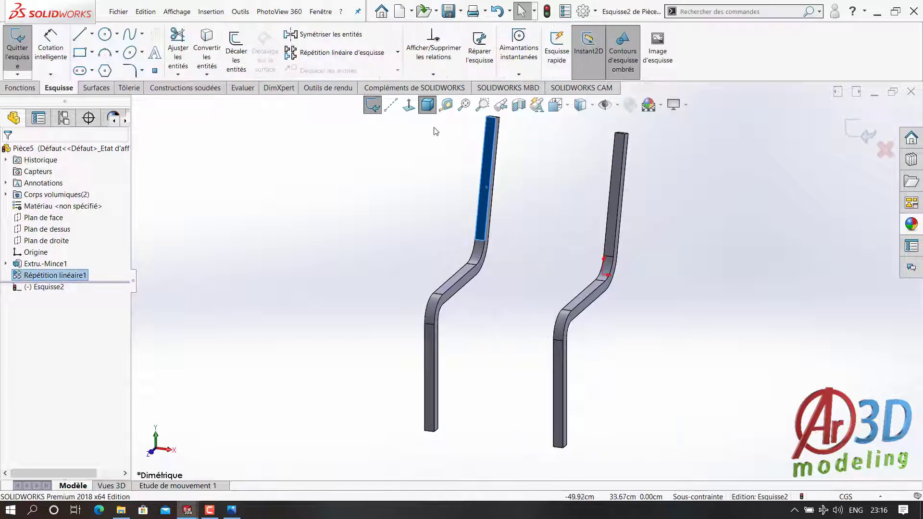
pyautogui.click(79, 52)
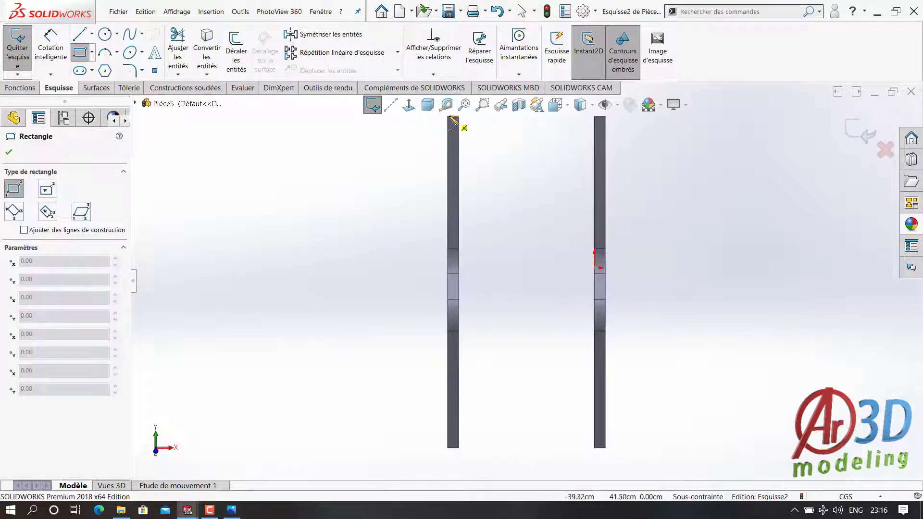
pyautogui.click(448, 116)
pyautogui.click(606, 144)
pyautogui.click(636, 140)
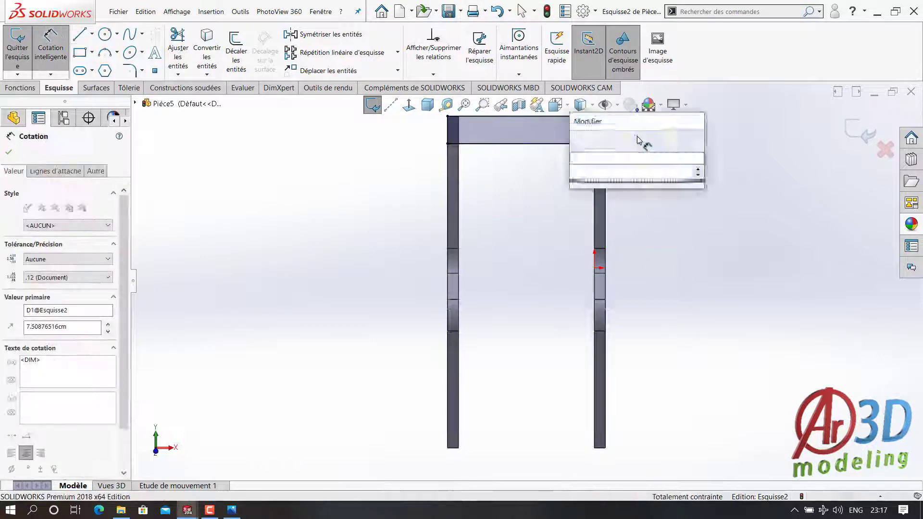
pyautogui.write('3')
pyautogui.press('Return')
# Extrude the rectangle 2 cm into a crossbar joining both side frames.
pyautogui.scroll(3, 451, 156)
pyautogui.click(19, 87)
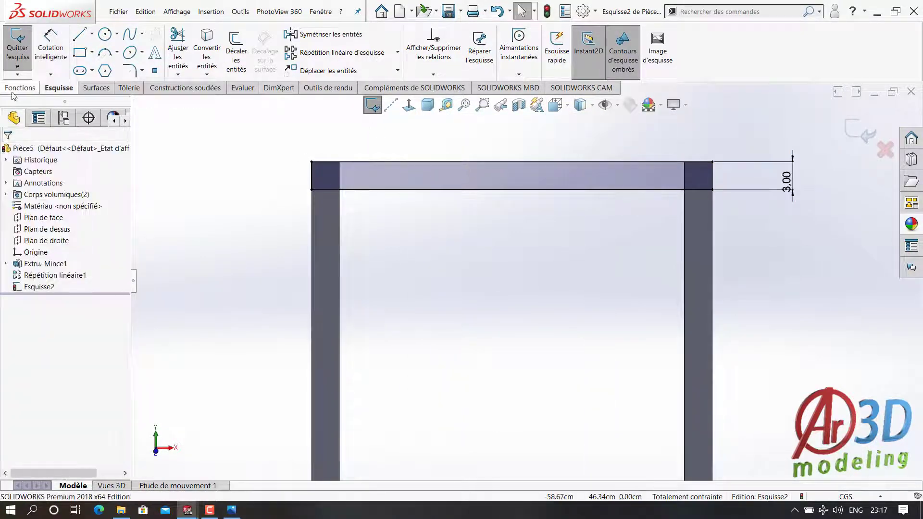
pyautogui.click(25, 48)
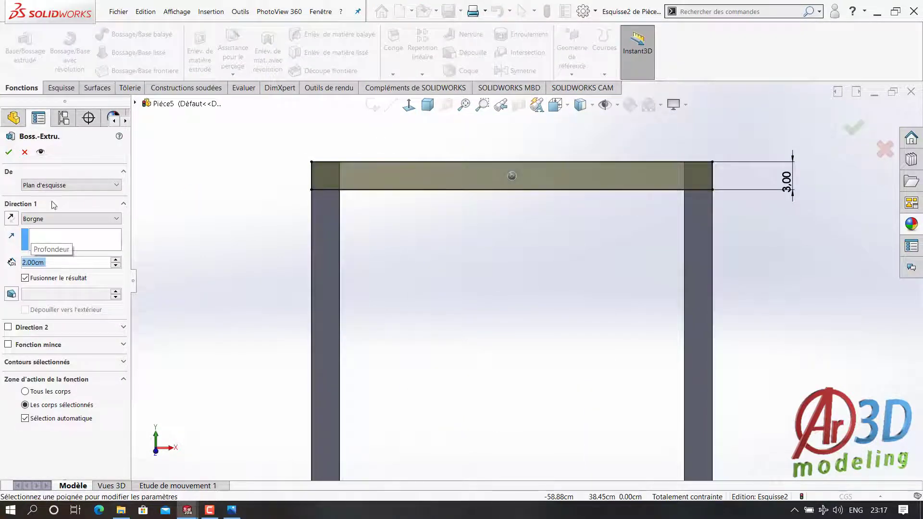
pyautogui.click(8, 152)
pyautogui.click(668, 180)
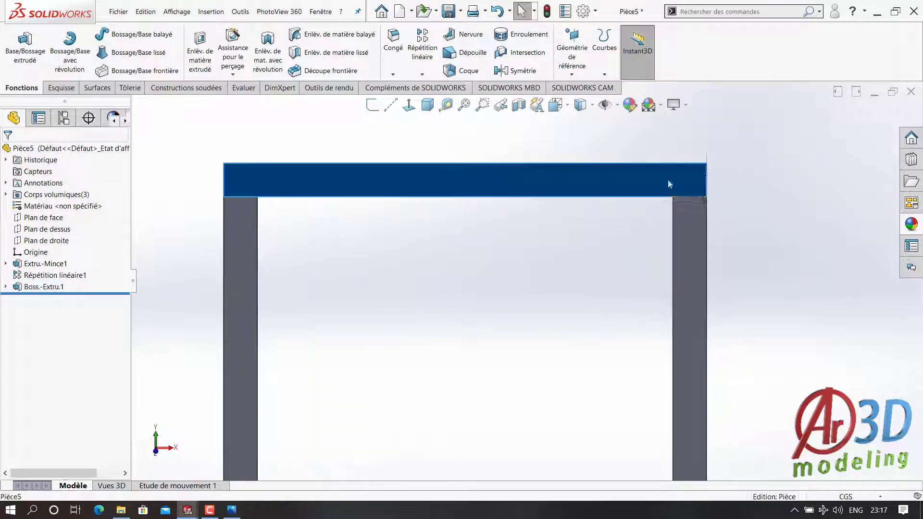
# Sketch a Ø2 cm circle near the crossbar's right end.
pyautogui.press('d')
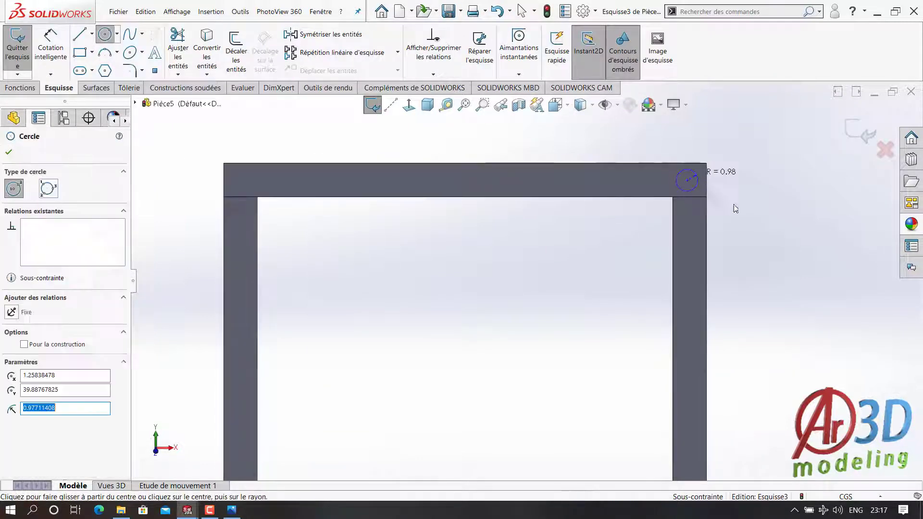
pyautogui.click(687, 181)
pyautogui.click(739, 177)
pyautogui.press('Return')
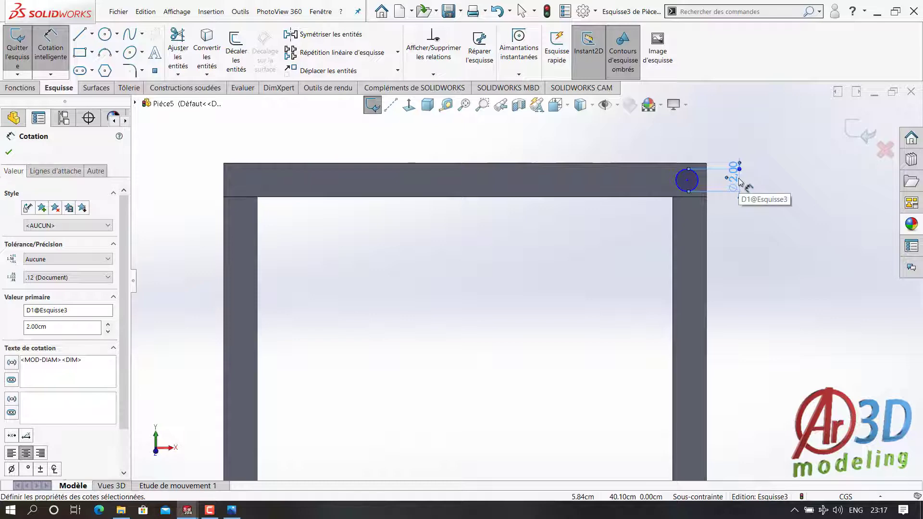
pyautogui.click(687, 183)
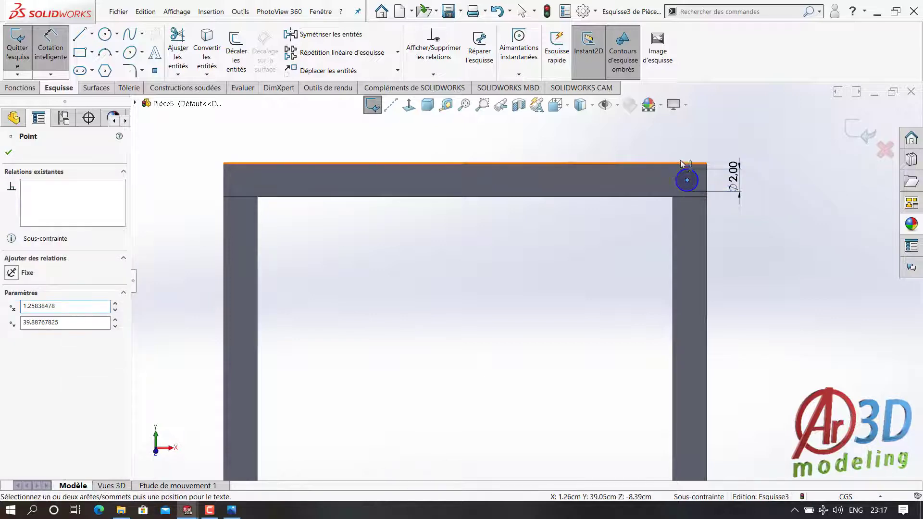
# Locate the circle centre 1.5 cm from the bar's top edge and 1.5 cm from its right edge.
pyautogui.click(680, 163)
pyautogui.click(700, 144)
pyautogui.write('1.5')
pyautogui.press('Return')
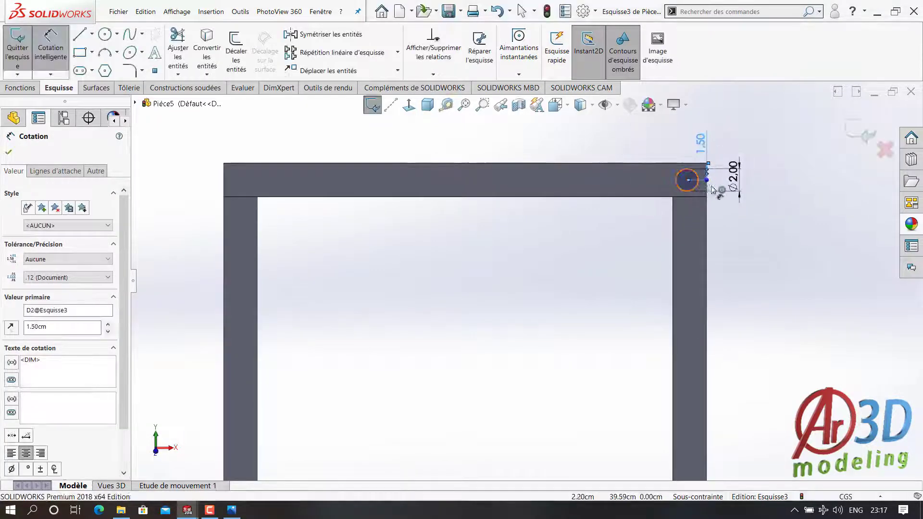
pyautogui.click(711, 188)
pyautogui.click(692, 220)
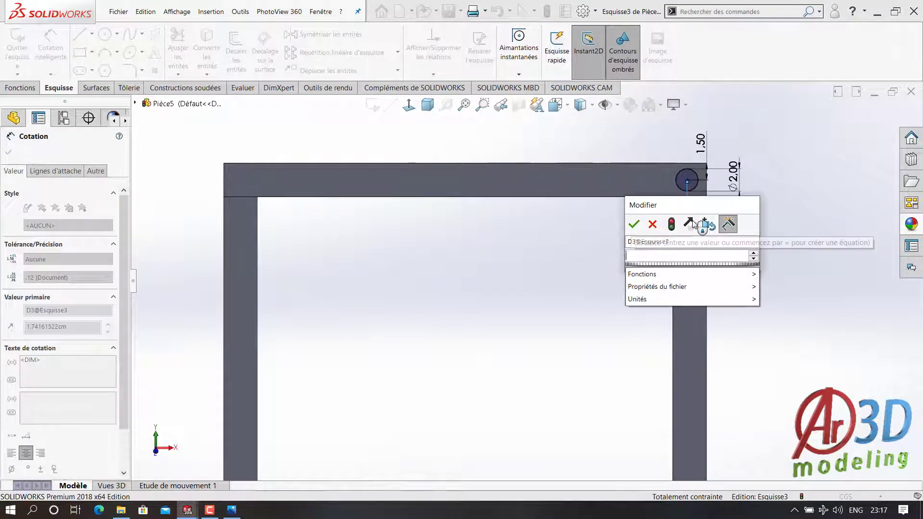
pyautogui.write('1.5')
pyautogui.press('Return')
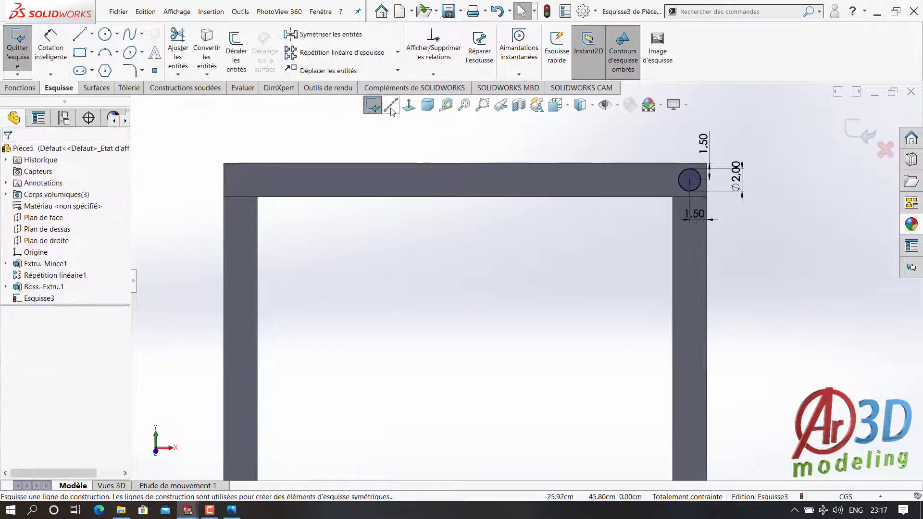
# Mirror the circle to the bar's left end about a vertical centerline, then start an extruded cut.
pyautogui.click(390, 105)
pyautogui.click(465, 163)
pyautogui.click(464, 196)
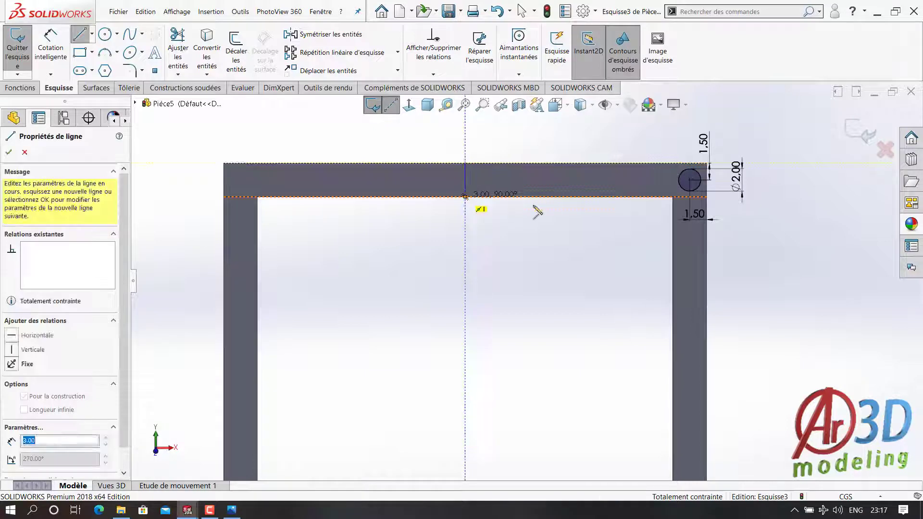
pyautogui.press('Escape')
pyautogui.moveTo(778, 127); pyautogui.dragTo(418, 264)
pyautogui.click(330, 34)
pyautogui.click(20, 87)
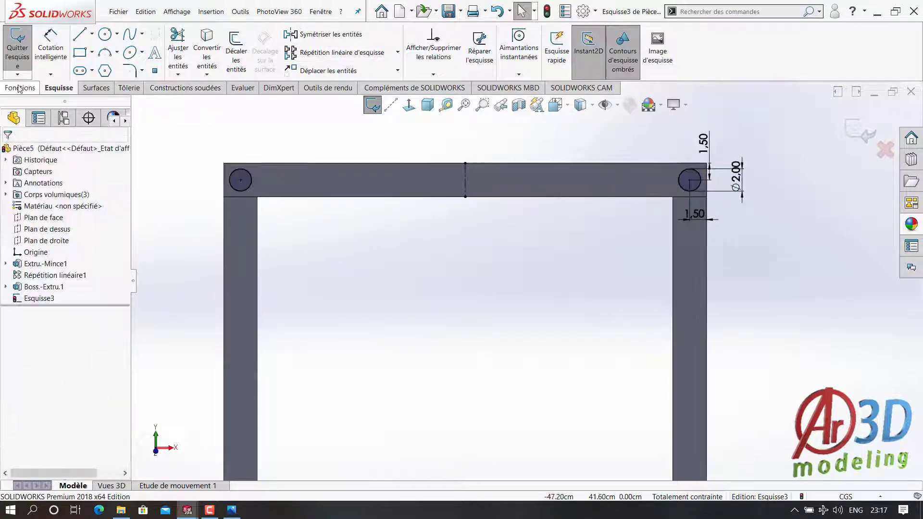
pyautogui.click(200, 51)
# Confirm the hole cut and copy its circles into a new sketch on the bar face.
pyautogui.click(9, 153)
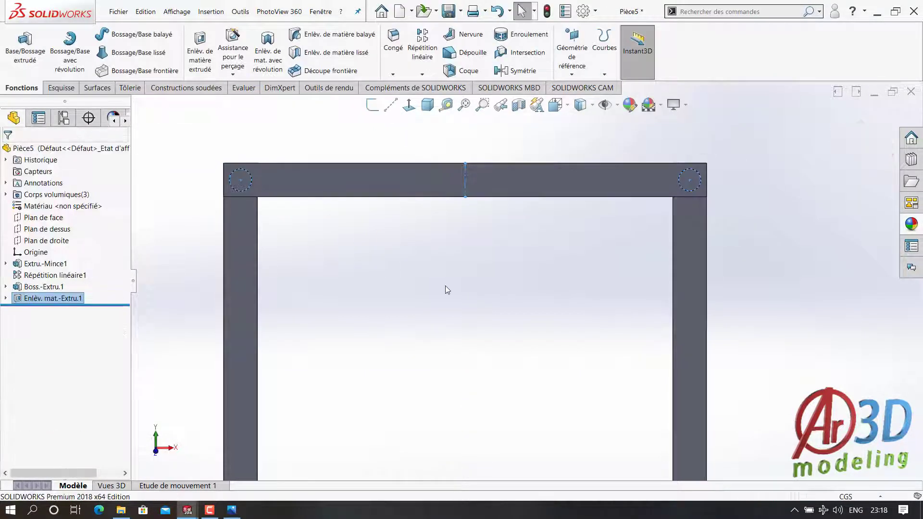
pyautogui.click(663, 188)
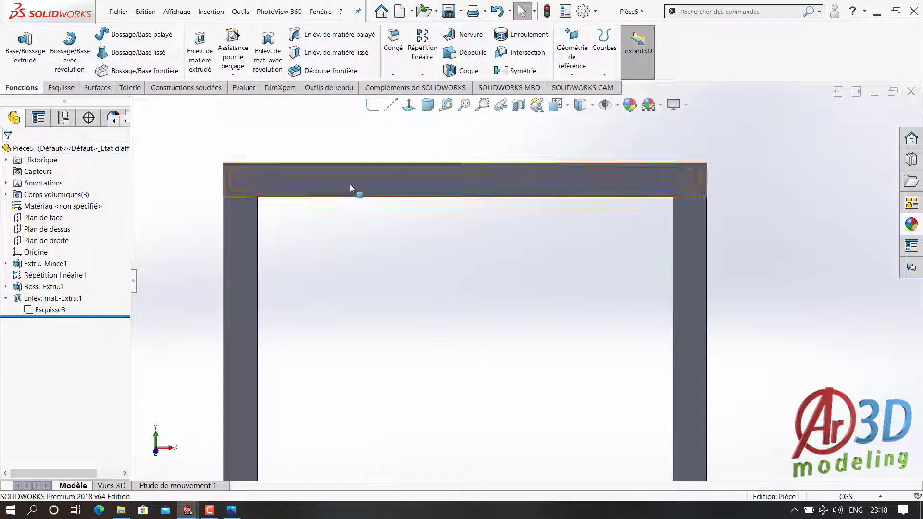
pyautogui.click(350, 184)
pyautogui.click(472, 166)
pyautogui.click(33, 313)
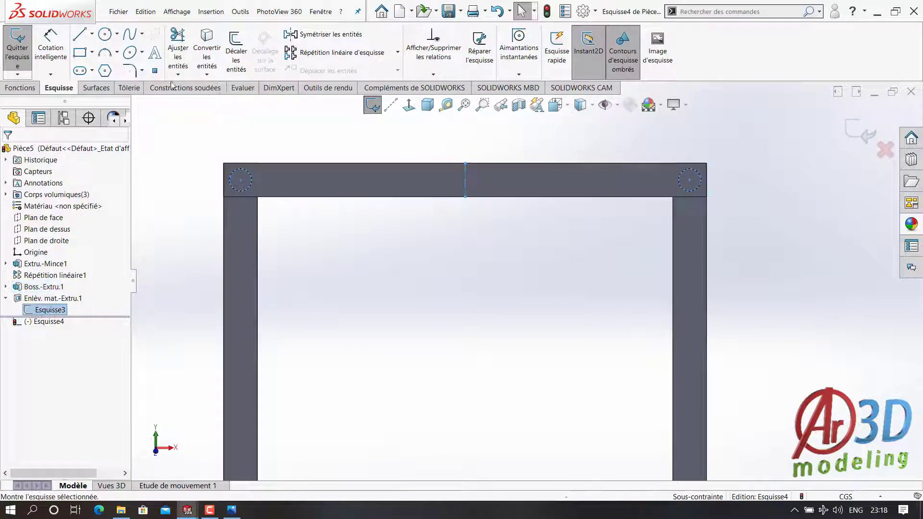
pyautogui.click(206, 50)
# Extrude the two circles 2 cm into rods and show the chair in Dimetric view.
pyautogui.click(20, 88)
pyautogui.click(25, 48)
pyautogui.press('Return')
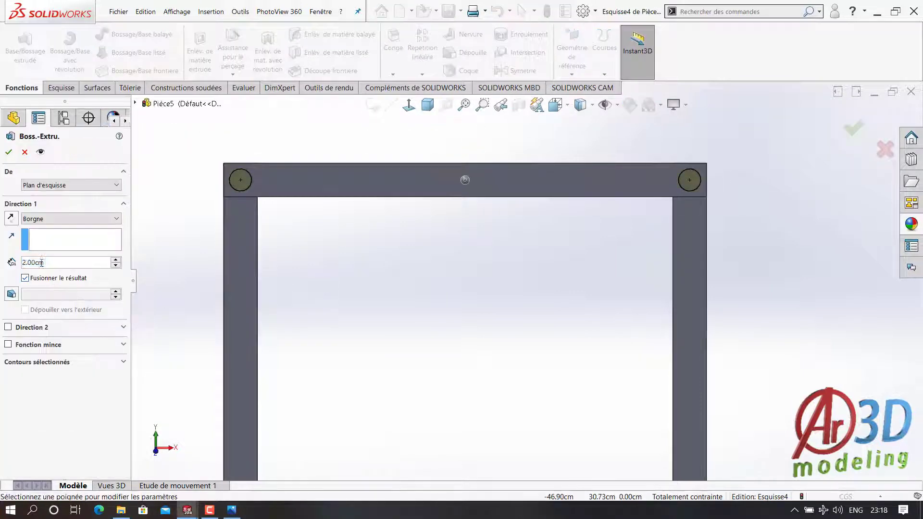
pyautogui.press('space')
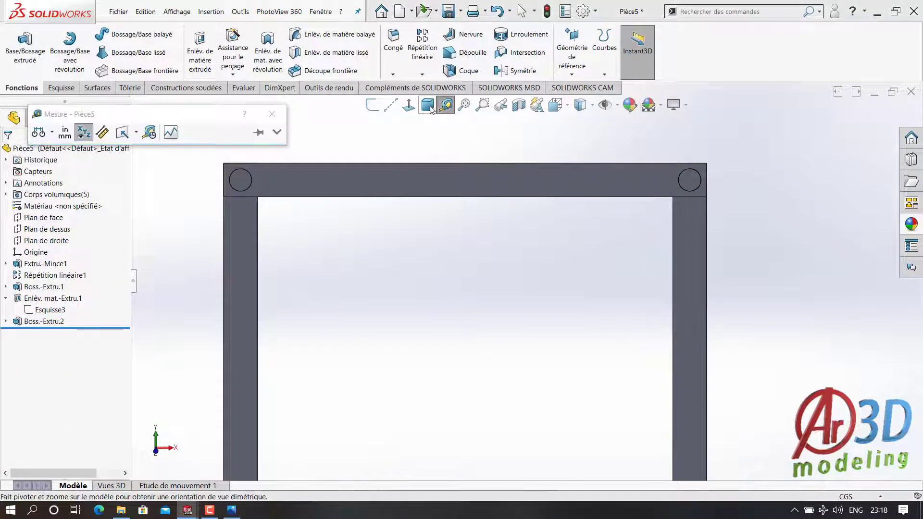
pyautogui.click(144, 126)
pyautogui.click(422, 74)
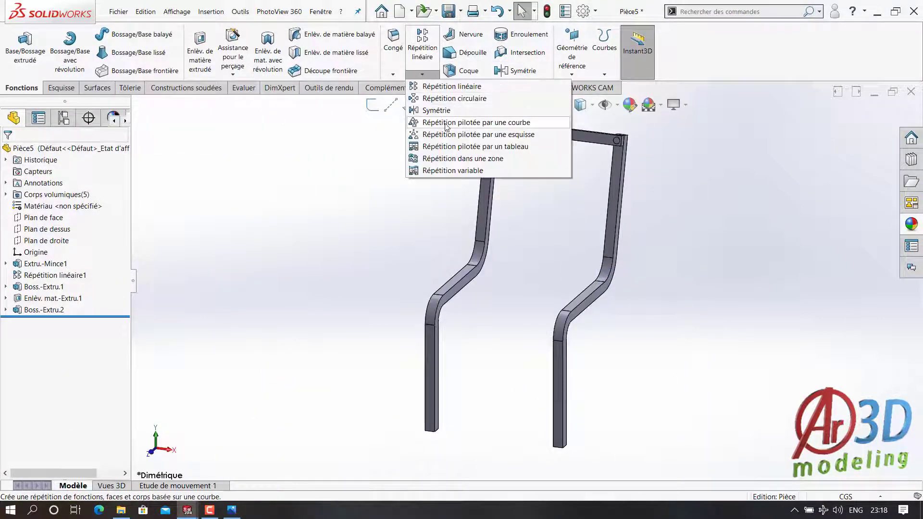
# Start a curve-driven pattern along Esquisse1, repeating the crossbar and both rods as bodies.
pyautogui.click(446, 126)
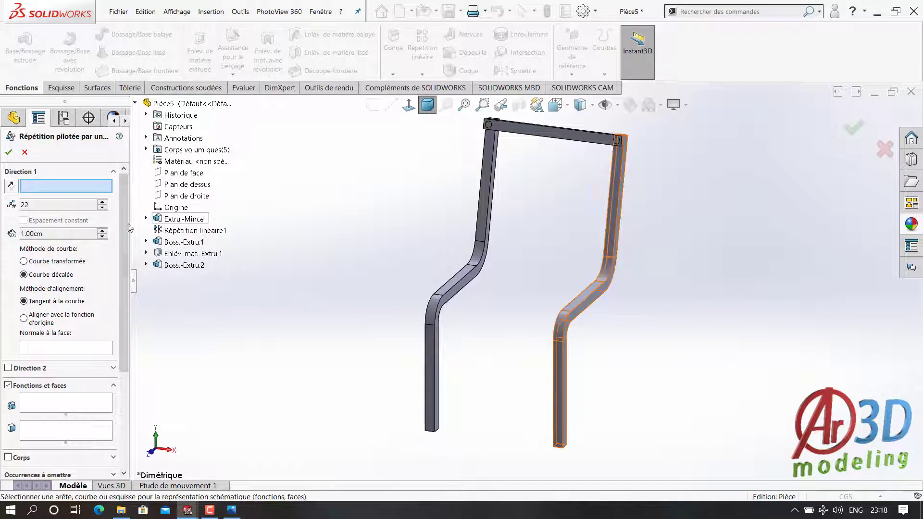
pyautogui.click(146, 218)
pyautogui.click(190, 230)
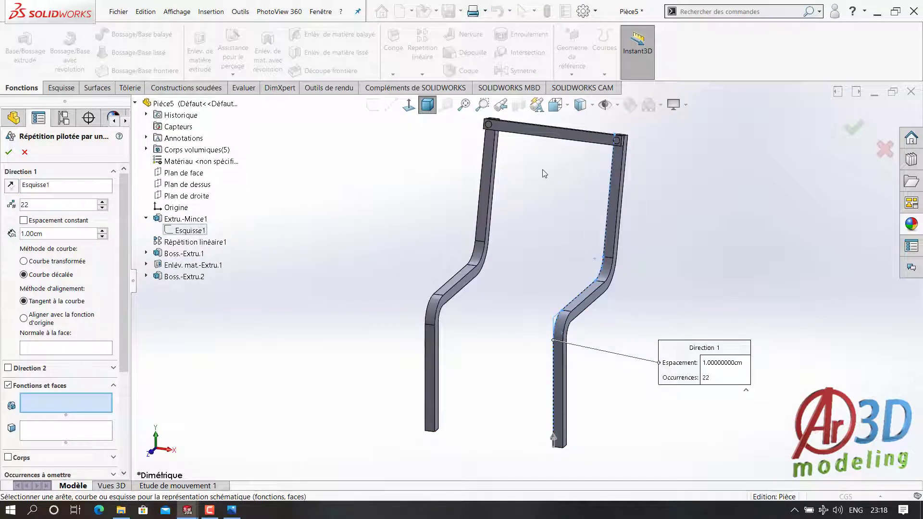
pyautogui.click(8, 457)
pyautogui.click(558, 138)
pyautogui.scroll(-5, 620, 115)
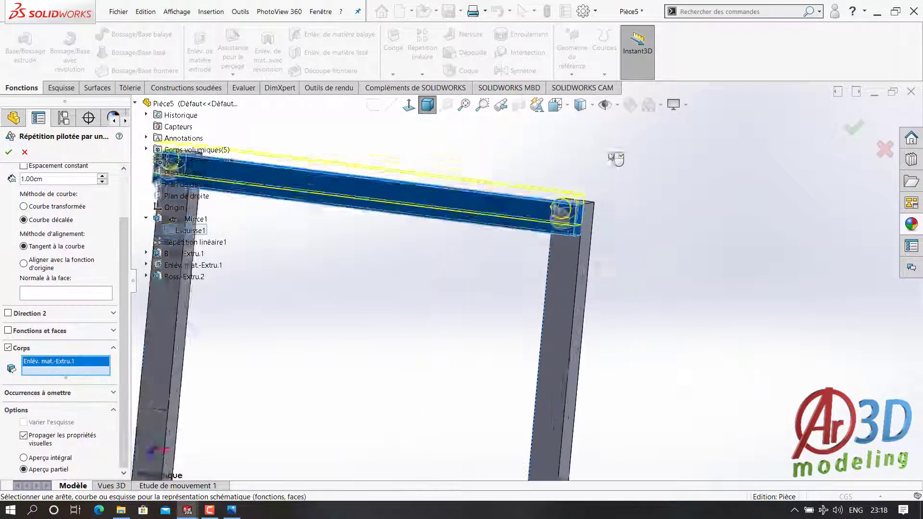
pyautogui.scroll(5, 721, 259)
pyautogui.click(769, 370)
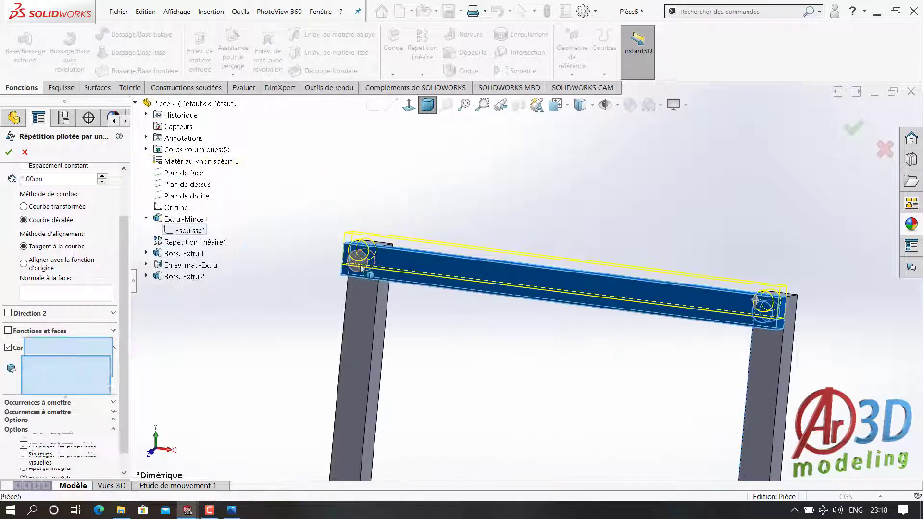
# Set the slat spacing to 5 cm with 18 occurrences and confirm the pattern.
pyautogui.scroll(3, 442, 282)
pyautogui.scroll(-2, 591, 370)
pyautogui.scroll(3, 44, 221)
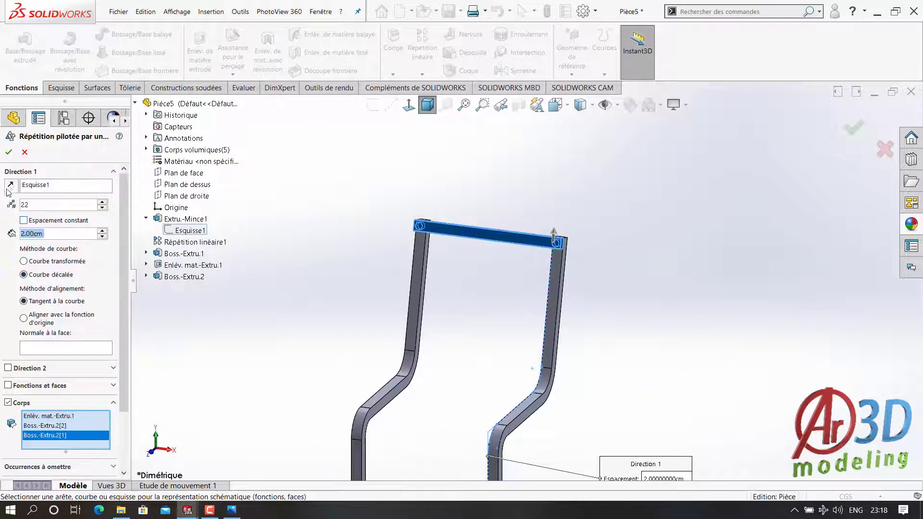
pyautogui.scroll(1, 55, 235)
pyautogui.click(102, 231)
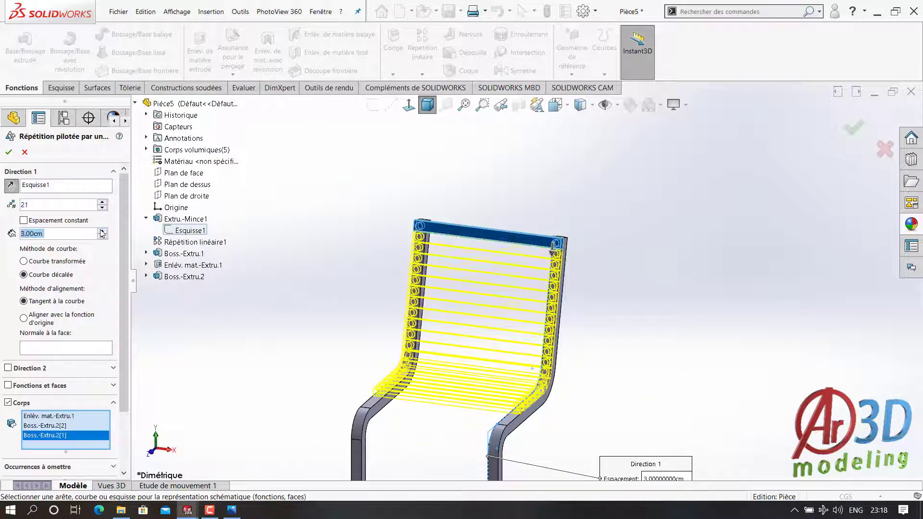
pyautogui.click(102, 230)
pyautogui.scroll(-3, 464, 380)
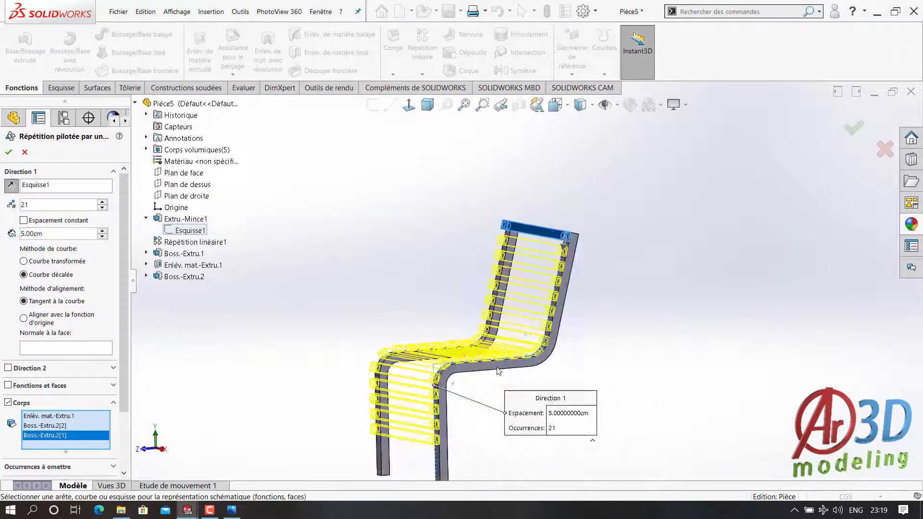
pyautogui.click(102, 232)
pyautogui.click(102, 236)
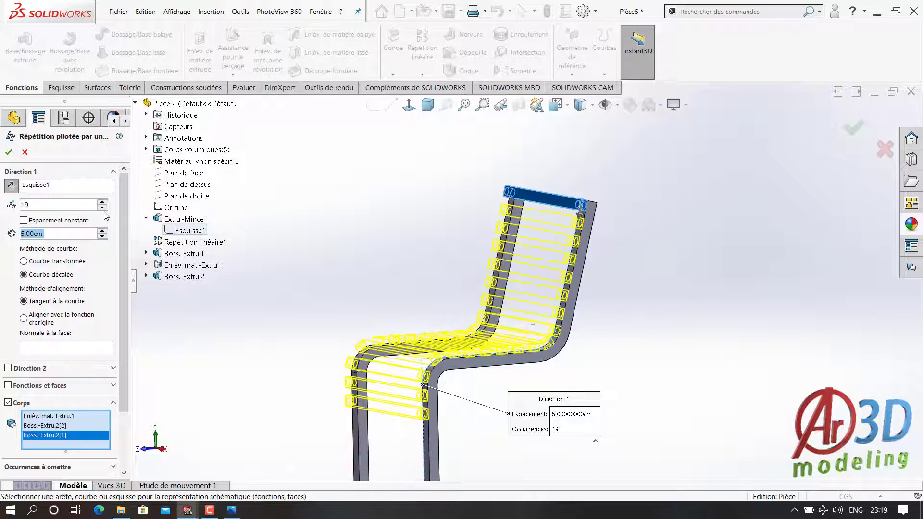
pyautogui.hotkey('ctrl', '3')
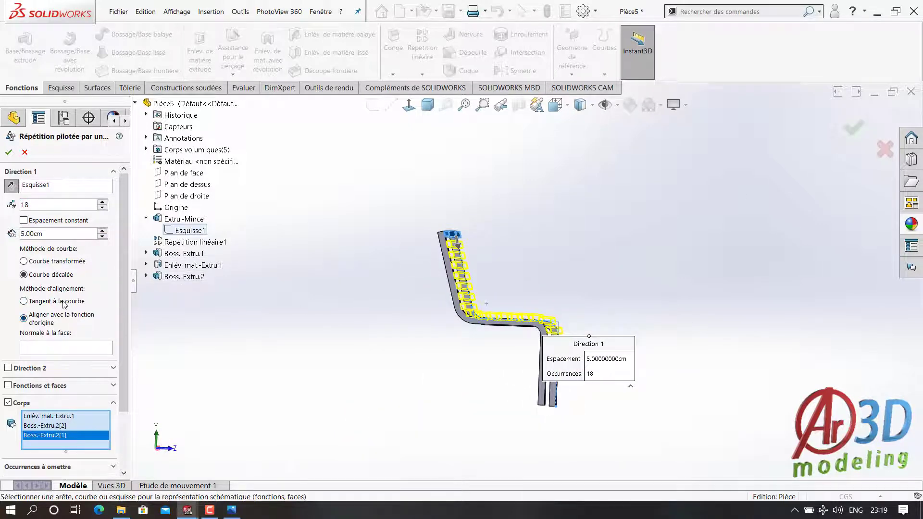
pyautogui.click(853, 127)
# Create Plan1 offset 12 cm from the front plane.
pyautogui.moveTo(540, 144); pyautogui.dragTo(422, 158, button='middle')
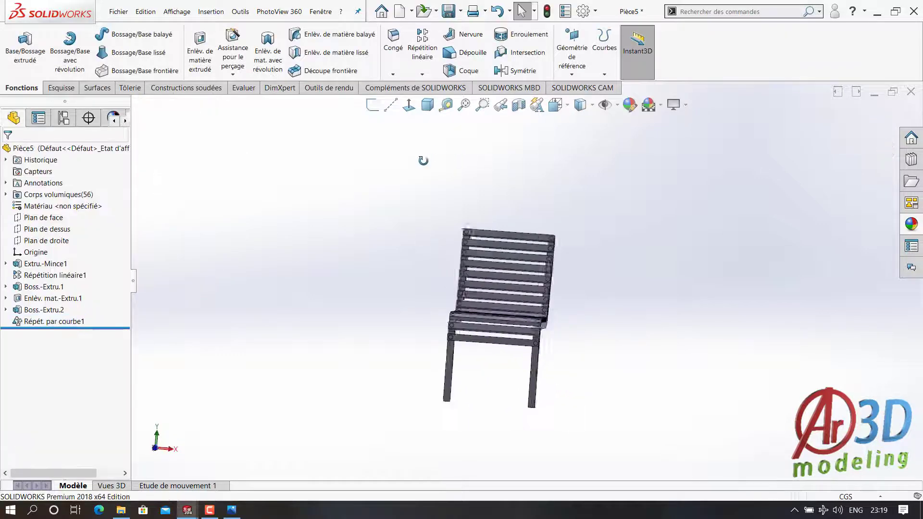
pyautogui.click(435, 108)
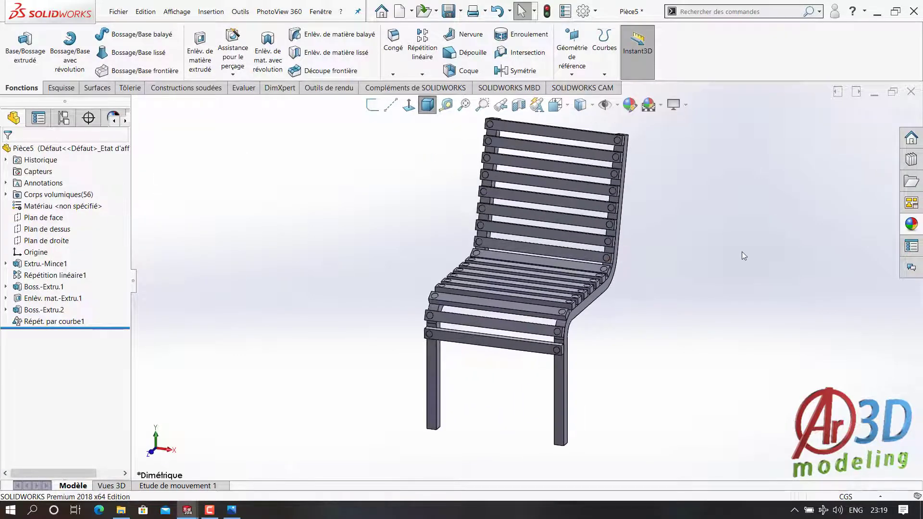
pyautogui.click(43, 217)
pyautogui.moveTo(504, 308); pyautogui.dragTo(578, 313, button='middle')
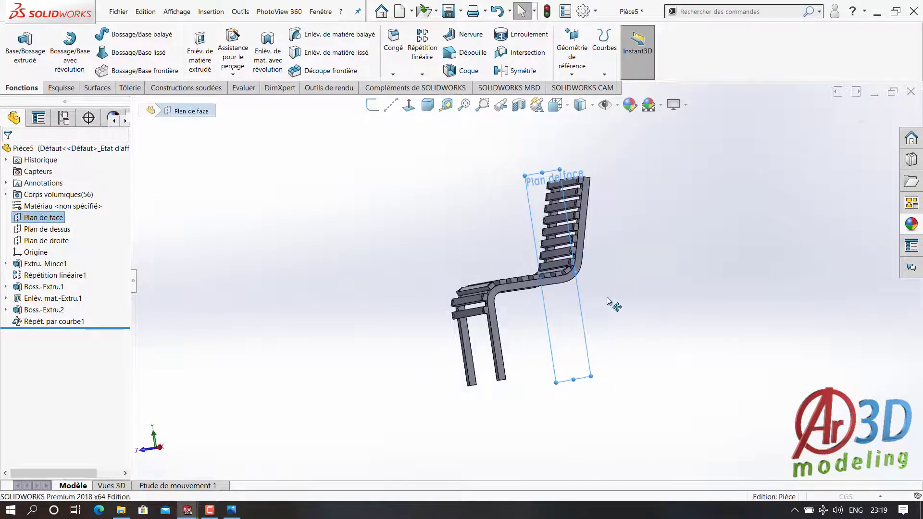
pyautogui.keyDown('ctrl'); pyautogui.moveTo(608, 303); pyautogui.dragTo(620, 308); pyautogui.keyUp('ctrl')
pyautogui.click(556, 105)
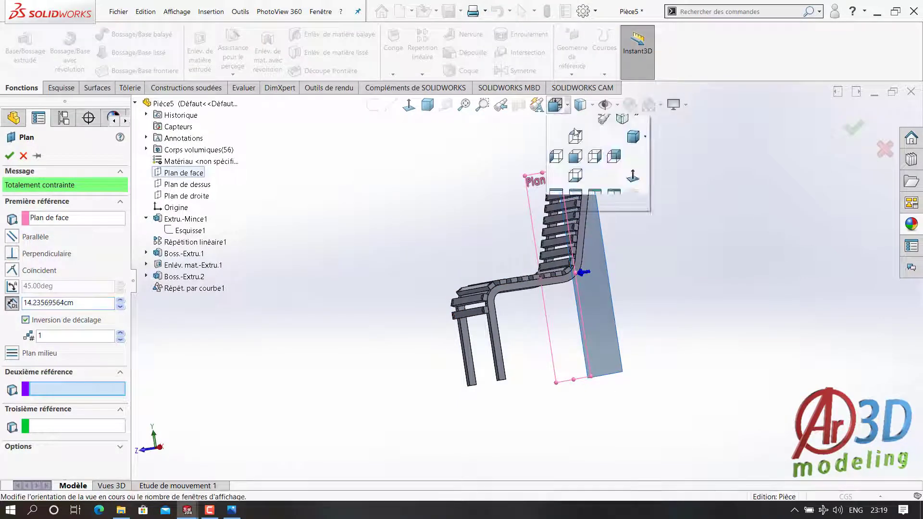
pyautogui.click(575, 135)
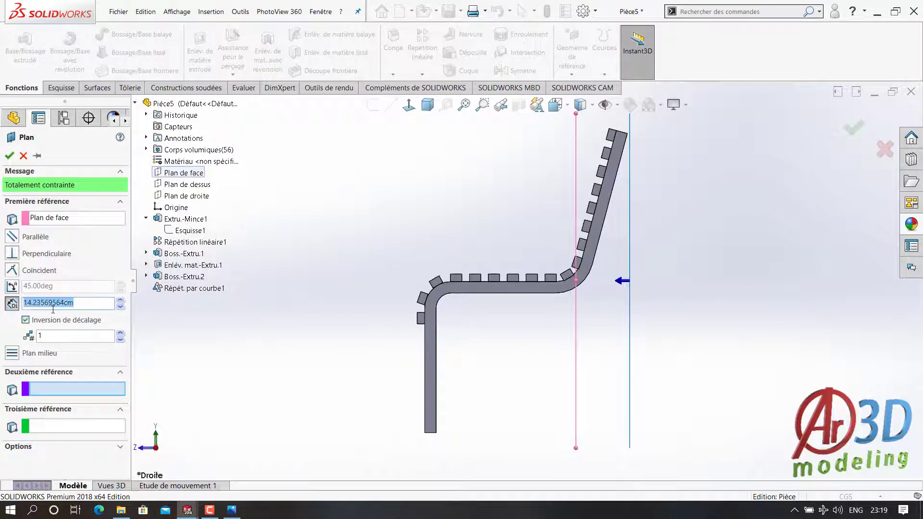
pyautogui.press('Return')
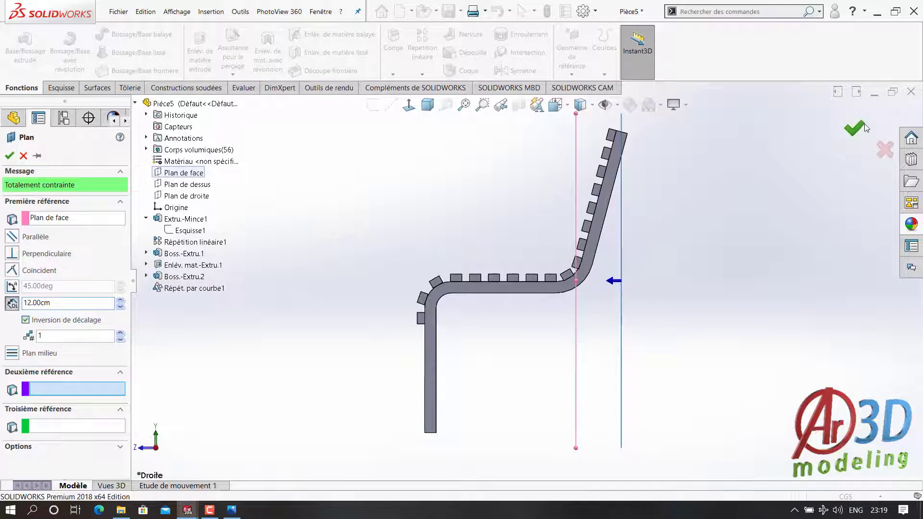
pyautogui.click(864, 128)
# Create Plan2 offset 45 cm from Plan1.
pyautogui.moveTo(610, 325); pyautogui.dragTo(573, 361, button='middle')
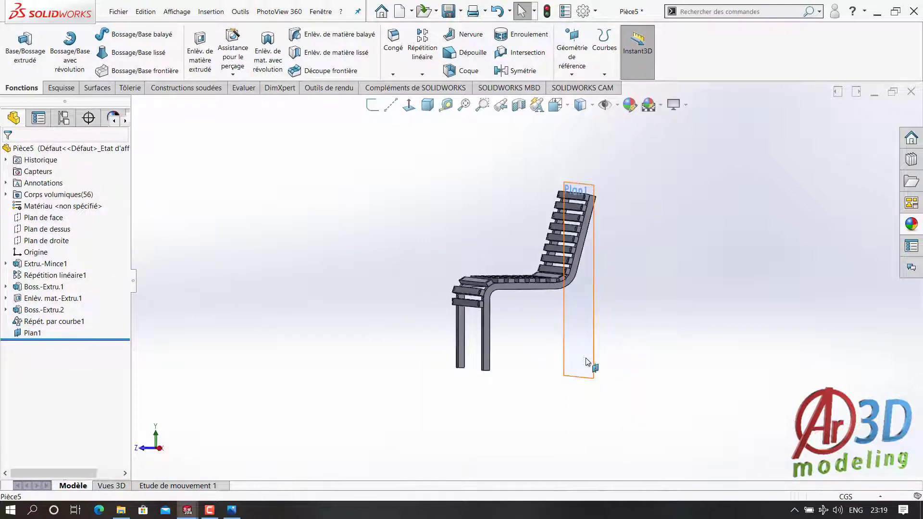
pyautogui.keyDown('ctrl'); pyautogui.moveTo(594, 361); pyautogui.dragTo(529, 373); pyautogui.keyUp('ctrl')
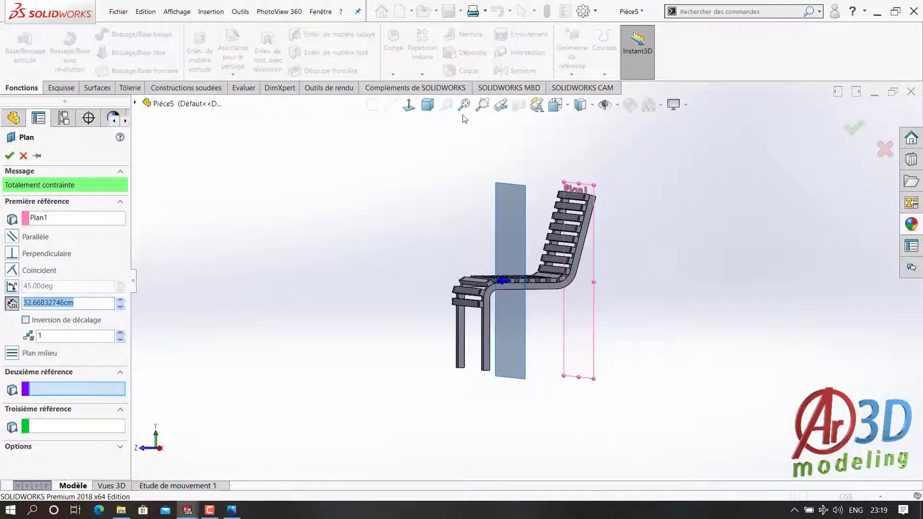
pyautogui.click(555, 105)
pyautogui.click(596, 144)
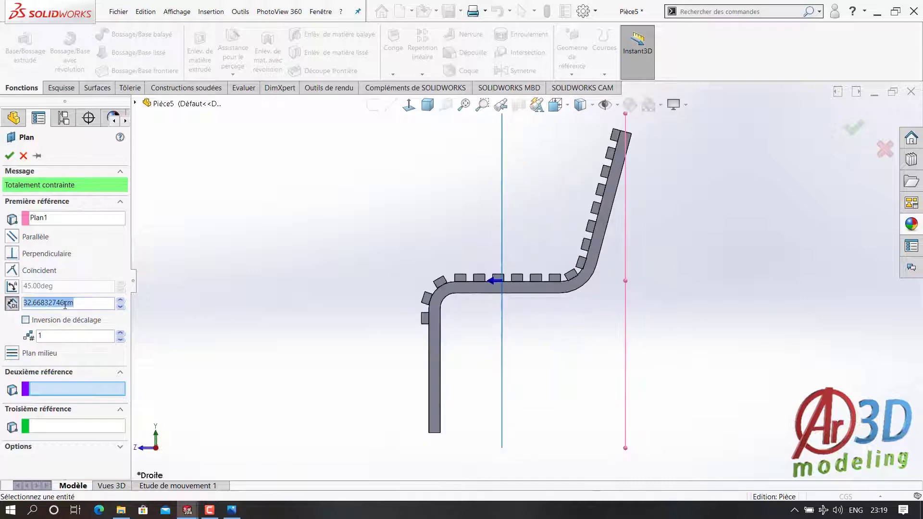
pyautogui.write('40')
pyautogui.write('45')
pyautogui.press('Return')
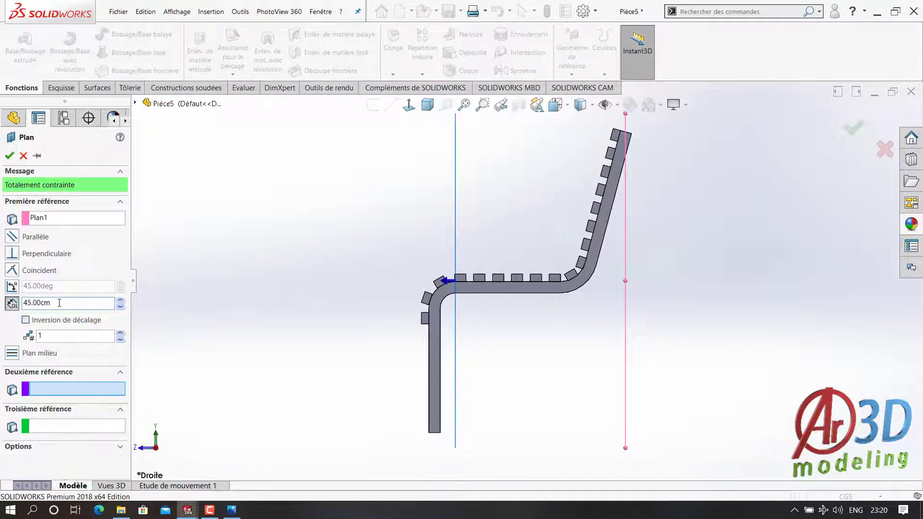
pyautogui.press('Return')
pyautogui.moveTo(679, 272); pyautogui.dragTo(539, 239, button='middle')
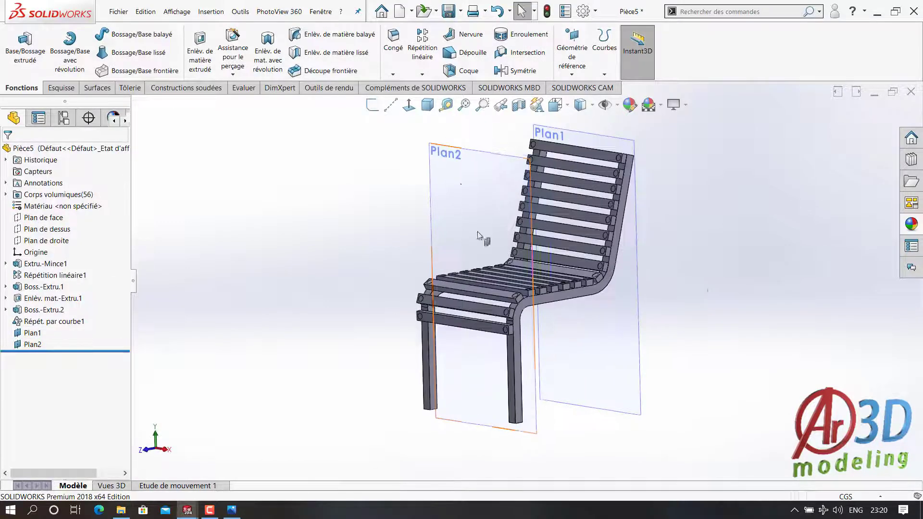
# On Plan1, sketch a horizontal centerline near the backrest top and a short vertical line.
pyautogui.rightClick(603, 140)
pyautogui.click(626, 125)
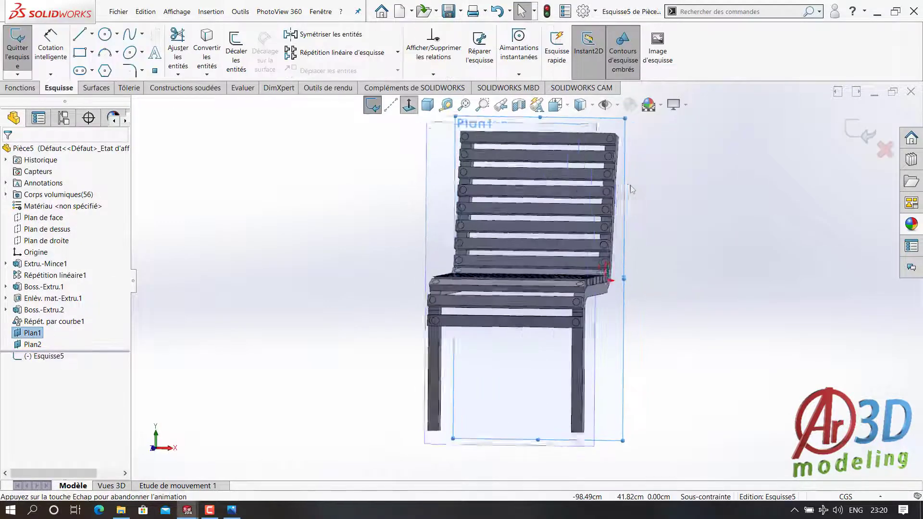
pyautogui.click(92, 33)
pyautogui.click(115, 60)
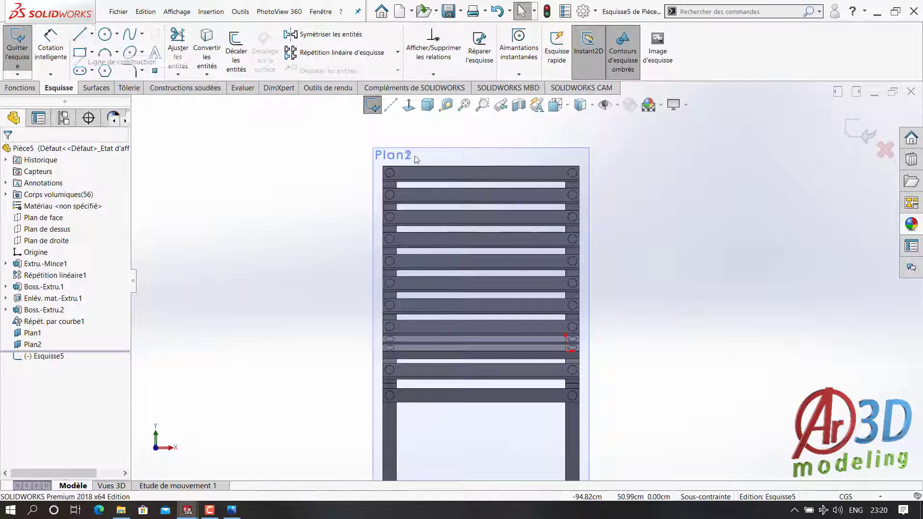
pyautogui.click(479, 184)
pyautogui.click(602, 184)
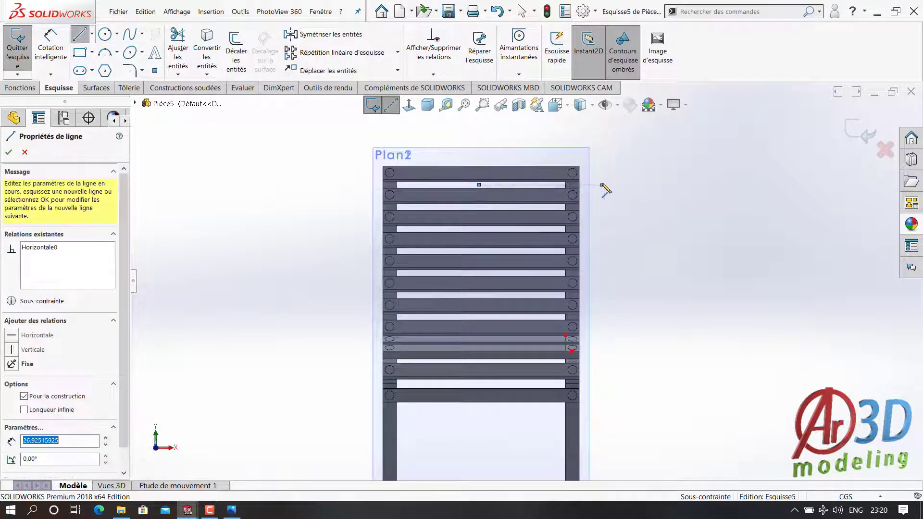
pyautogui.press('Escape')
pyautogui.scroll(-1, 457, 185)
pyautogui.press('Return')
pyautogui.click(483, 184)
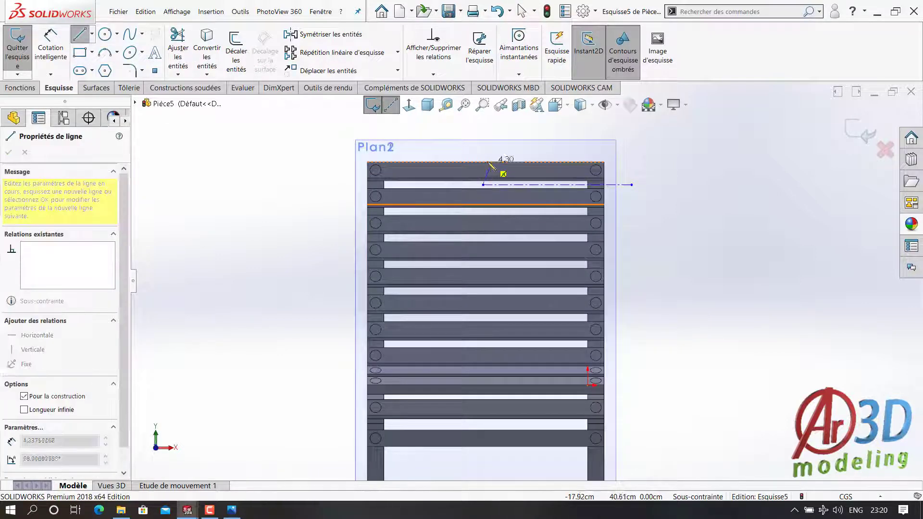
pyautogui.click(484, 163)
pyautogui.press('Escape')
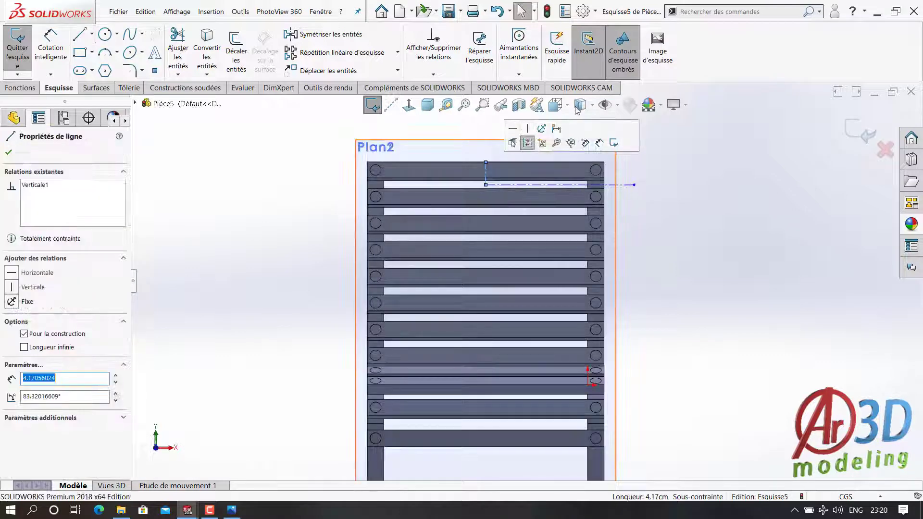
pyautogui.click(677, 198)
# Dimension the centerline to 22.5 cm.
pyautogui.press('d')
pyautogui.click(620, 185)
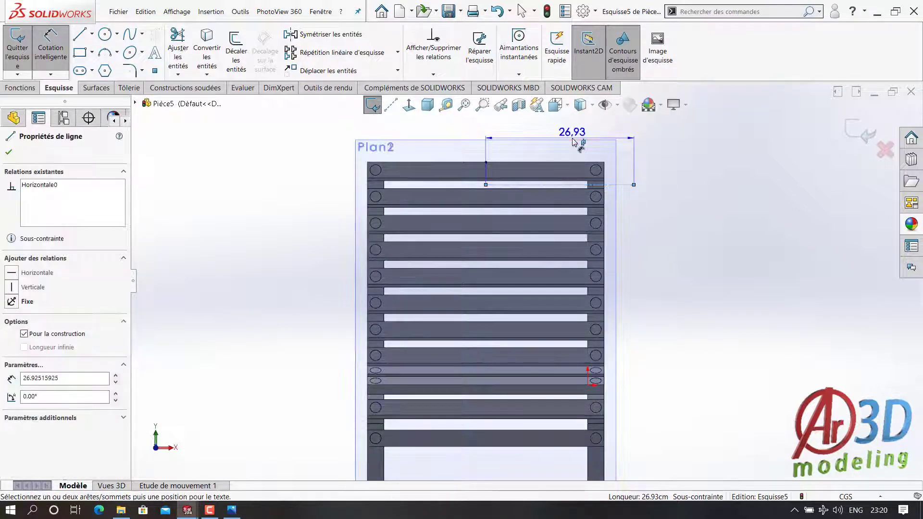
pyautogui.click(577, 136)
pyautogui.write('22.5')
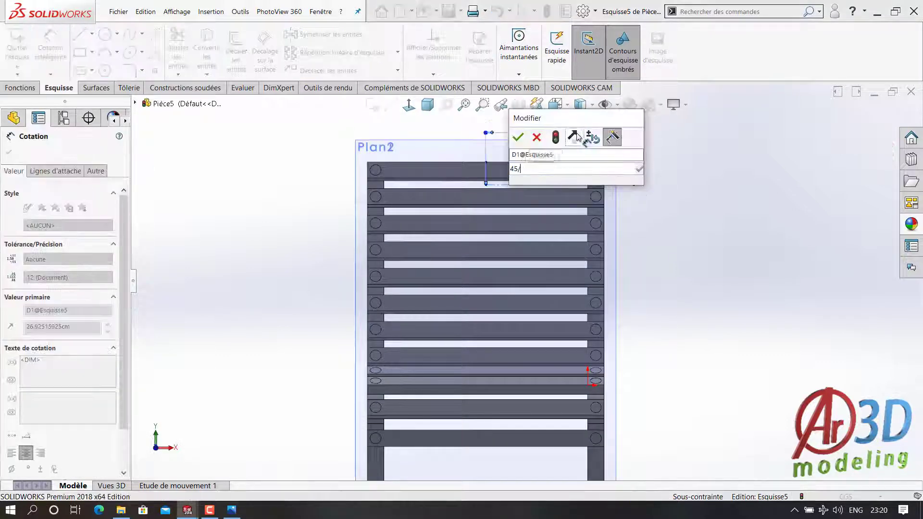
pyautogui.press('Return')
pyautogui.press('Escape')
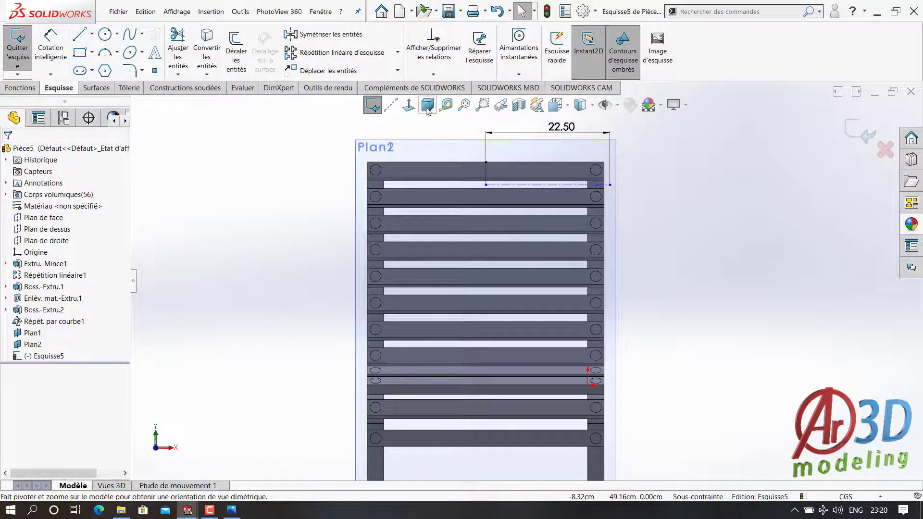
pyautogui.click(427, 105)
pyautogui.click(557, 106)
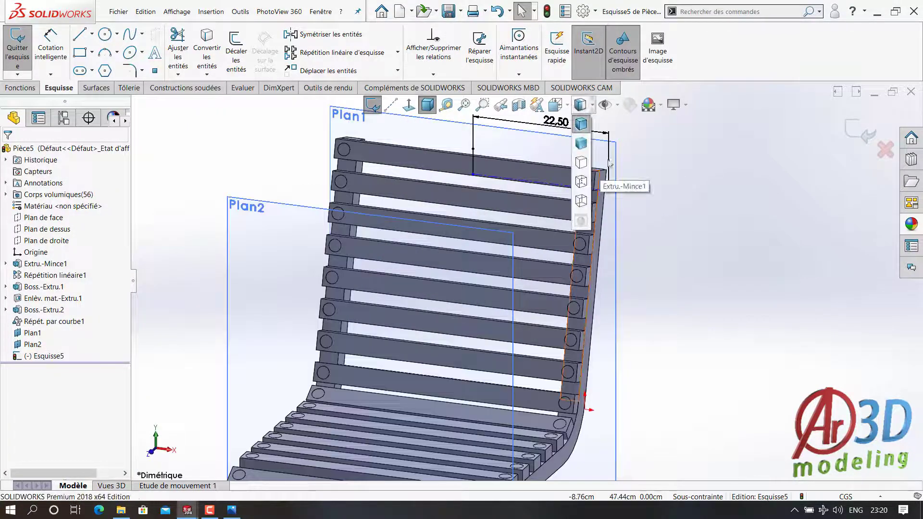
pyautogui.click(646, 218)
# Dimension the vertical line to 13 cm and exit the sketch.
pyautogui.click(606, 164)
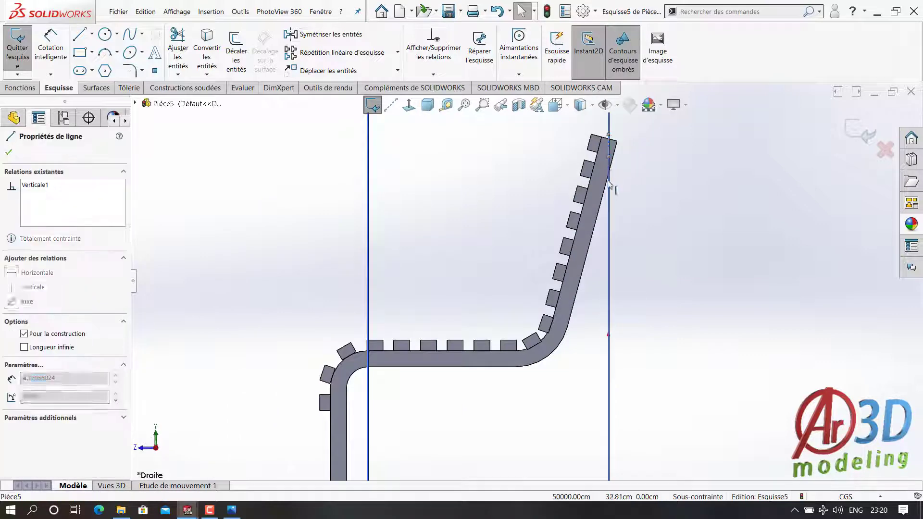
pyautogui.moveTo(609, 144); pyautogui.dragTo(618, 132, button='right')
pyautogui.click(608, 144)
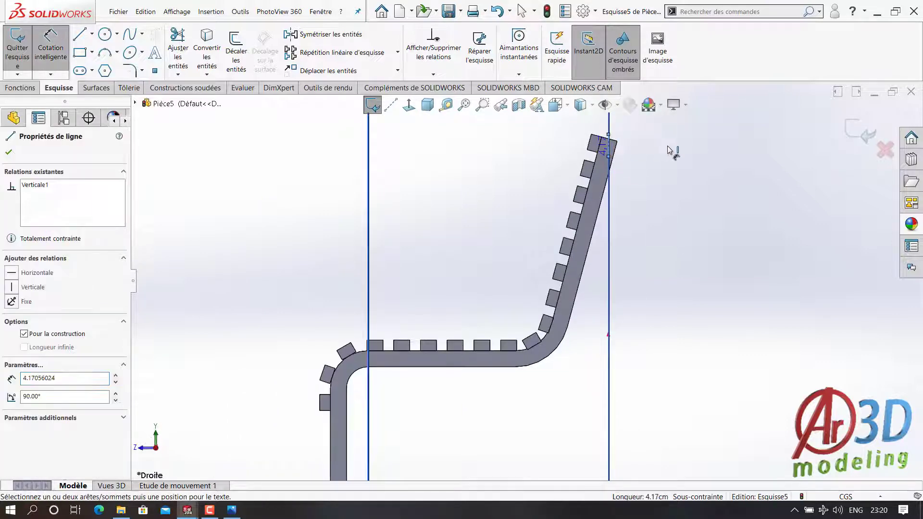
pyautogui.press('Escape')
pyautogui.moveTo(656, 148); pyautogui.dragTo(574, 146, button='middle')
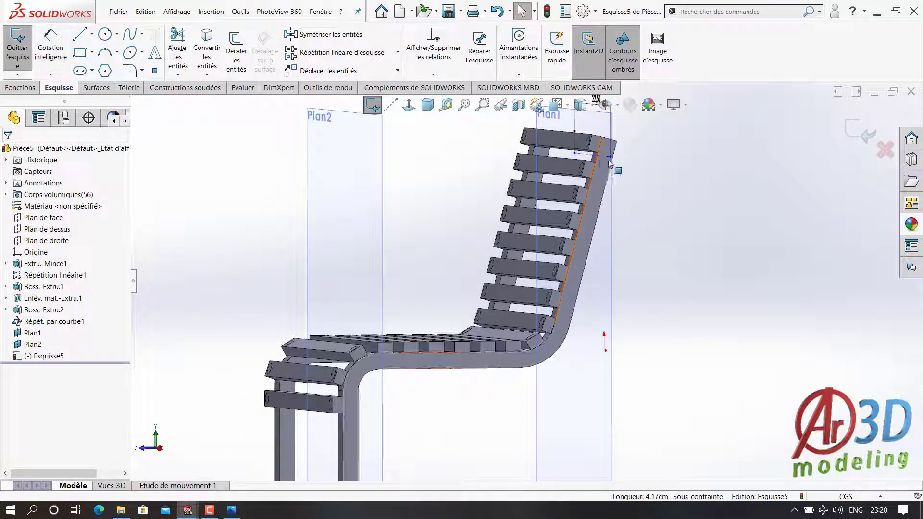
pyautogui.moveTo(609, 163); pyautogui.dragTo(609, 207)
pyautogui.moveTo(610, 202); pyautogui.dragTo(589, 182, button='middle')
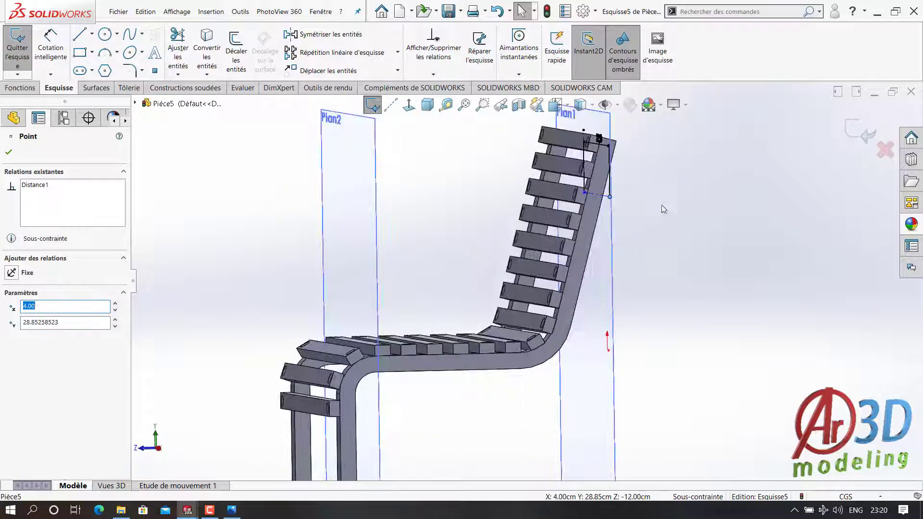
pyautogui.moveTo(585, 192); pyautogui.dragTo(585, 169, button='right')
pyautogui.click(586, 159)
pyautogui.click(639, 158)
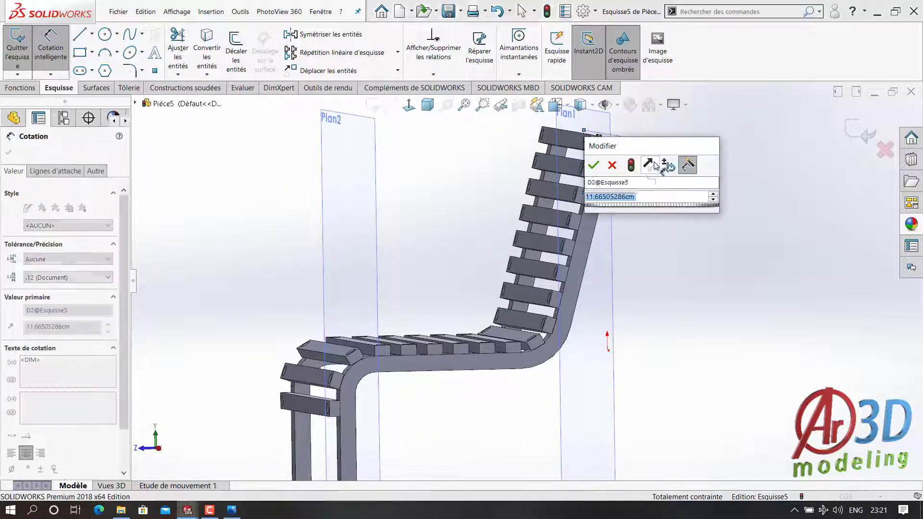
pyautogui.press('Return')
pyautogui.press('Escape')
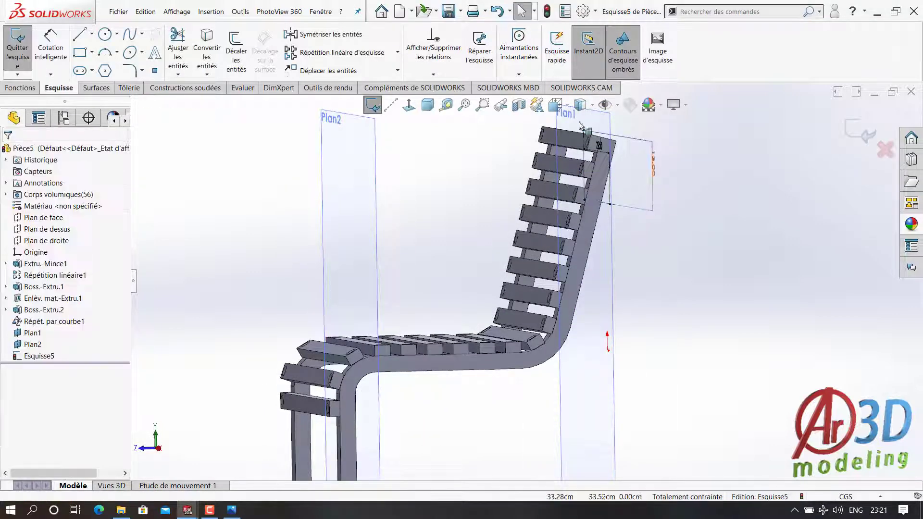
pyautogui.hotkey('ctrl', '1')
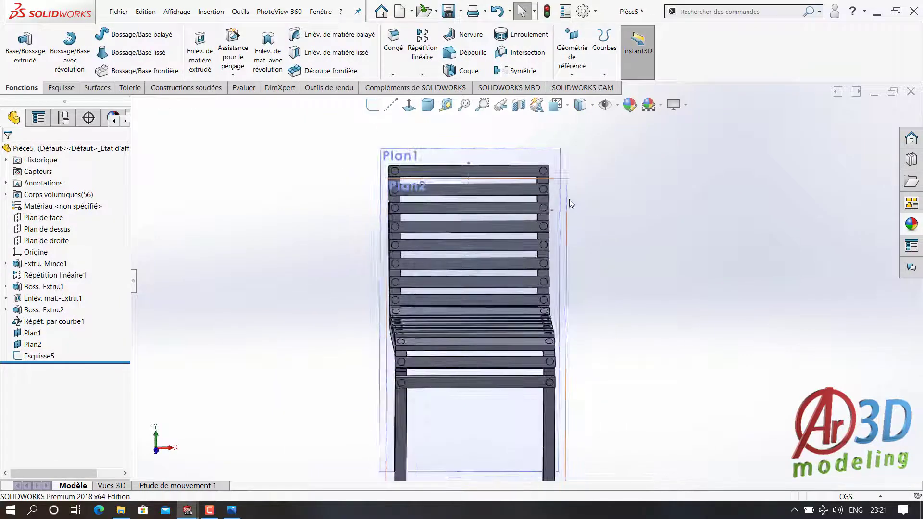
# On Plan2, sketch a horizontal construction line across the seat.
pyautogui.rightClick(568, 194)
pyautogui.click(589, 181)
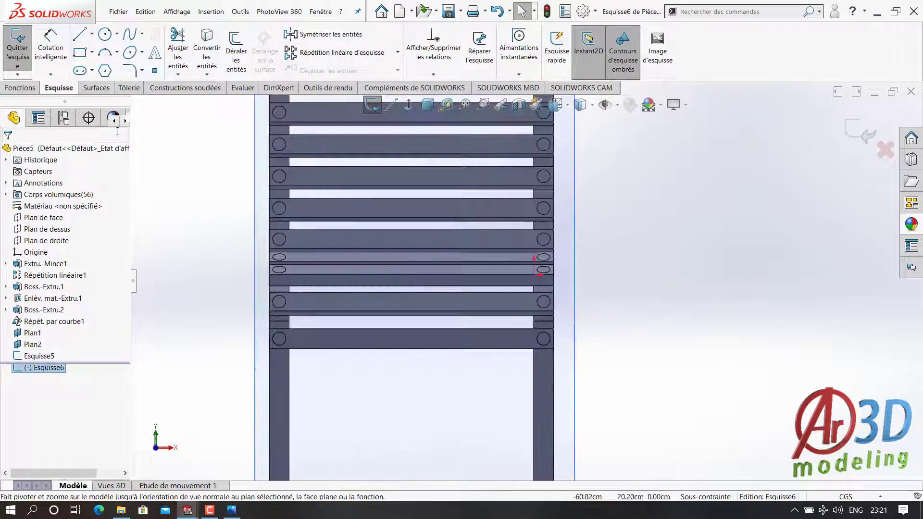
pyautogui.moveTo(420, 289); pyautogui.dragTo(569, 289)
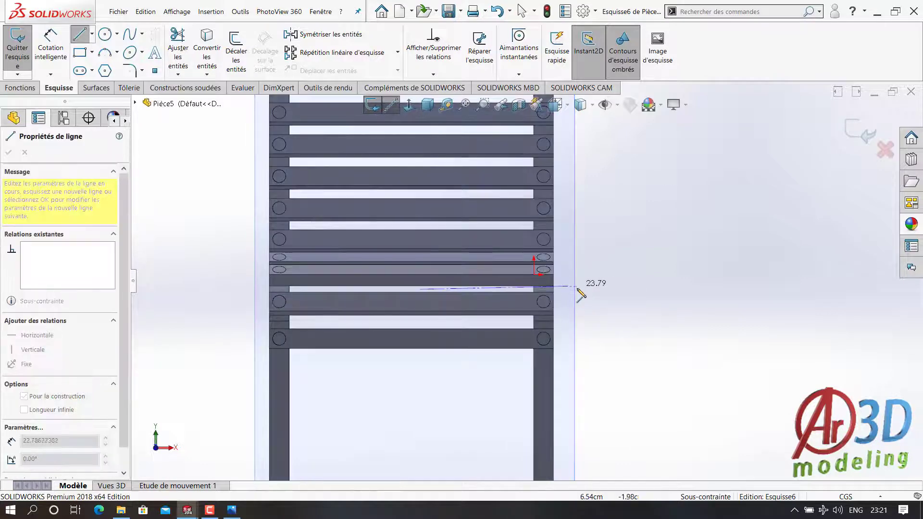
pyautogui.press('Escape')
pyautogui.press('l')
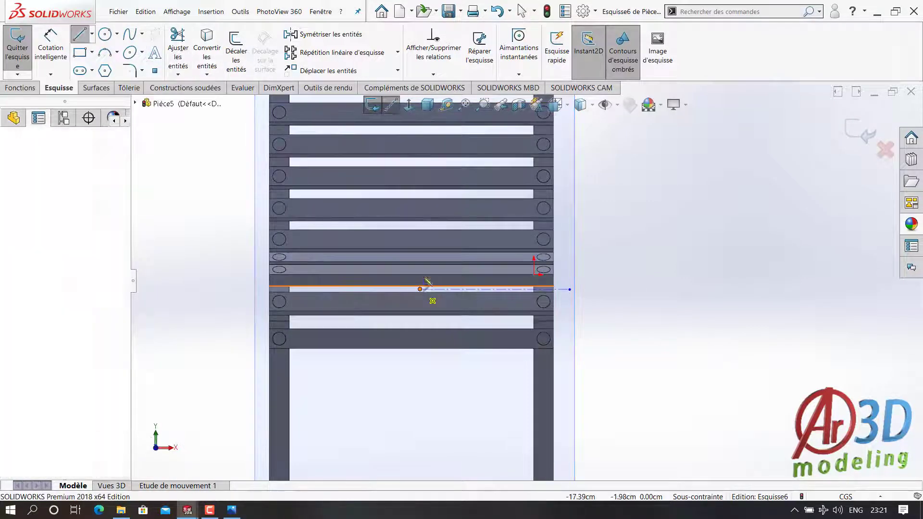
pyautogui.click(411, 275)
pyautogui.click(561, 291)
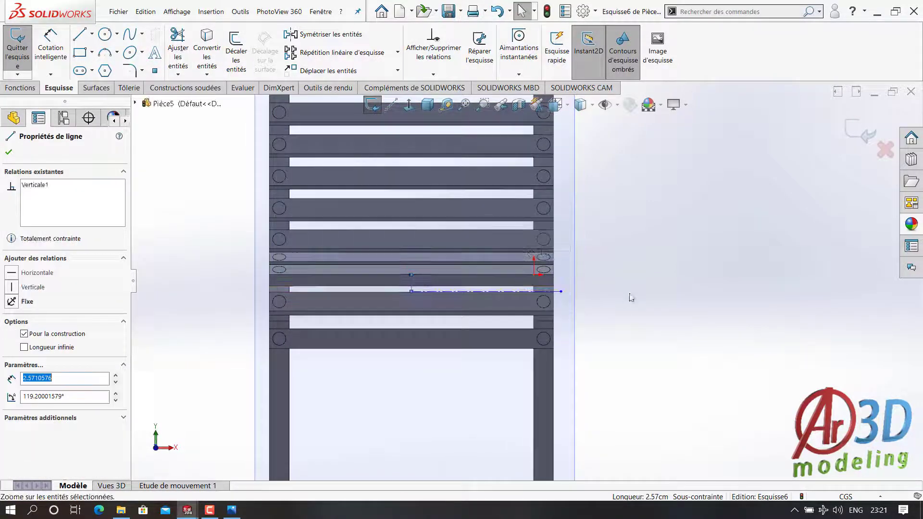
# Dimension the horizontal line to 22.5 cm.
pyautogui.press('d')
pyautogui.click(511, 291)
pyautogui.click(490, 323)
pyautogui.write('22,5')
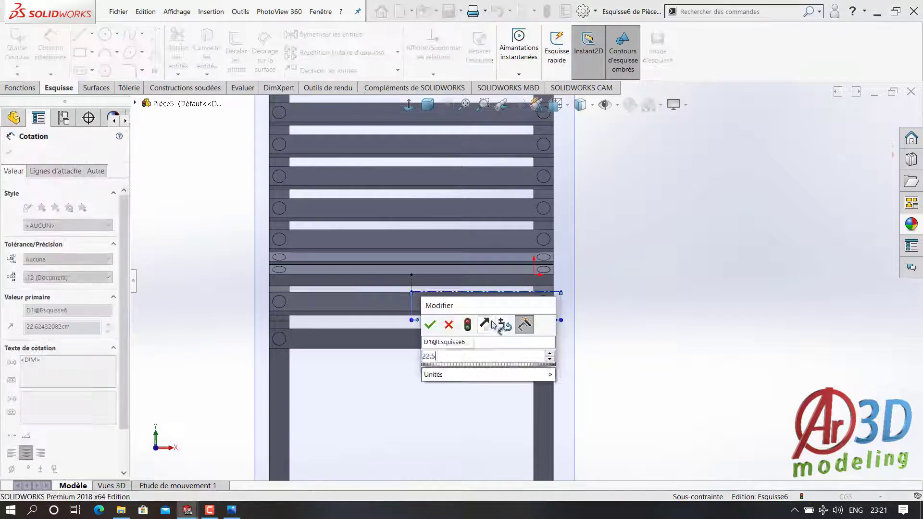
pyautogui.press('Return')
pyautogui.moveTo(655, 344); pyautogui.dragTo(609, 350, button='middle')
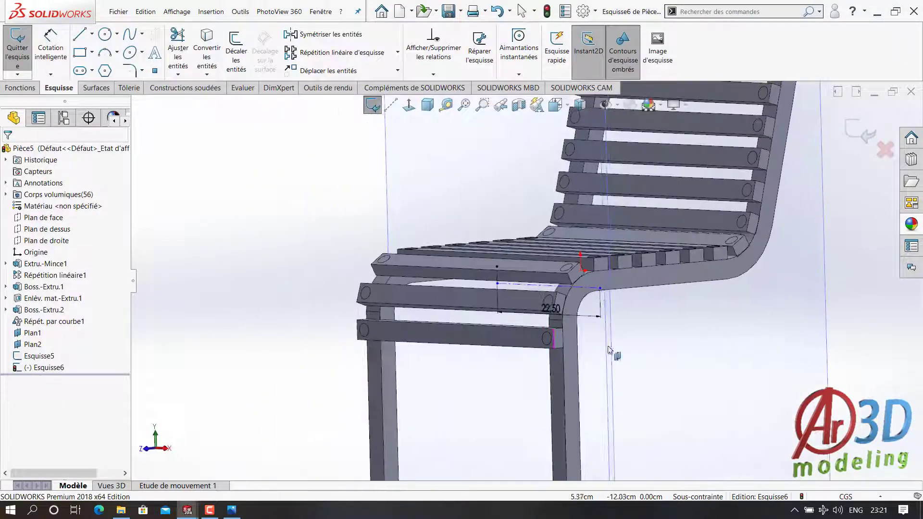
pyautogui.click(599, 288)
pyautogui.moveTo(601, 298); pyautogui.dragTo(443, 109, button='middle')
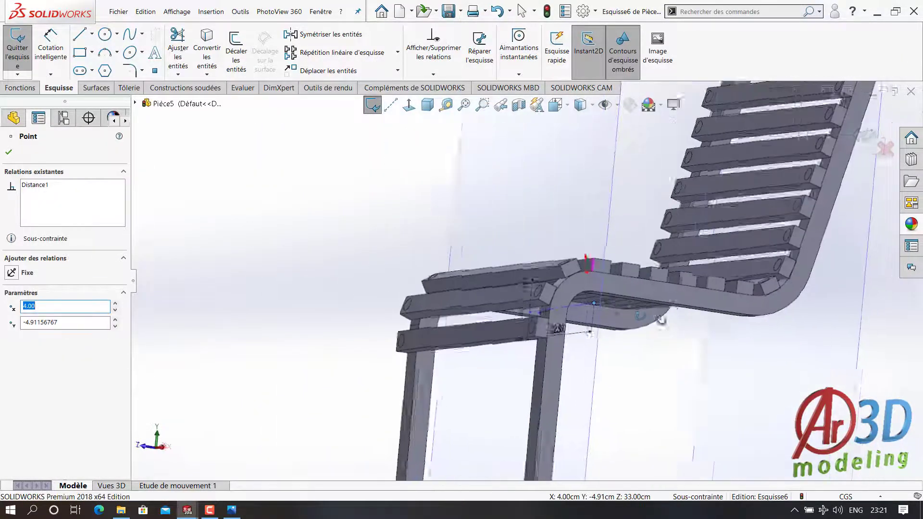
pyautogui.click(408, 105)
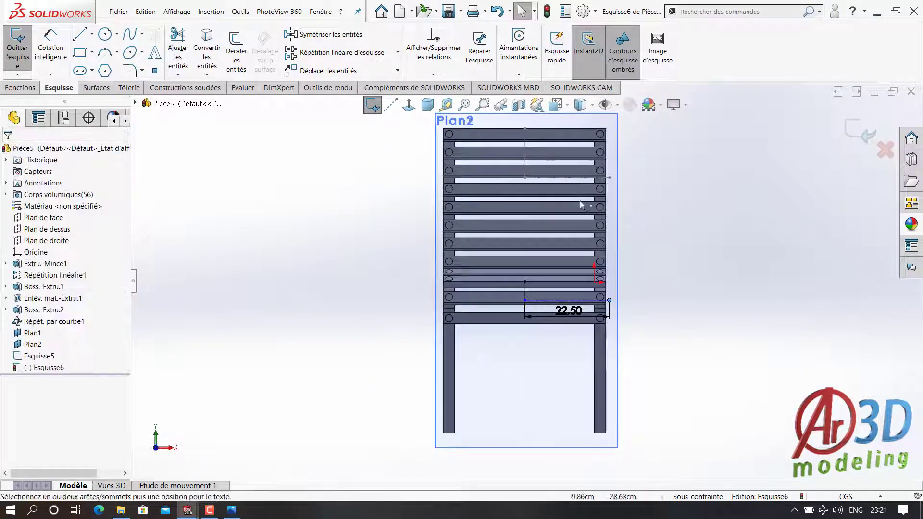
# Dimension the vertical line to 4.50 cm and exit the sketch.
pyautogui.click(51, 49)
pyautogui.click(524, 291)
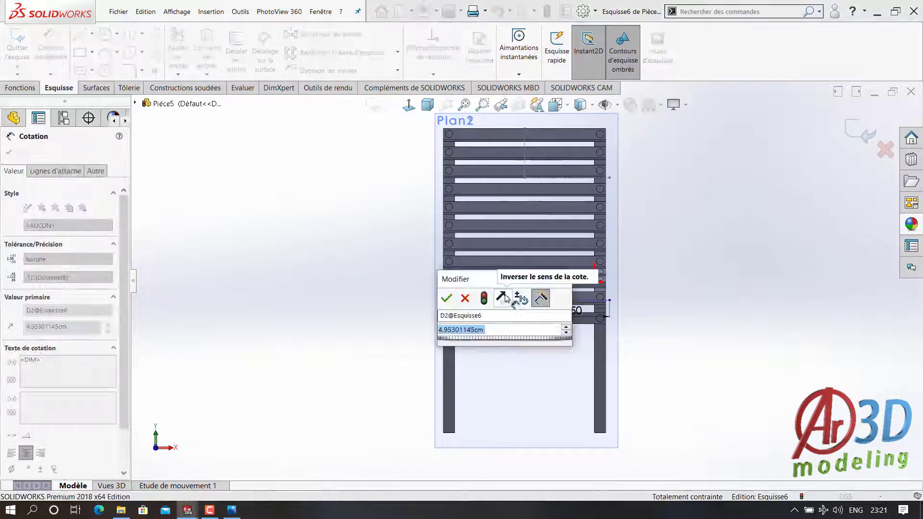
pyautogui.press('Return')
pyautogui.press('Escape')
pyautogui.moveTo(481, 276)
pyautogui.mouseDown(button='middle')
pyautogui.moveTo(662, 313)
pyautogui.moveTo(478, 295)
pyautogui.mouseUp(button='middle')
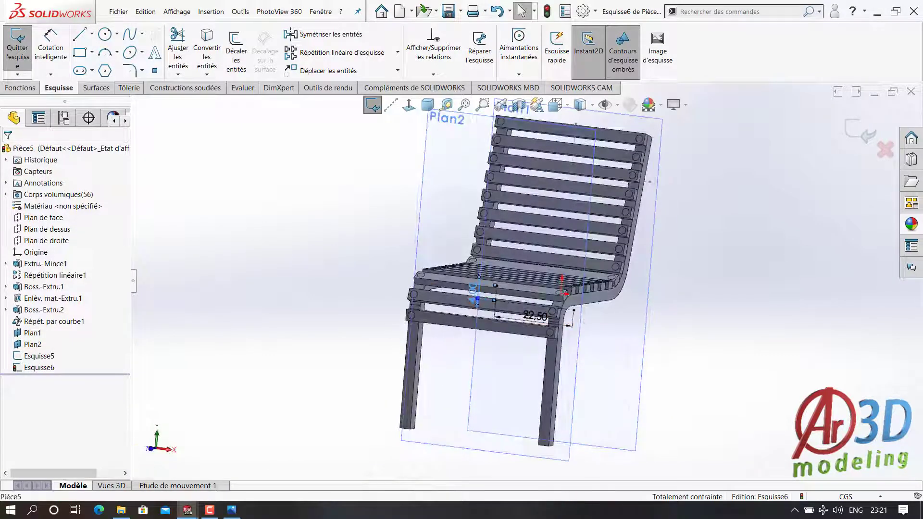
pyautogui.doubleClick(473, 290)
pyautogui.press('Return')
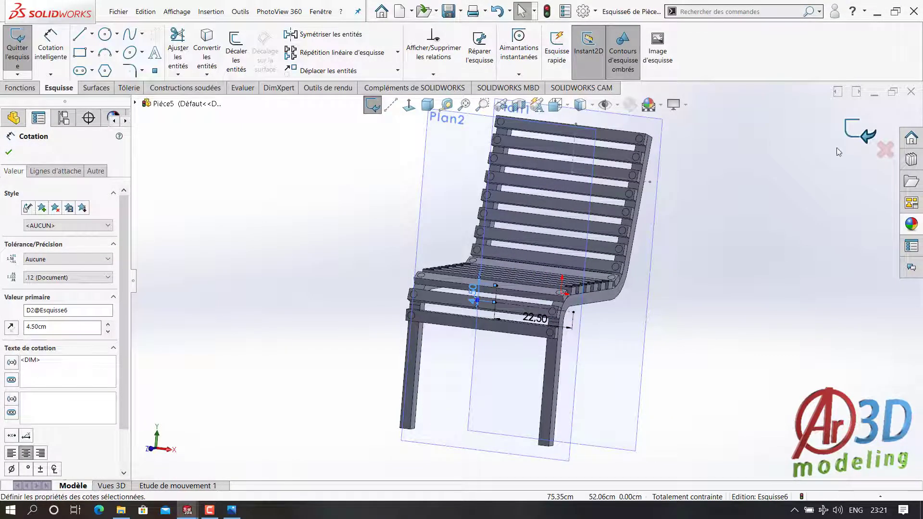
pyautogui.click(857, 133)
# Create reference plane Plan3 offset from the right plane.
pyautogui.click(66, 240)
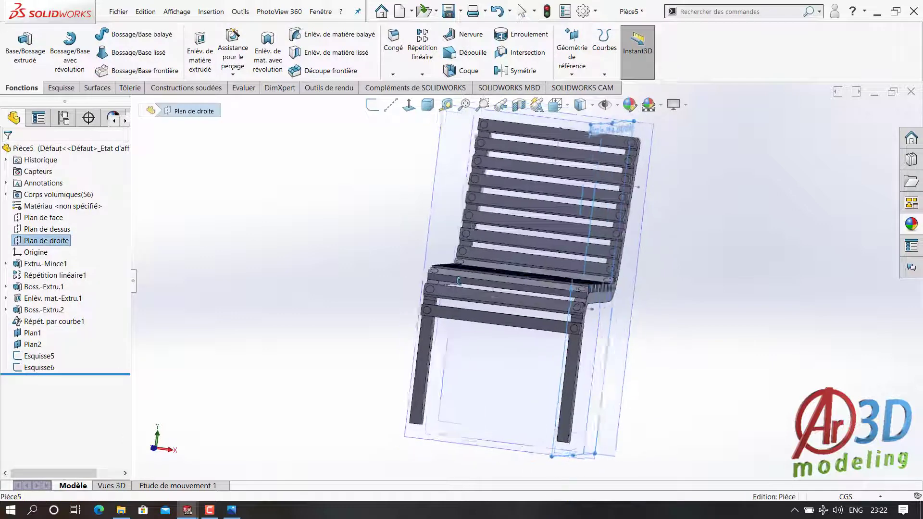
pyautogui.moveTo(548, 163); pyautogui.dragTo(565, 154, button='middle')
pyautogui.keyDown('ctrl'); pyautogui.moveTo(615, 152); pyautogui.dragTo(650, 184); pyautogui.keyUp('ctrl')
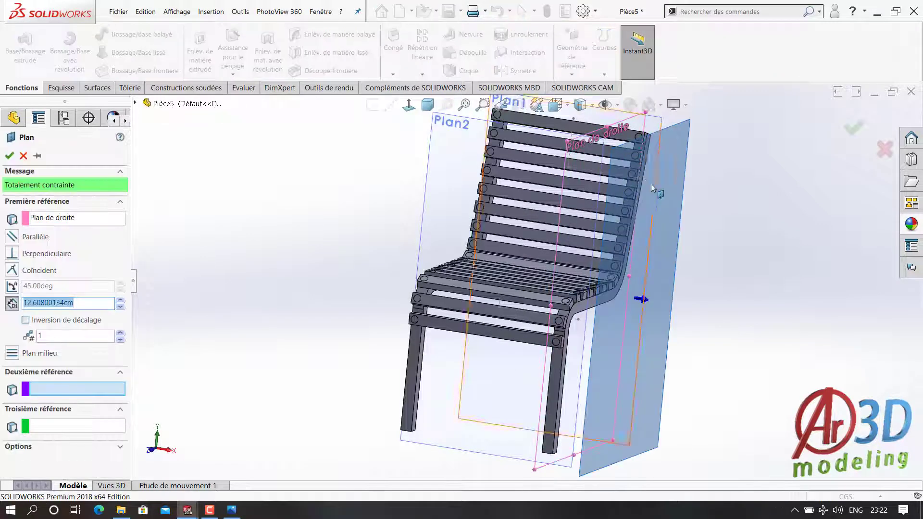
pyautogui.click(648, 180)
pyautogui.click(854, 127)
# Sketch a single line on Plan3 as Esquisse7.
pyautogui.rightClick(626, 128)
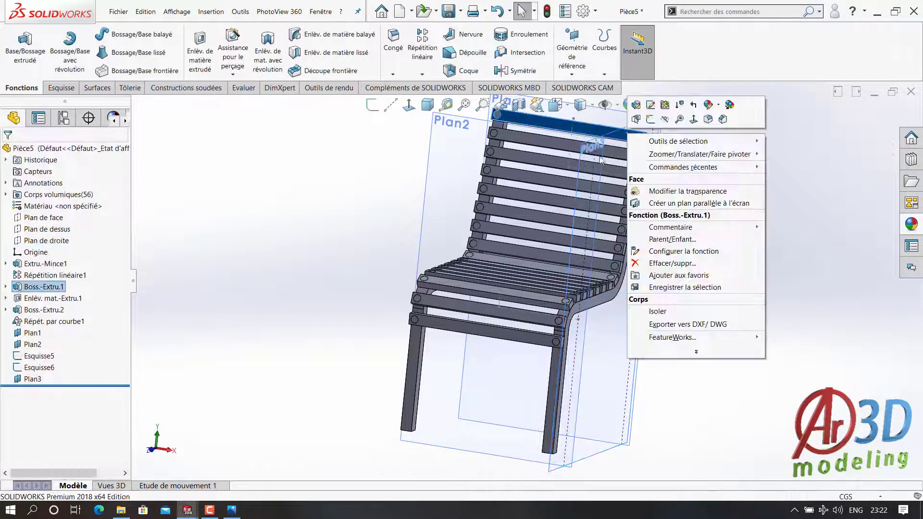
pyautogui.rightClick(608, 407)
pyautogui.click(629, 354)
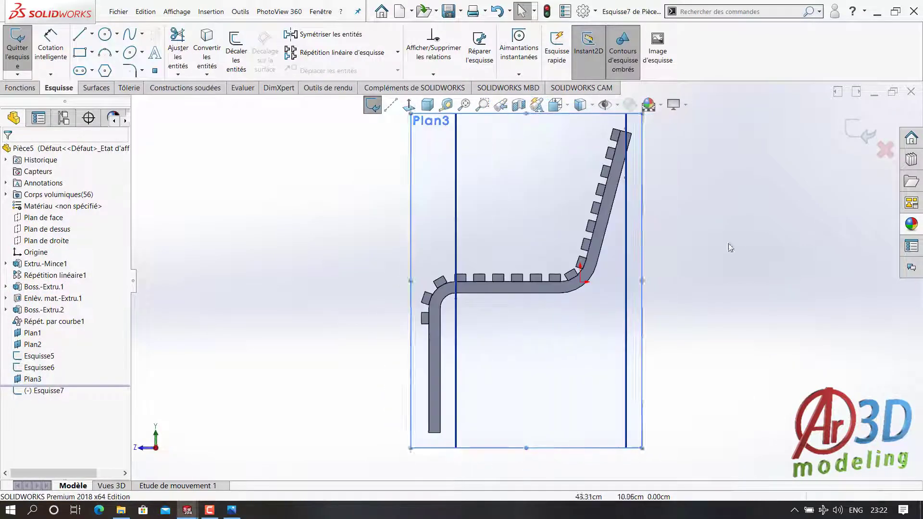
pyautogui.press('l')
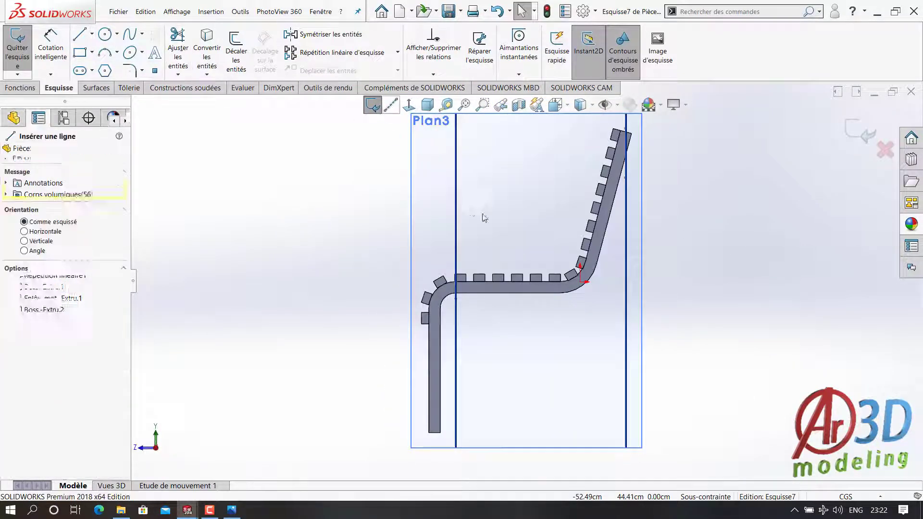
pyautogui.hotkey('ctrl', '7')
pyautogui.click(655, 193)
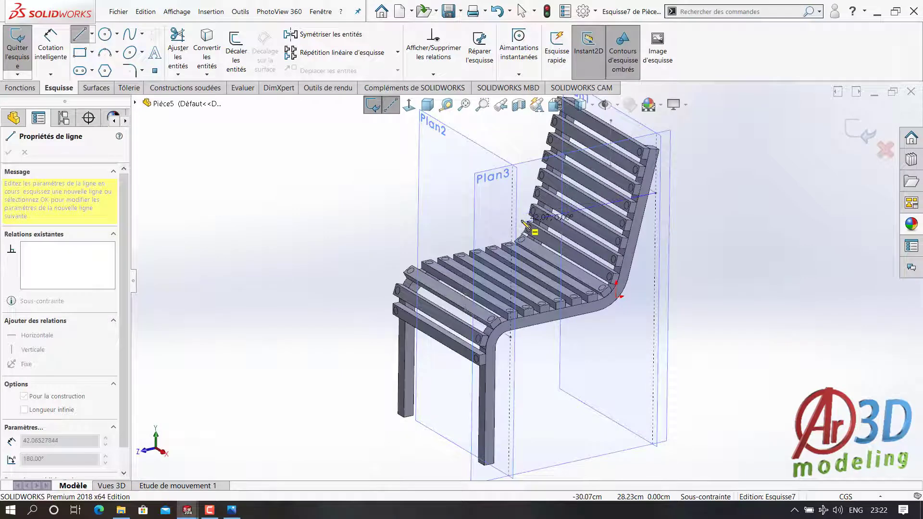
pyautogui.click(520, 239)
pyautogui.press('Escape')
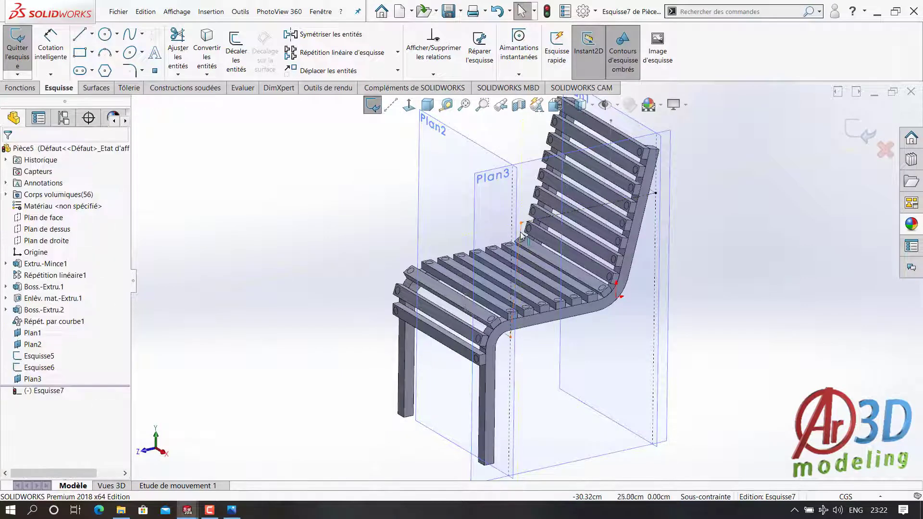
pyautogui.click(558, 211)
pyautogui.moveTo(558, 211); pyautogui.dragTo(756, 274, button='middle')
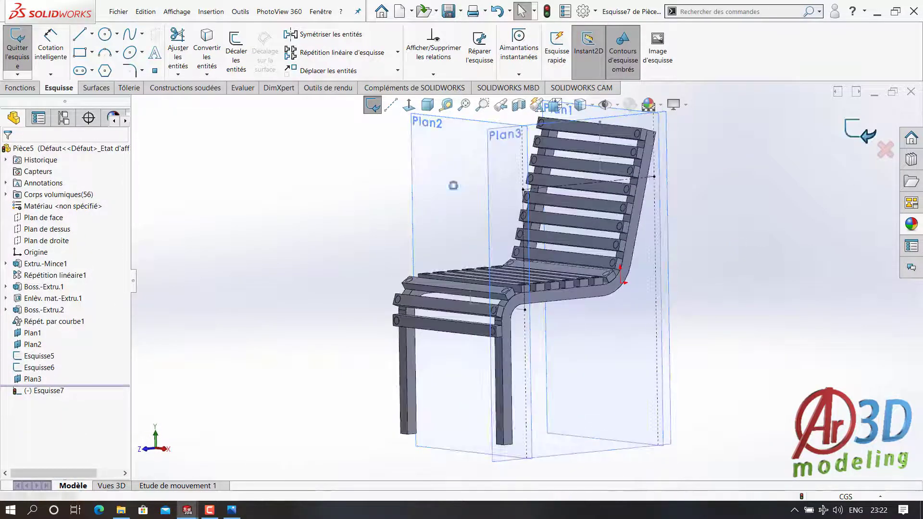
# Hide Plan3 and the other reference plane, returning to an isometric view.
pyautogui.rightClick(449, 117)
pyautogui.scroll(2, 523, 281)
pyautogui.rightClick(588, 299)
pyautogui.click(625, 321)
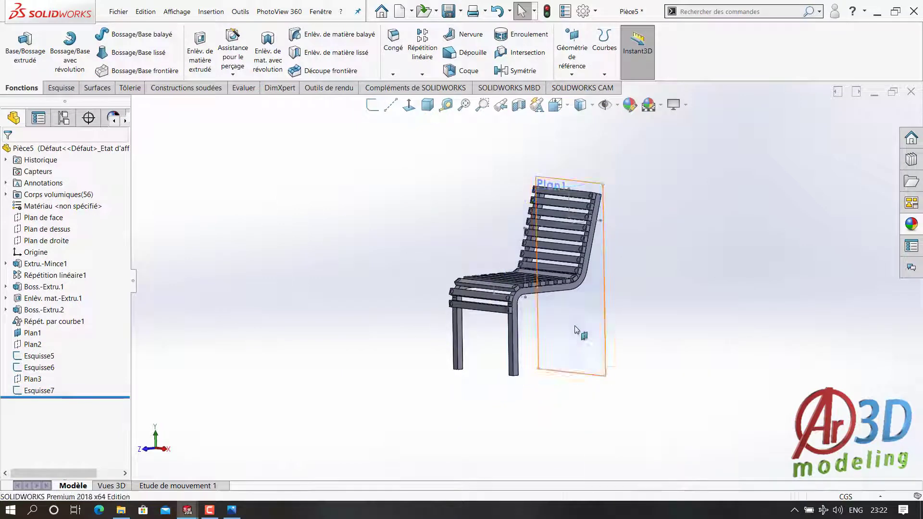
pyautogui.rightClick(579, 290)
pyautogui.click(616, 311)
pyautogui.click(427, 104)
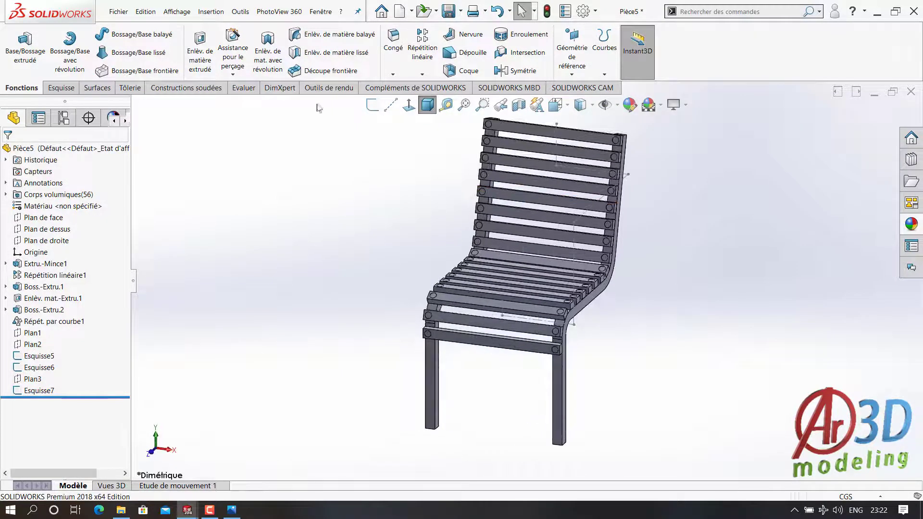
# Draw a trial line from the backrest toward the seat and check an endpoint's coordinates.
pyautogui.click(61, 88)
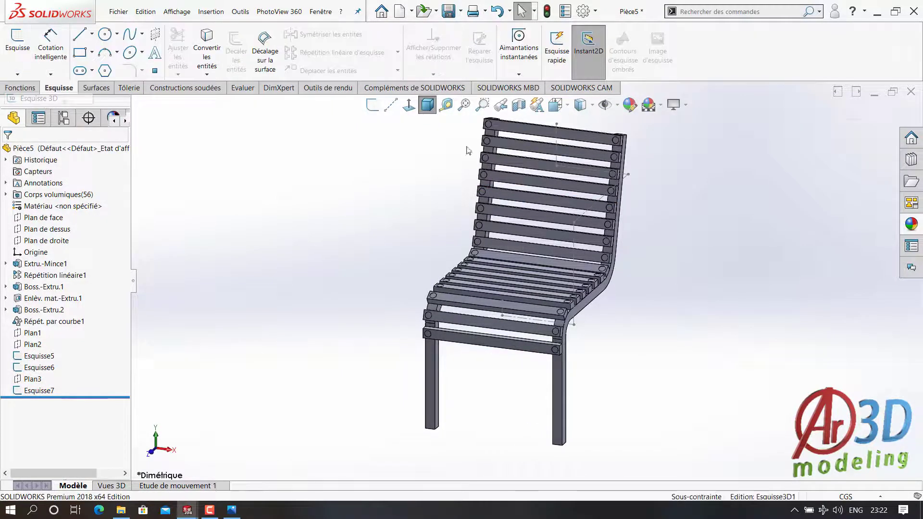
pyautogui.click(556, 165)
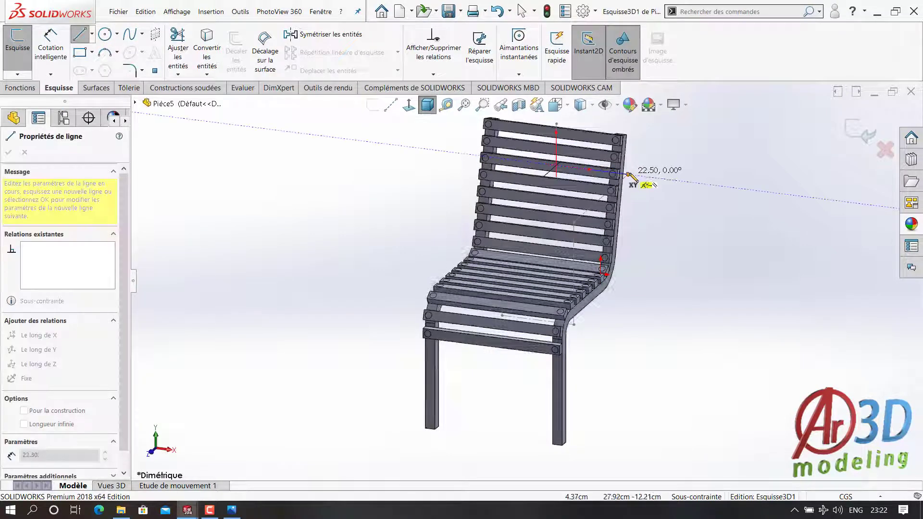
pyautogui.click(628, 174)
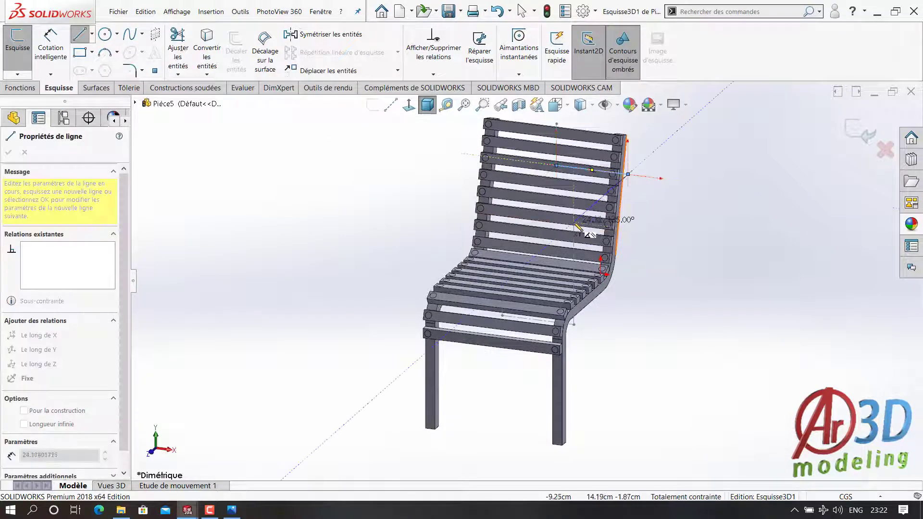
pyautogui.click(503, 316)
pyautogui.press('Escape')
pyautogui.click(573, 324)
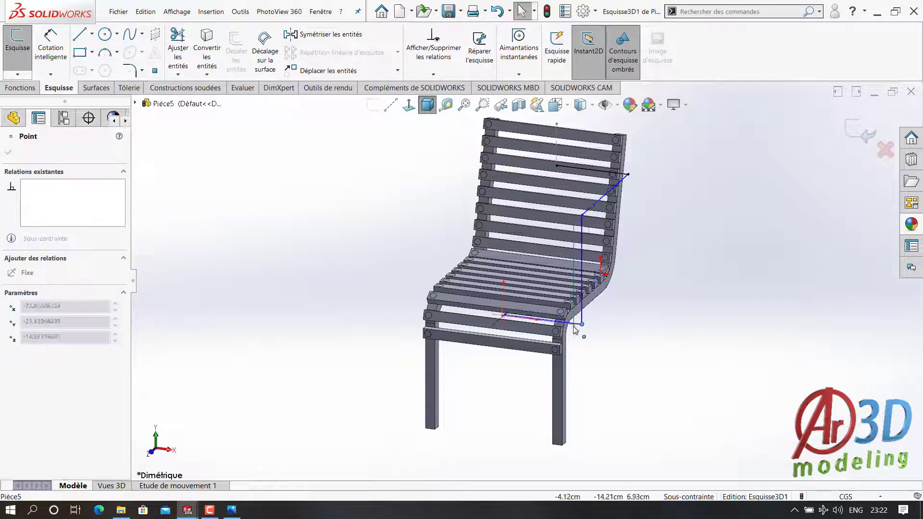
pyautogui.moveTo(587, 333)
pyautogui.mouseDown(button='middle')
pyautogui.moveTo(626, 234)
pyautogui.moveTo(649, 284)
pyautogui.moveTo(636, 268)
pyautogui.moveTo(584, 274)
pyautogui.mouseUp(button='middle')
pyautogui.click(625, 217)
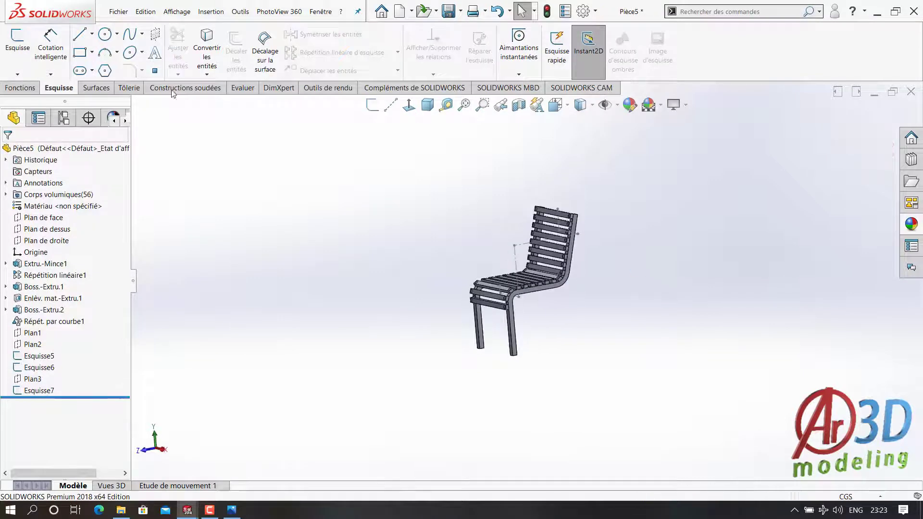
# Start a new 3D sketch and draw the armrest path points across the chair.
pyautogui.click(17, 74)
pyautogui.click(24, 95)
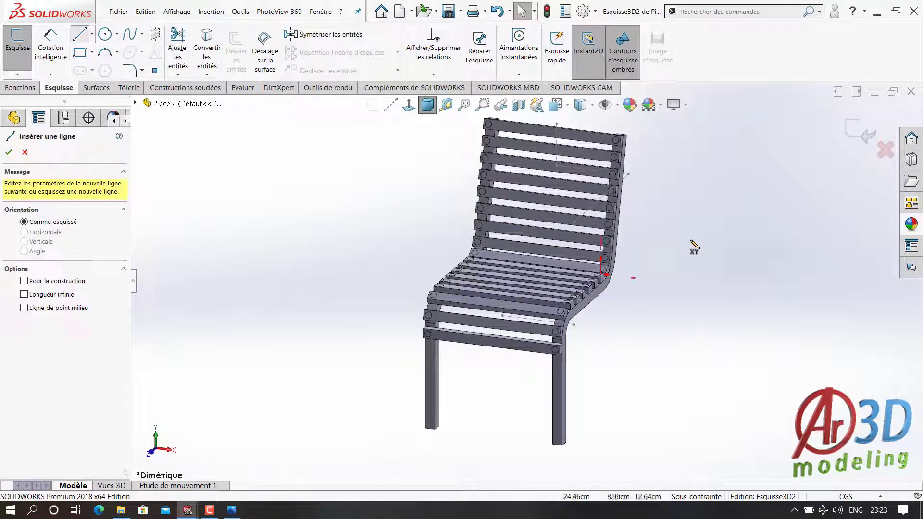
pyautogui.moveTo(694, 247)
pyautogui.mouseDown(button='middle')
pyautogui.moveTo(596, 188)
pyautogui.moveTo(622, 242)
pyautogui.moveTo(590, 192)
pyautogui.moveTo(387, 238)
pyautogui.moveTo(460, 186)
pyautogui.mouseUp(button='middle')
pyautogui.click(585, 188)
pyautogui.click(460, 186)
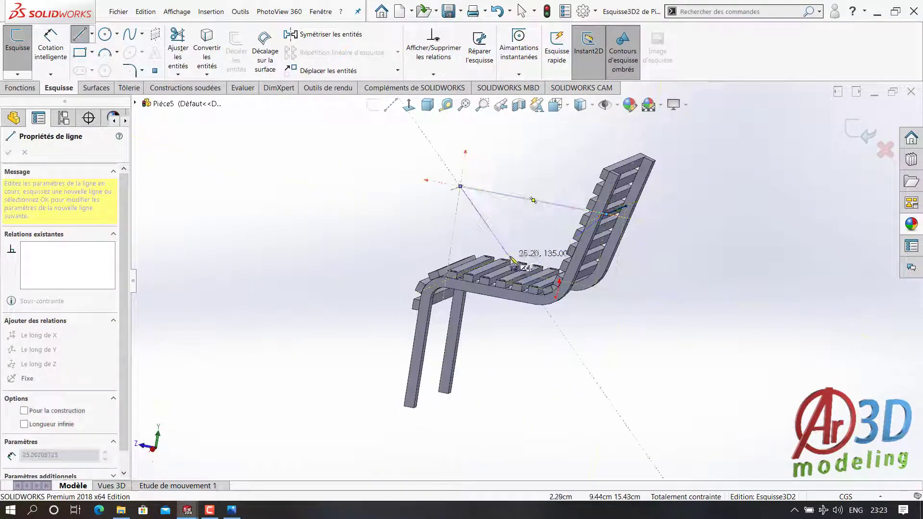
pyautogui.moveTo(511, 258); pyautogui.dragTo(412, 216, button='middle')
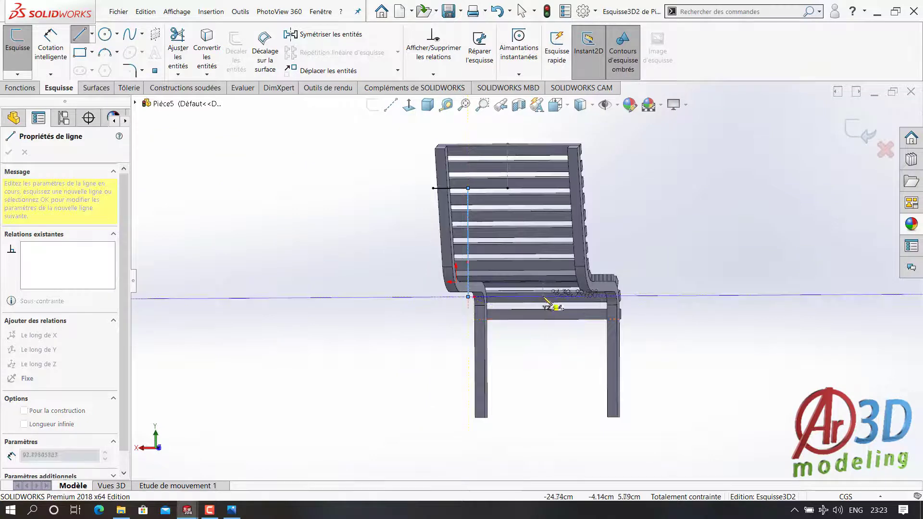
pyautogui.moveTo(548, 301)
pyautogui.mouseDown(button='middle')
pyautogui.moveTo(568, 291)
pyautogui.moveTo(597, 299)
pyautogui.mouseUp(button='middle')
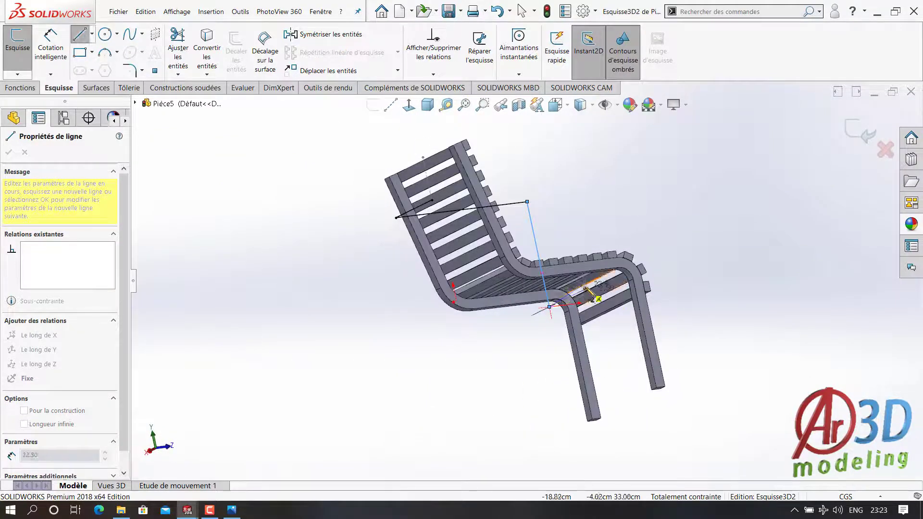
pyautogui.moveTo(686, 298); pyautogui.dragTo(560, 362, button='middle')
pyautogui.press('Escape')
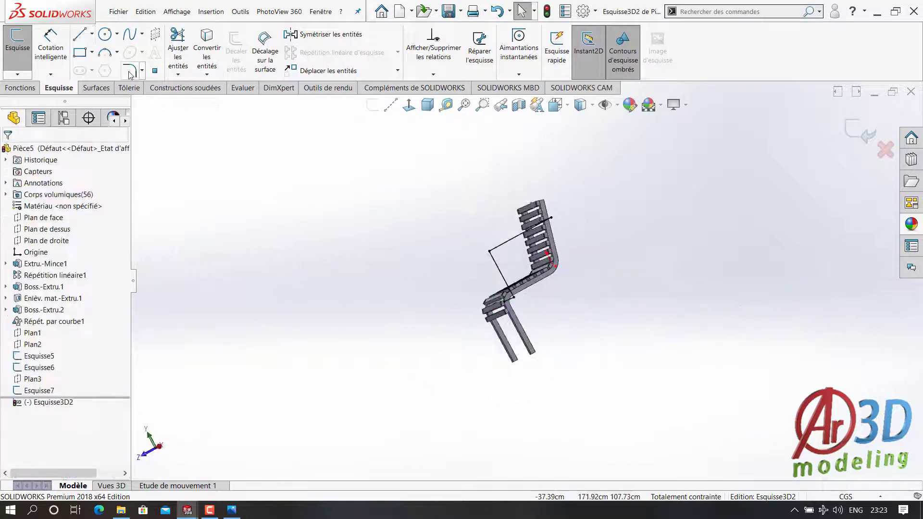
# Round the path's upper corner with a 7 cm sketch fillet, then start a sweep.
pyautogui.click(129, 72)
pyautogui.click(601, 217)
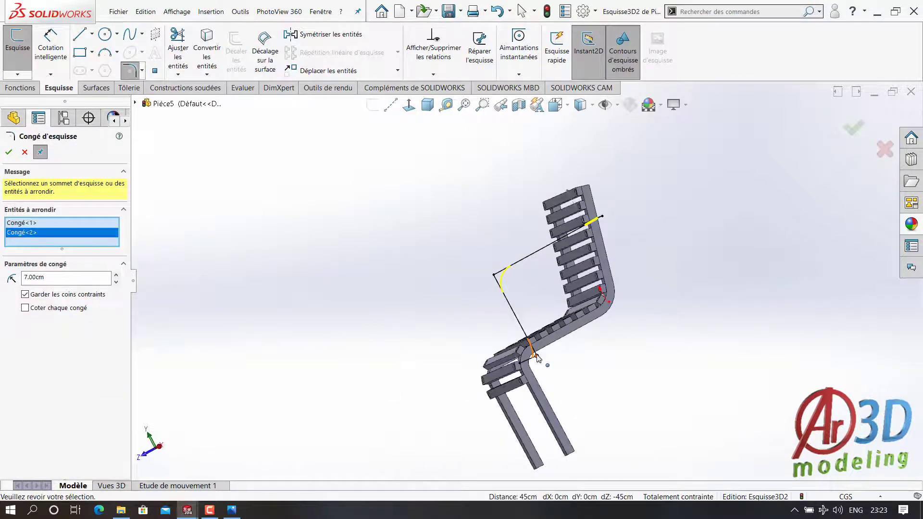
pyautogui.press('Return')
pyautogui.moveTo(537, 358); pyautogui.dragTo(770, 223, button='middle')
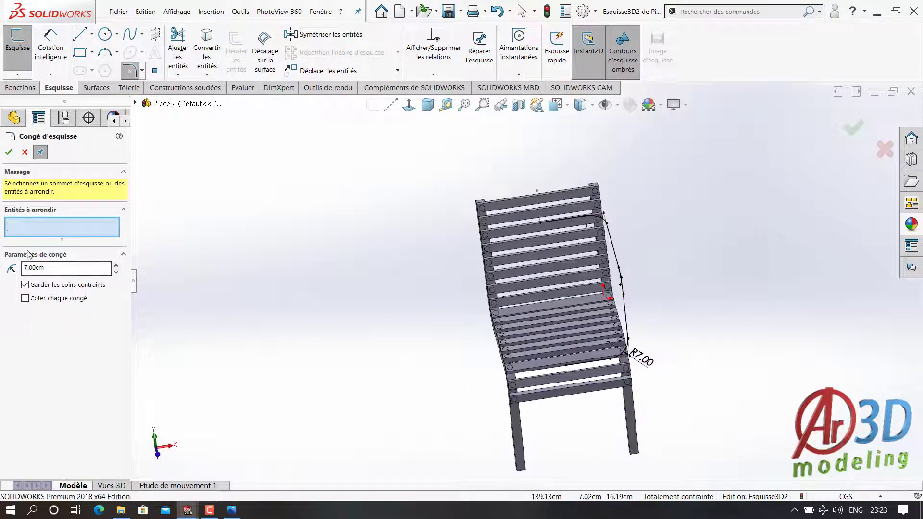
pyautogui.click(8, 152)
pyautogui.click(20, 88)
pyautogui.click(136, 34)
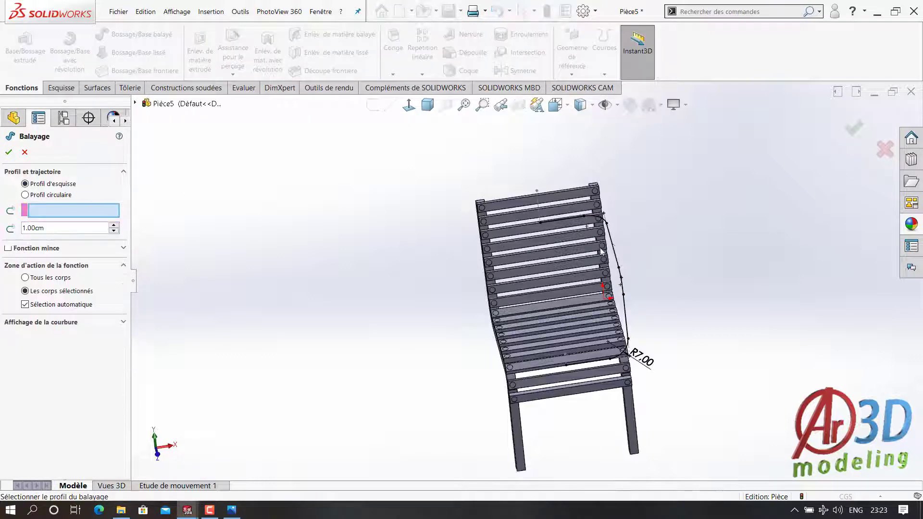
# Sweep a 2.50 cm circular profile along Esquisse3D2 to form the Balayage1 armrest tube.
pyautogui.click(618, 264)
pyautogui.moveTo(618, 265); pyautogui.dragTo(603, 278, button='middle')
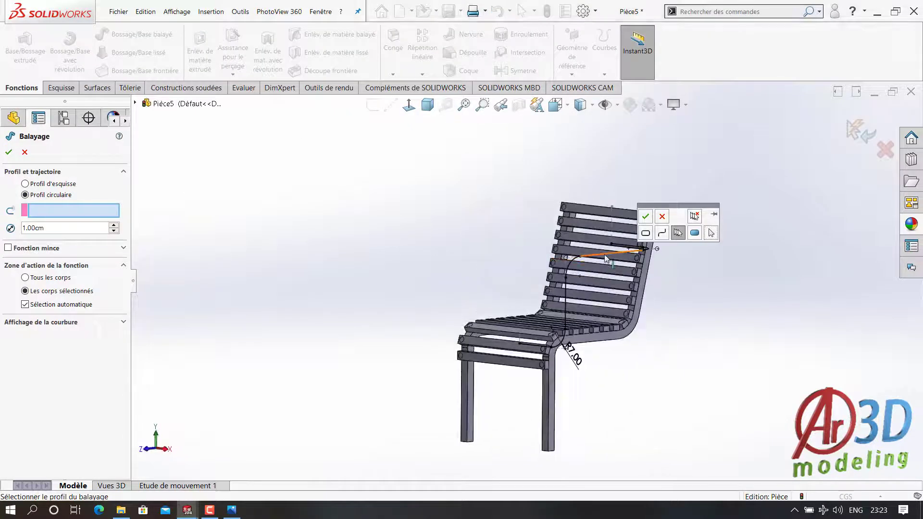
pyautogui.click(663, 212)
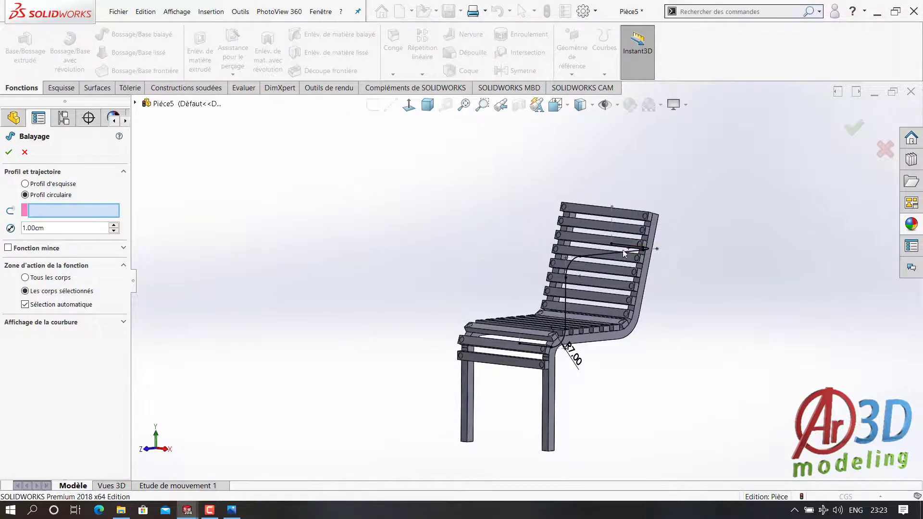
pyautogui.click(568, 269)
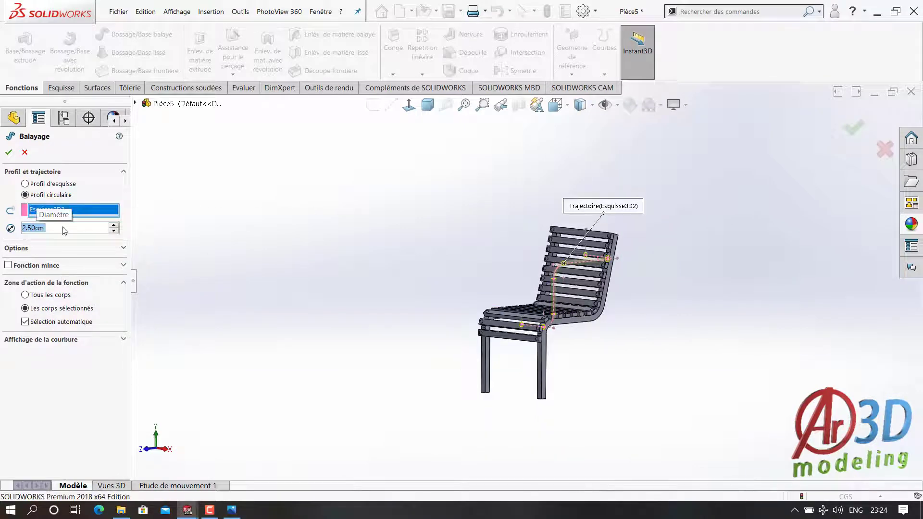
pyautogui.press('Return')
pyautogui.moveTo(255, 243); pyautogui.dragTo(337, 216, button='middle')
pyautogui.scroll(-5, 506, 89)
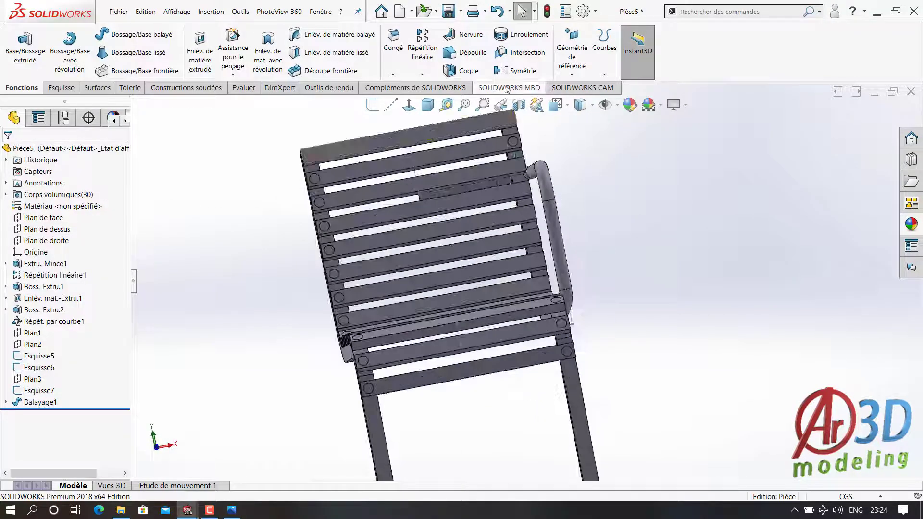
pyautogui.click(416, 110)
pyautogui.moveTo(560, 342); pyautogui.dragTo(519, 231, button='middle')
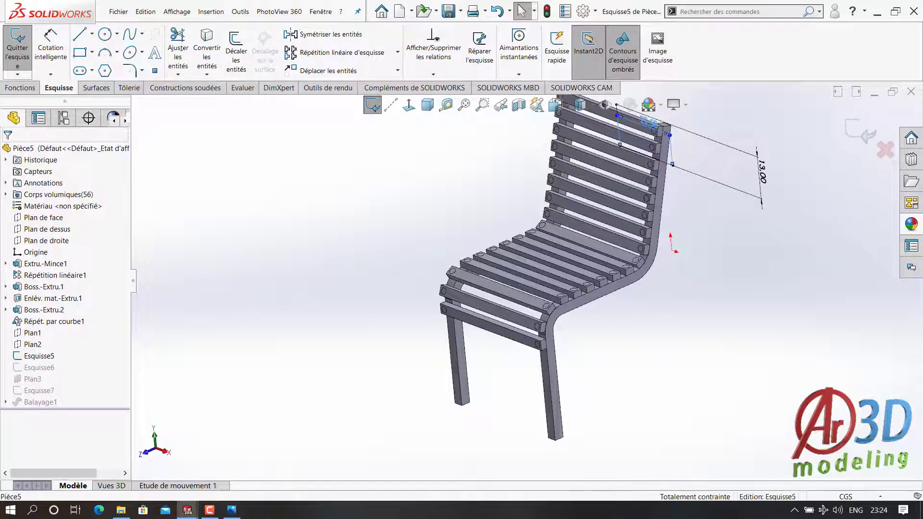
# Change the Esquisse5 dimension to 24.00 cm, rebuild, and dismiss the error report.
pyautogui.doubleClick(648, 123)
pyautogui.press('Return')
pyautogui.click(17, 48)
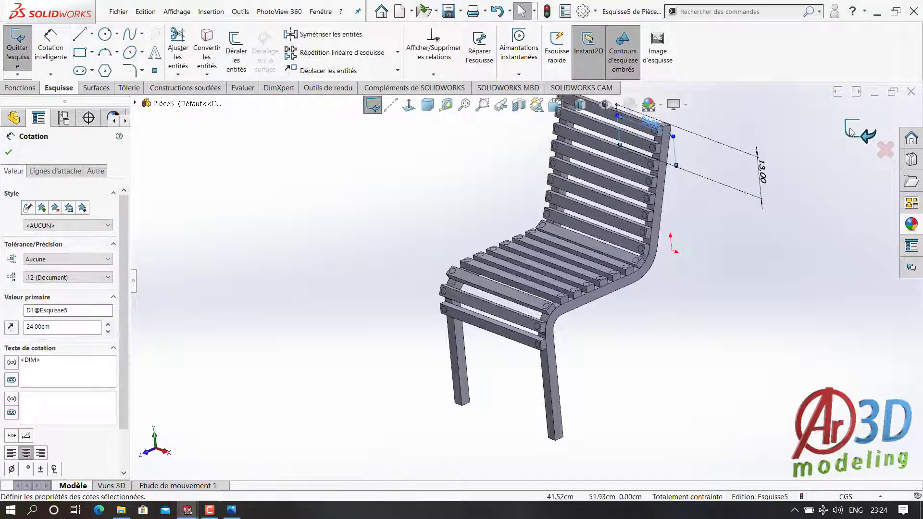
pyautogui.click(601, 332)
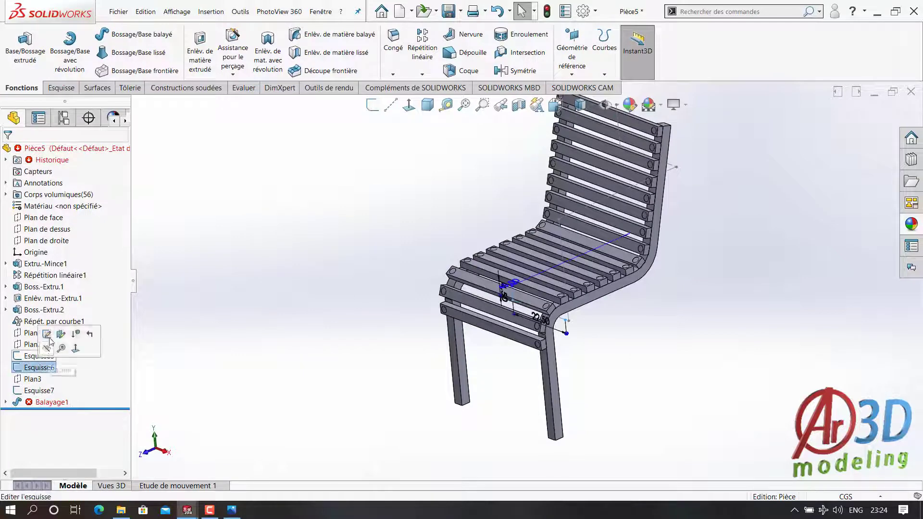
# Re-enter the 22.50 dimension in Esquisse6 so the armrest rebuilds.
pyautogui.click(47, 334)
pyautogui.doubleClick(539, 319)
pyautogui.press('Return')
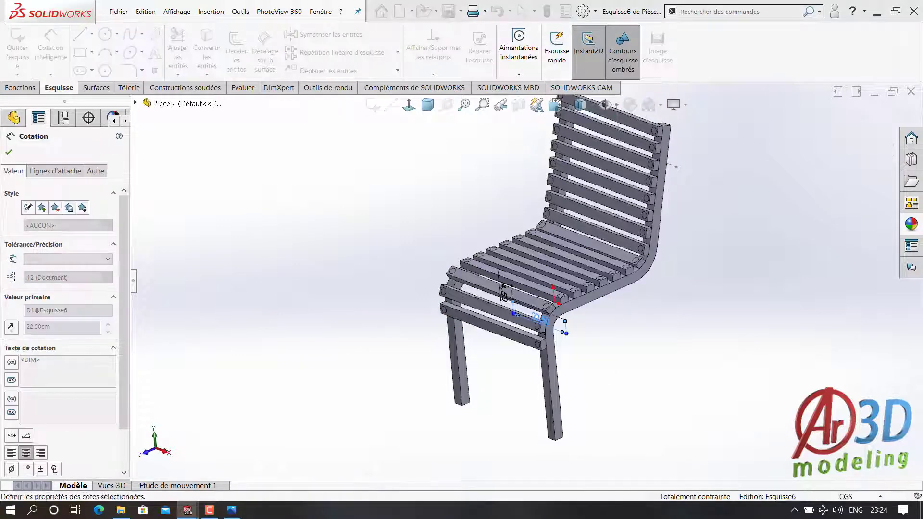
pyautogui.click(850, 132)
pyautogui.moveTo(707, 263)
pyautogui.mouseDown(button='middle')
pyautogui.moveTo(745, 200)
pyautogui.moveTo(714, 304)
pyautogui.moveTo(638, 199)
pyautogui.moveTo(700, 138)
pyautogui.mouseUp(button='middle')
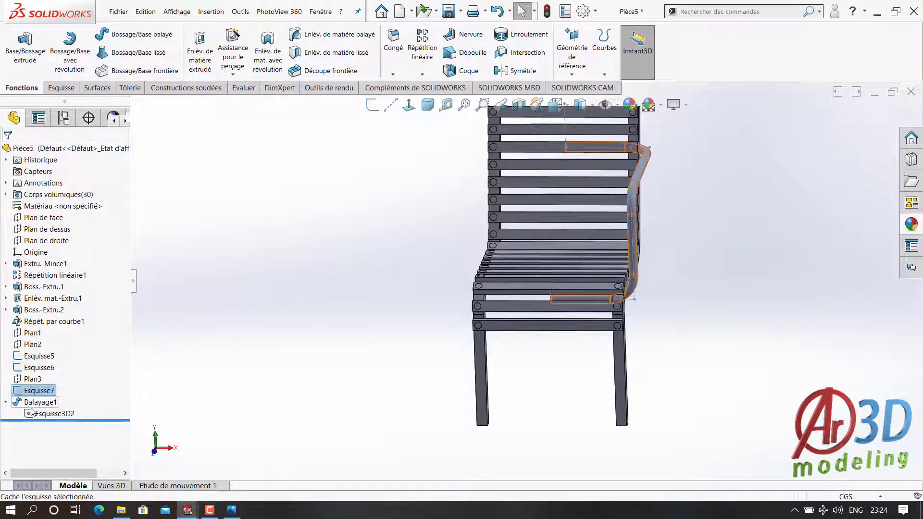
# Change the armrest path's bend radius from R7.00 to 5 cm and rebuild.
pyautogui.doubleClick(648, 305)
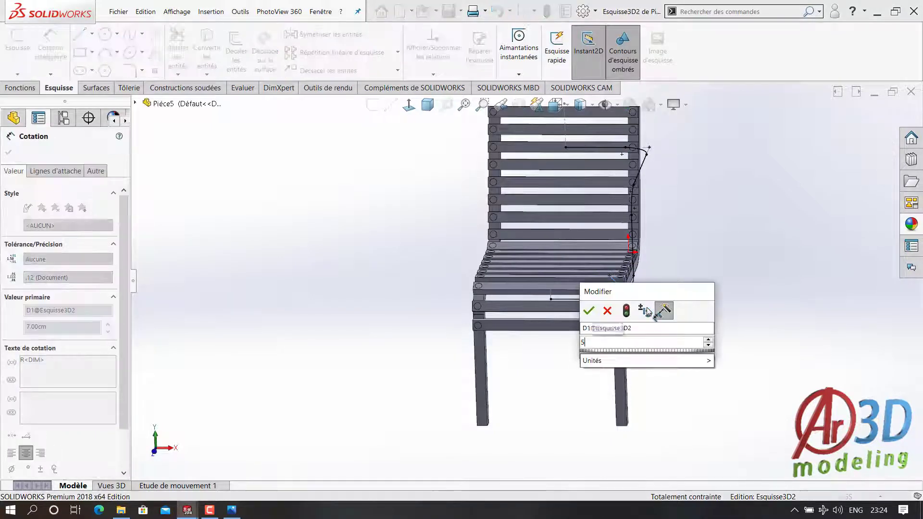
pyautogui.write('5')
pyautogui.press('Return')
pyautogui.moveTo(648, 312); pyautogui.dragTo(596, 332, button='middle')
pyautogui.hotkey('ctrl', 'b')
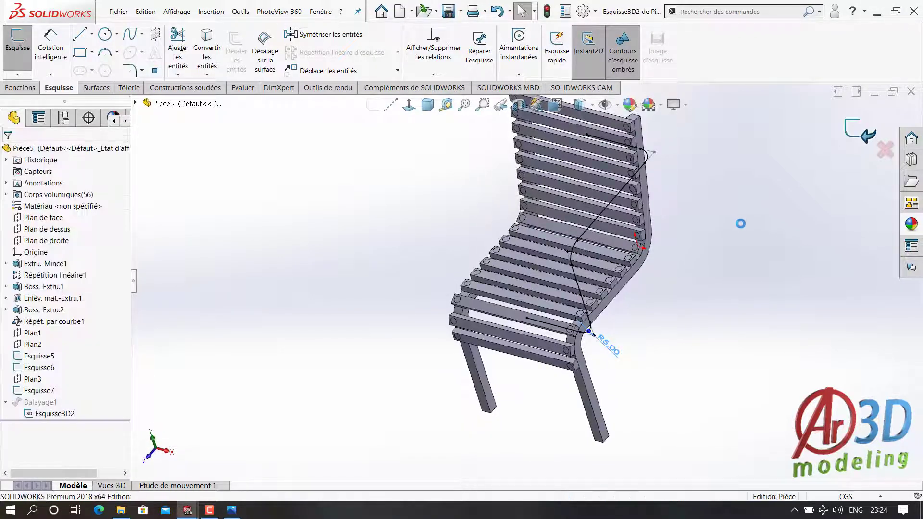
# Re-accept the Balayage1 sweep and inspect the armrest from several angles.
pyautogui.moveTo(740, 232)
pyautogui.mouseDown(button='middle')
pyautogui.moveTo(793, 148)
pyautogui.moveTo(748, 137)
pyautogui.moveTo(692, 168)
pyautogui.mouseUp(button='middle')
pyautogui.click(40, 401)
pyautogui.click(43, 371)
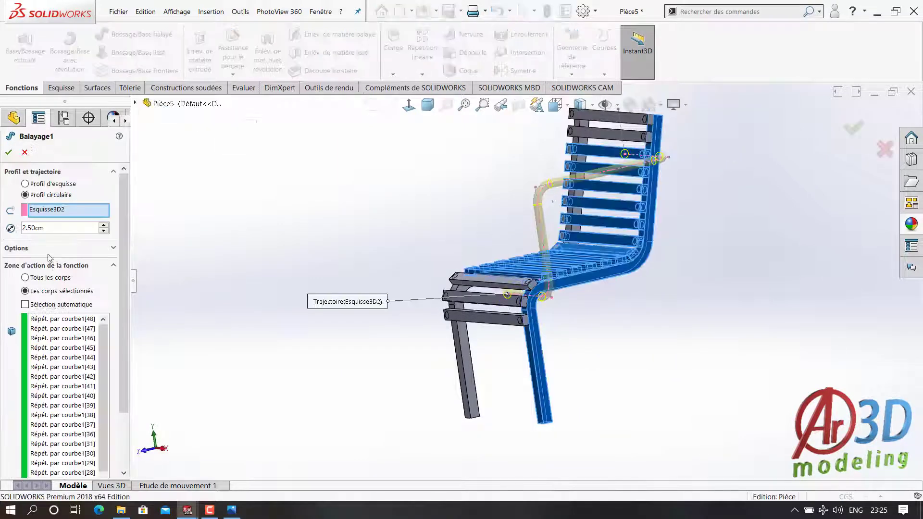
pyautogui.press('Return')
pyautogui.moveTo(319, 211)
pyautogui.mouseDown(button='middle')
pyautogui.moveTo(449, 377)
pyautogui.moveTo(572, 290)
pyautogui.mouseUp(button='middle')
pyautogui.scroll(-5, 571, 291)
pyautogui.scroll(5, 572, 291)
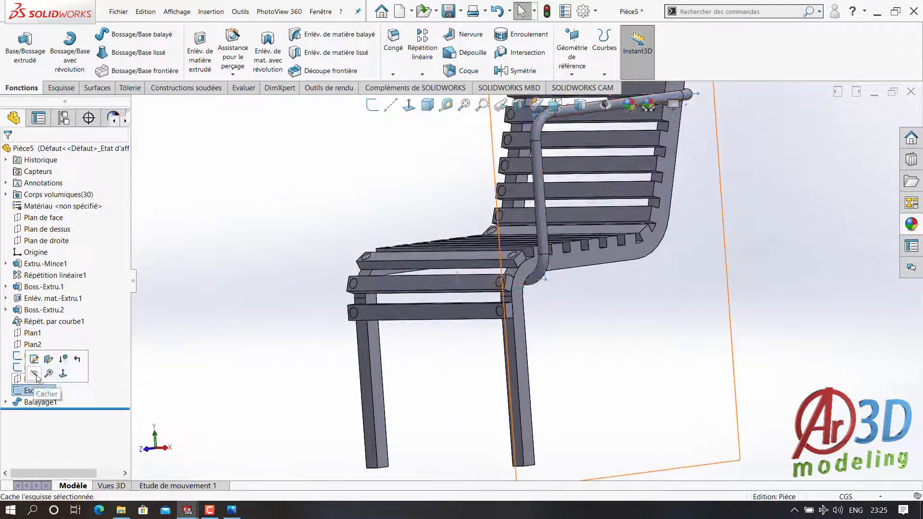
pyautogui.scroll(3, 356, 288)
pyautogui.moveTo(356, 287); pyautogui.dragTo(515, 316, button='middle')
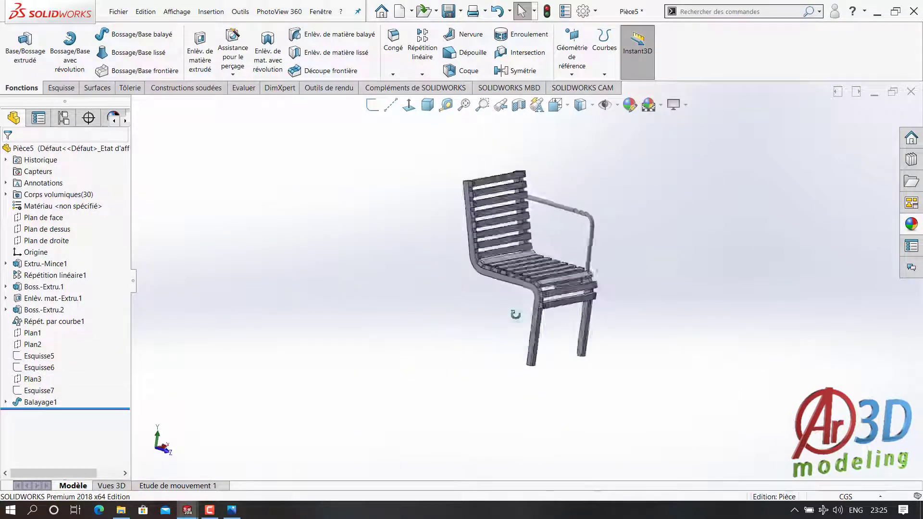
pyautogui.scroll(-5, 522, 241)
pyautogui.moveTo(504, 197); pyautogui.dragTo(470, 227, button='middle')
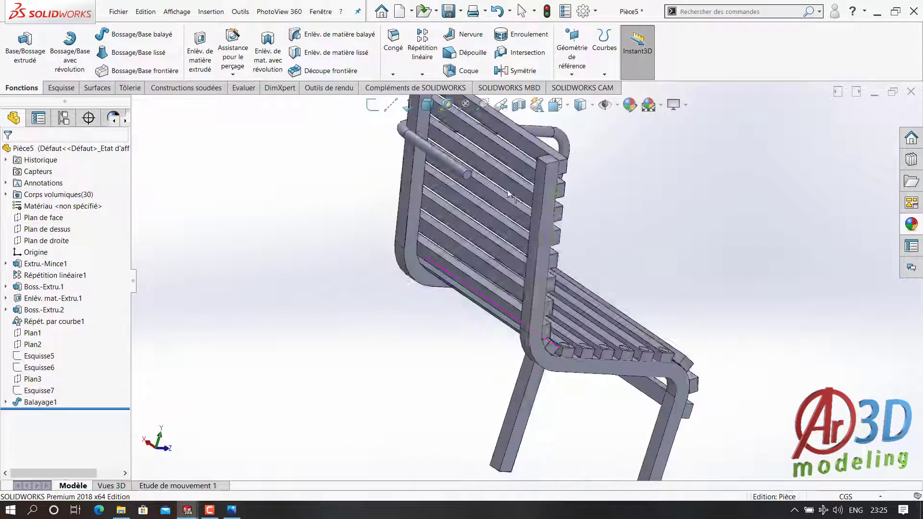
pyautogui.scroll(-5, 470, 227)
# Mirror the Balayage1 armrest across the chair's side face as Symétrie1.
pyautogui.click(523, 70)
pyautogui.click(428, 197)
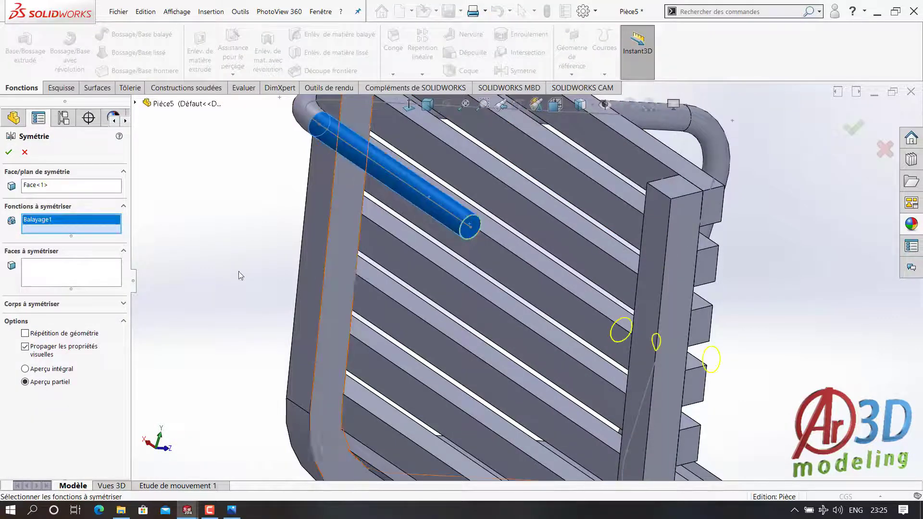
pyautogui.click(35, 306)
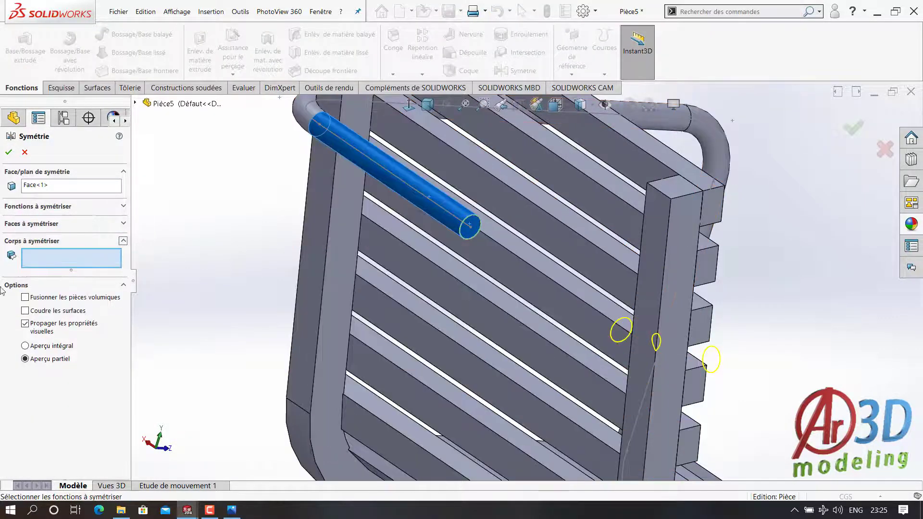
pyautogui.click(32, 223)
pyautogui.click(853, 127)
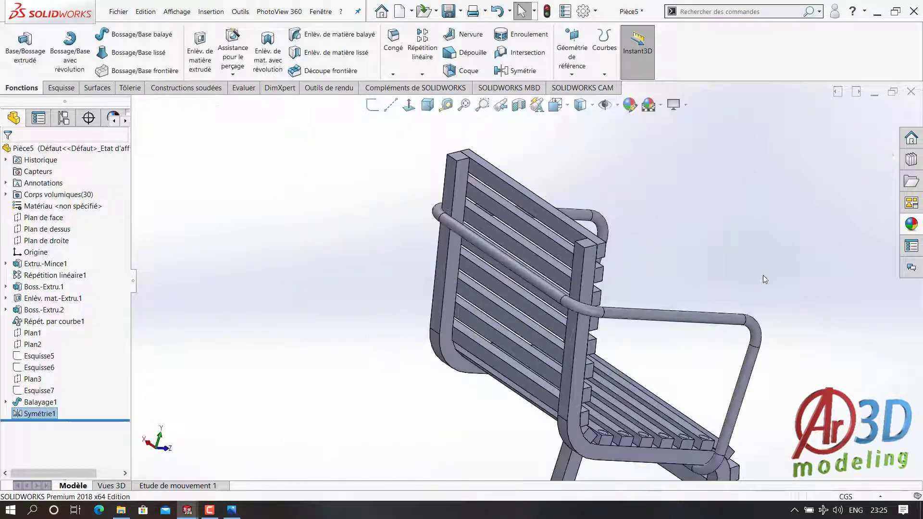
# Sketch a circle on the leg face near the top tube.
pyautogui.scroll(3, 762, 275)
pyautogui.moveTo(663, 333); pyautogui.dragTo(577, 289, button='middle')
pyautogui.scroll(-10, 529, 315)
pyautogui.click(523, 314)
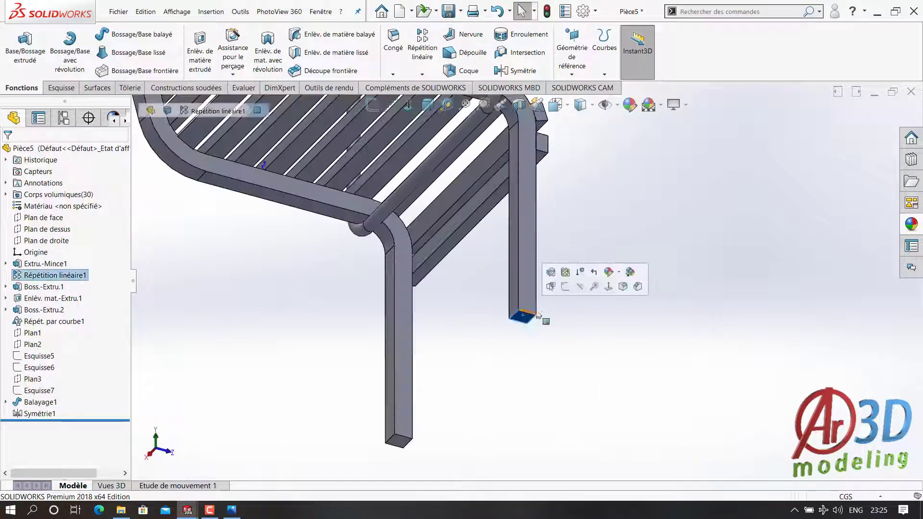
pyautogui.click(565, 286)
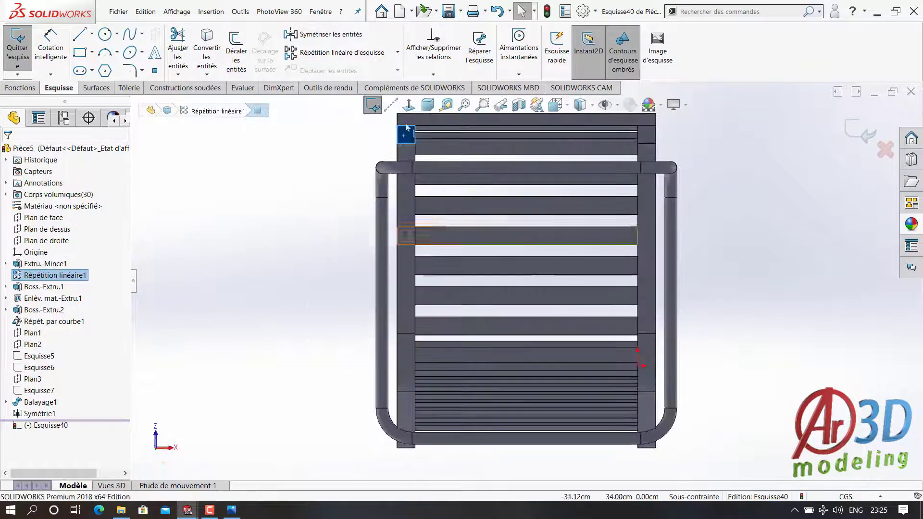
pyautogui.scroll(3, 568, 233)
pyautogui.scroll(2, 479, 171)
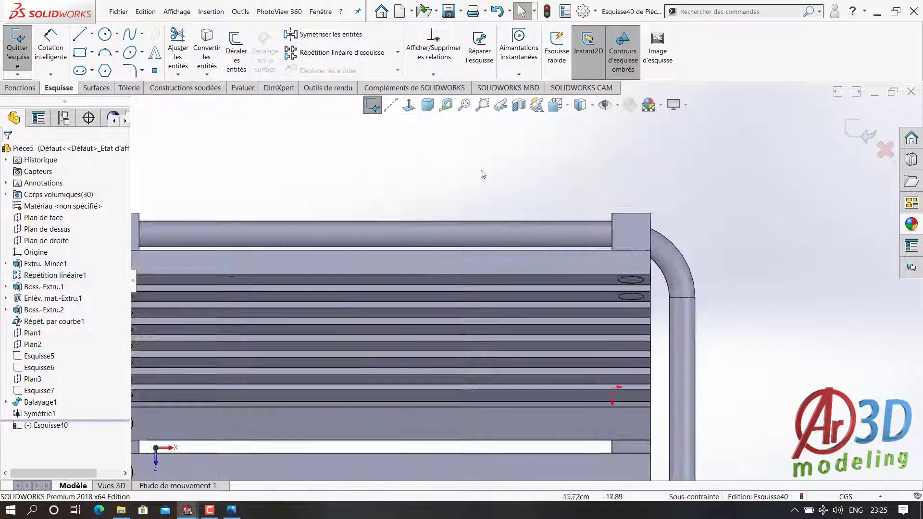
pyautogui.press('c')
pyautogui.click(568, 235)
pyautogui.press('Escape')
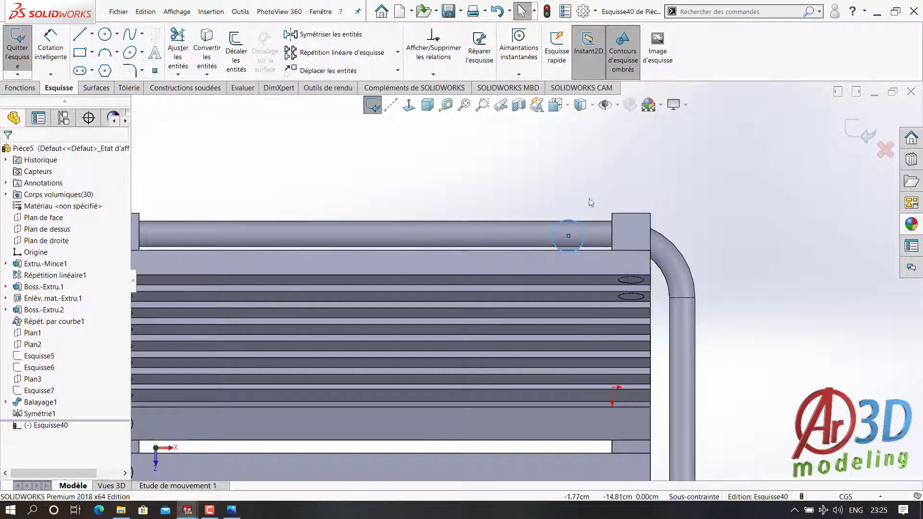
# Dimension the circle: 1.00 vertical offset, 2.00 diameter, 3.00 horizontal offset.
pyautogui.scroll(-3, 590, 201)
pyautogui.press('d')
pyautogui.click(540, 259)
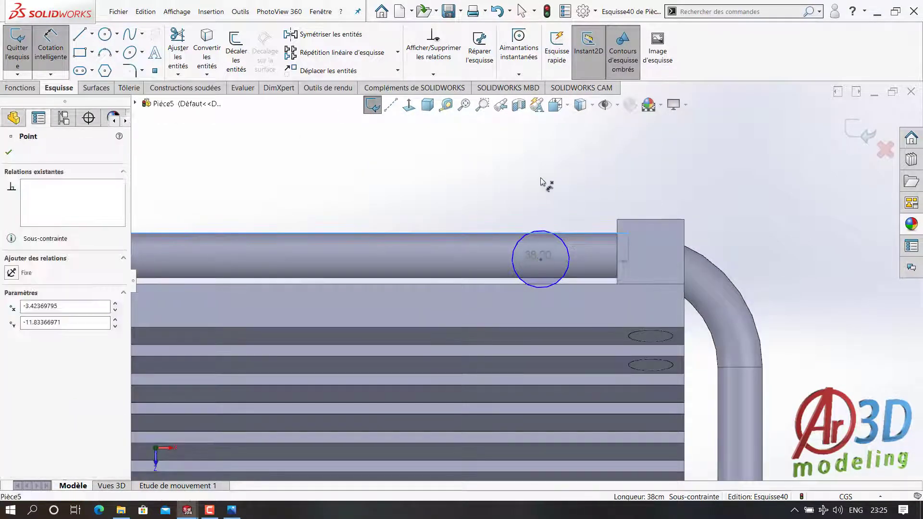
pyautogui.click(534, 183)
pyautogui.write('1')
pyautogui.press('Return')
pyautogui.click(560, 240)
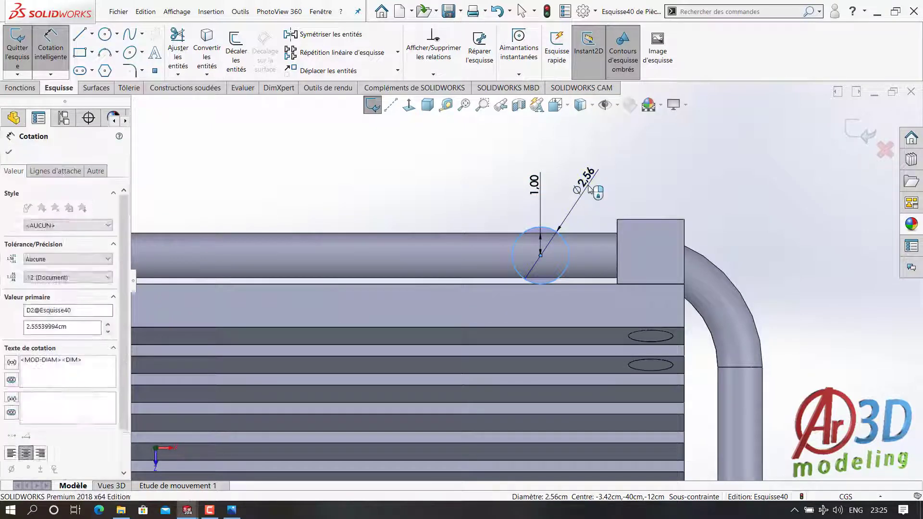
pyautogui.click(589, 189)
pyautogui.write('2')
pyautogui.press('Return')
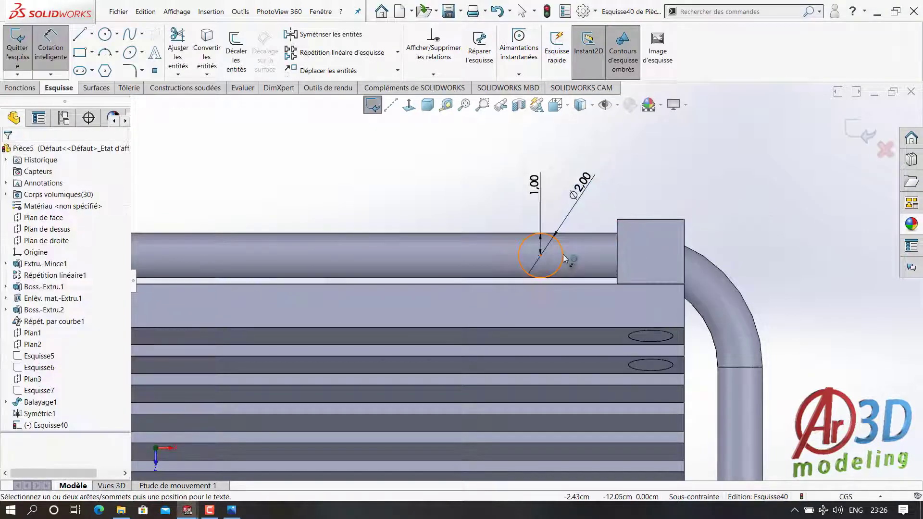
pyautogui.click(558, 267)
pyautogui.click(617, 226)
pyautogui.click(585, 144)
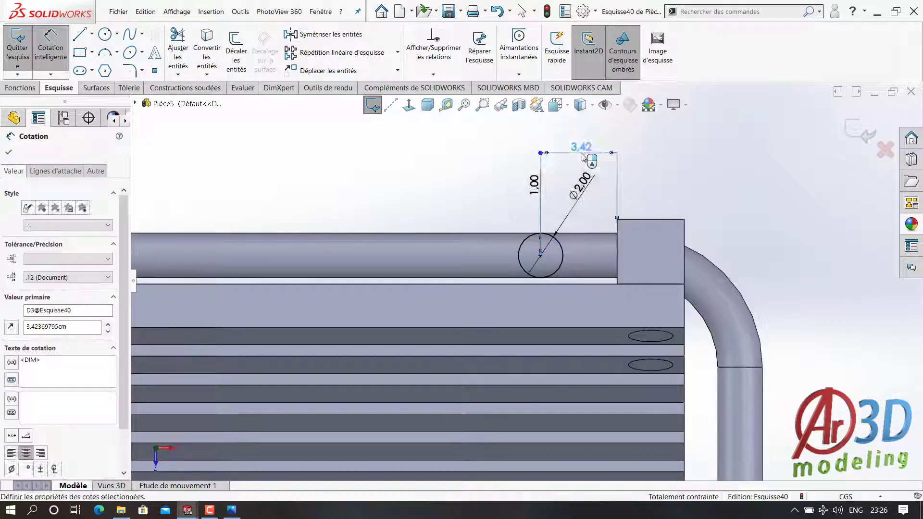
pyautogui.write('3')
pyautogui.press('Return')
pyautogui.press('Escape')
# Add a construction line along the tube edge.
pyautogui.click(96, 63)
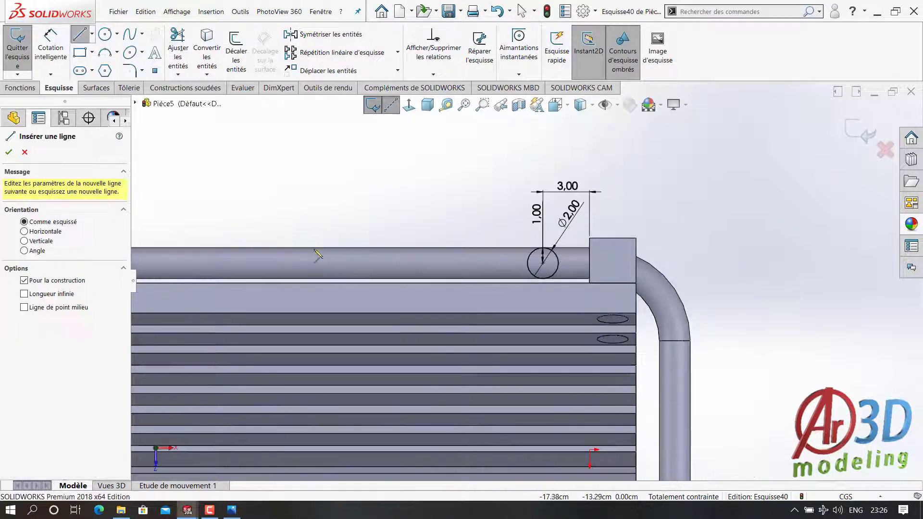
pyautogui.click(301, 247)
pyautogui.press('Escape')
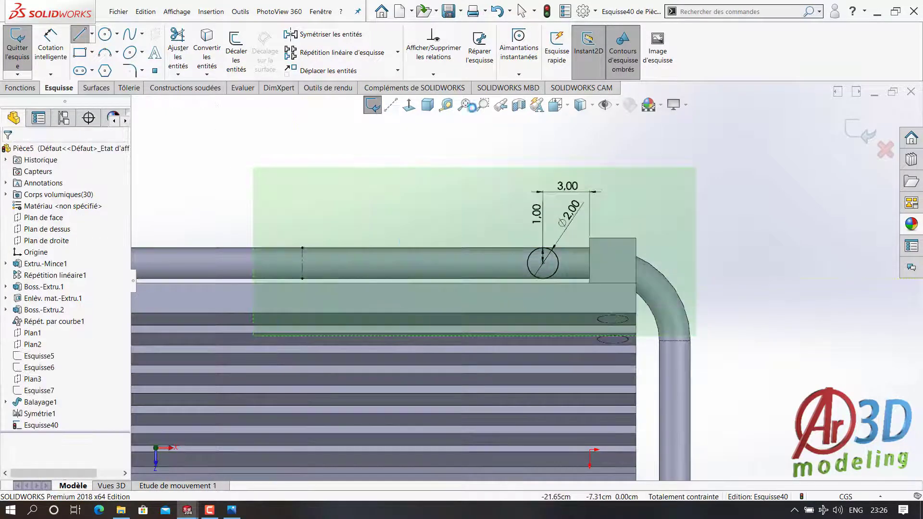
pyautogui.hotkey('ctrl', '7')
# Extrude the circle up to the tube face as Boss.-Extru.3.
pyautogui.click(20, 88)
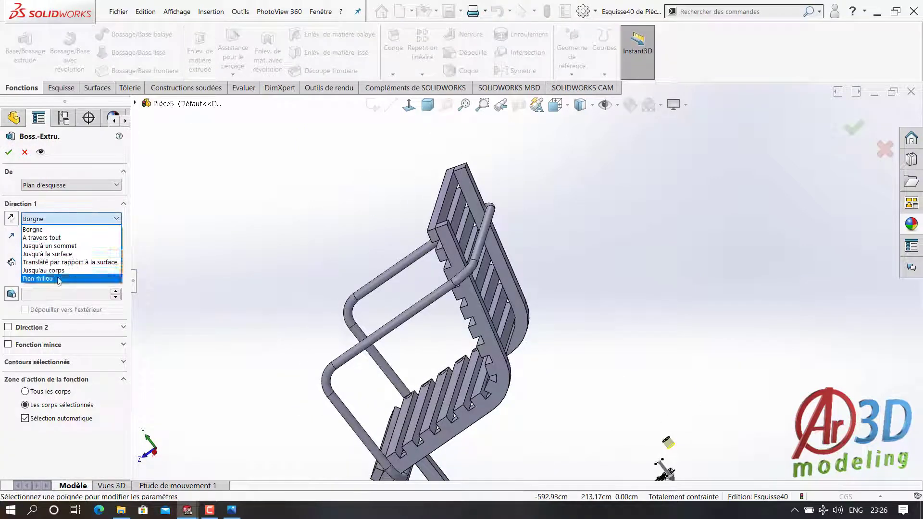
pyautogui.click(64, 254)
pyautogui.moveTo(365, 269); pyautogui.dragTo(421, 218, button='middle')
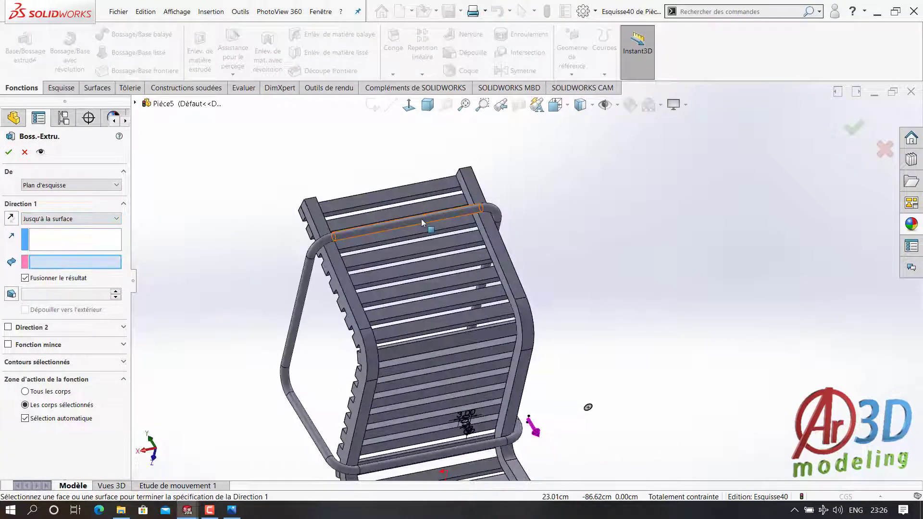
pyautogui.click(421, 219)
pyautogui.scroll(3, 722, 218)
pyautogui.moveTo(709, 238)
pyautogui.mouseDown(button='middle')
pyautogui.moveTo(702, 286)
pyautogui.moveTo(624, 296)
pyautogui.moveTo(577, 266)
pyautogui.moveTo(540, 358)
pyautogui.mouseUp(button='middle')
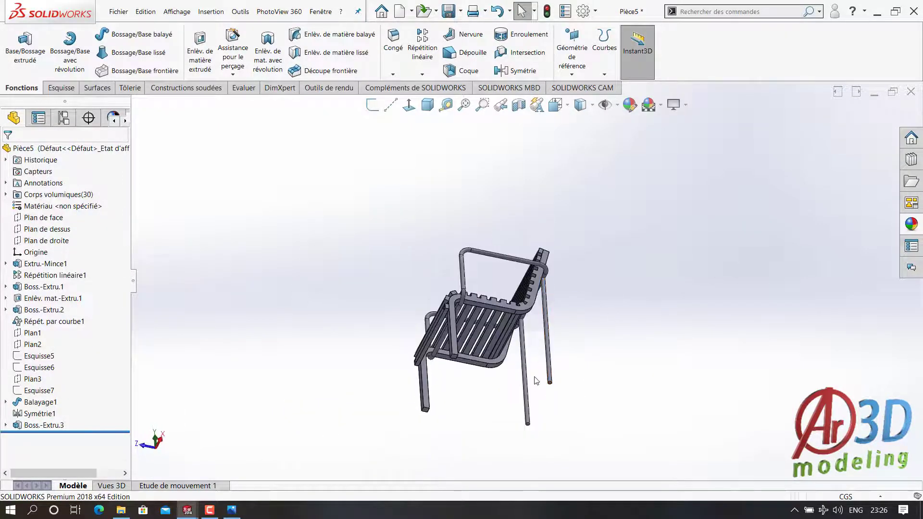
pyautogui.scroll(-5, 536, 381)
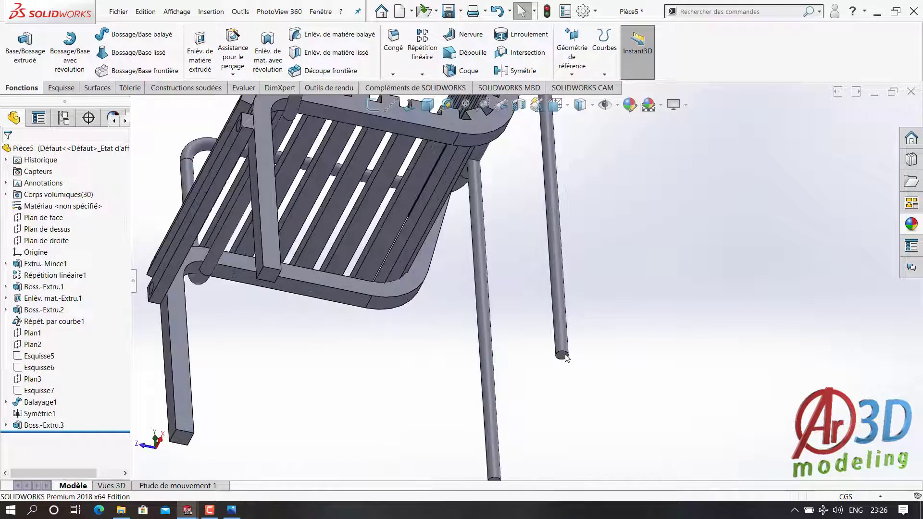
# Sketch on the square leg's end face and extrude it as Boss.-Extru.4.
pyautogui.click(377, 114)
pyautogui.moveTo(354, 363); pyautogui.dragTo(422, 241, button='middle')
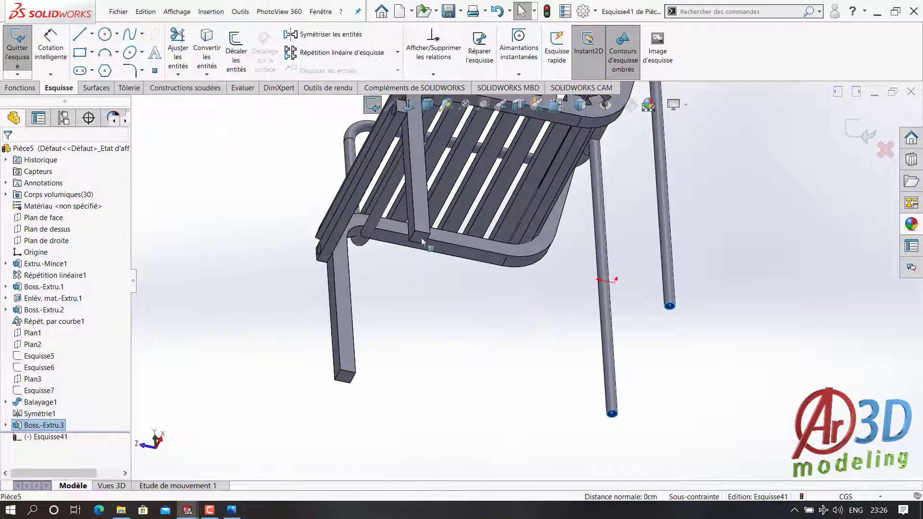
pyautogui.click(20, 88)
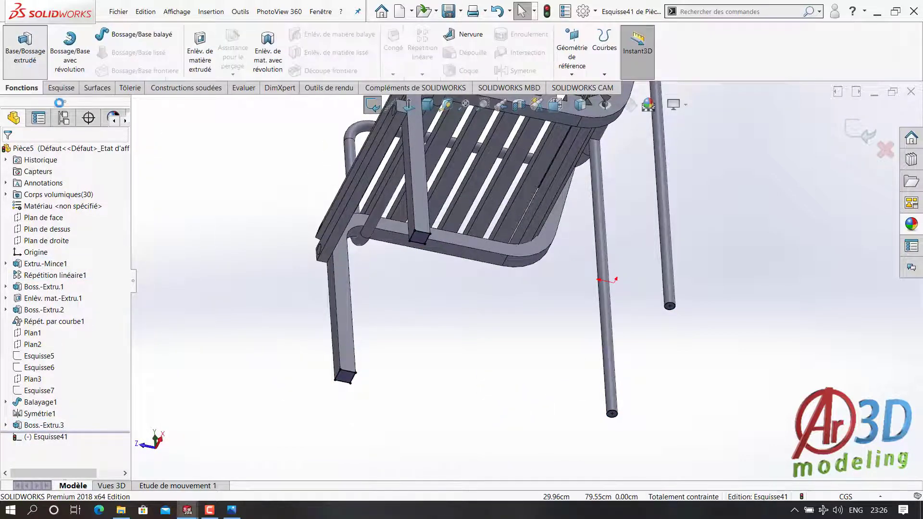
pyautogui.click(25, 48)
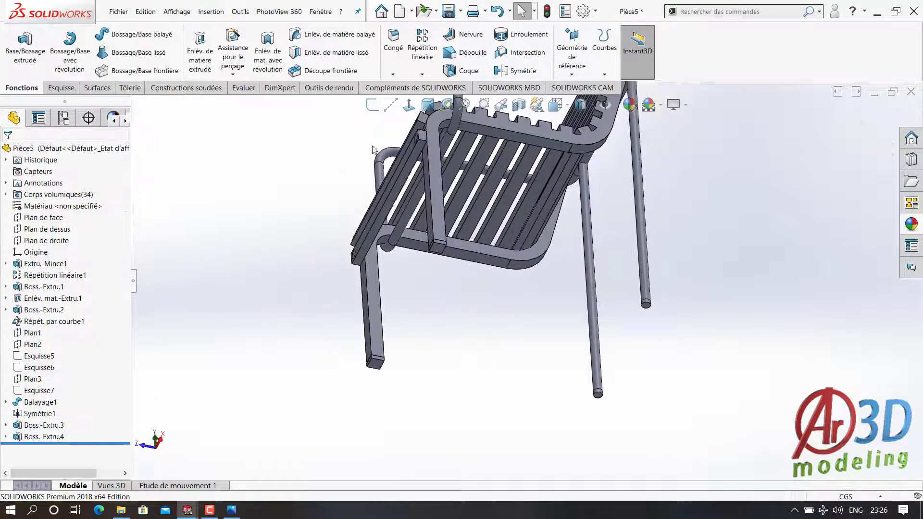
pyautogui.moveTo(422, 108)
pyautogui.mouseDown(button='middle')
pyautogui.moveTo(638, 267)
pyautogui.moveTo(684, 268)
pyautogui.moveTo(725, 214)
pyautogui.moveTo(735, 254)
pyautogui.moveTo(702, 216)
pyautogui.moveTo(659, 233)
pyautogui.moveTo(640, 299)
pyautogui.moveTo(605, 226)
pyautogui.moveTo(619, 246)
pyautogui.mouseUp(button='middle')
pyautogui.scroll(2, 738, 258)
pyautogui.scroll(-5, 640, 299)
pyautogui.scroll(-2, 594, 256)
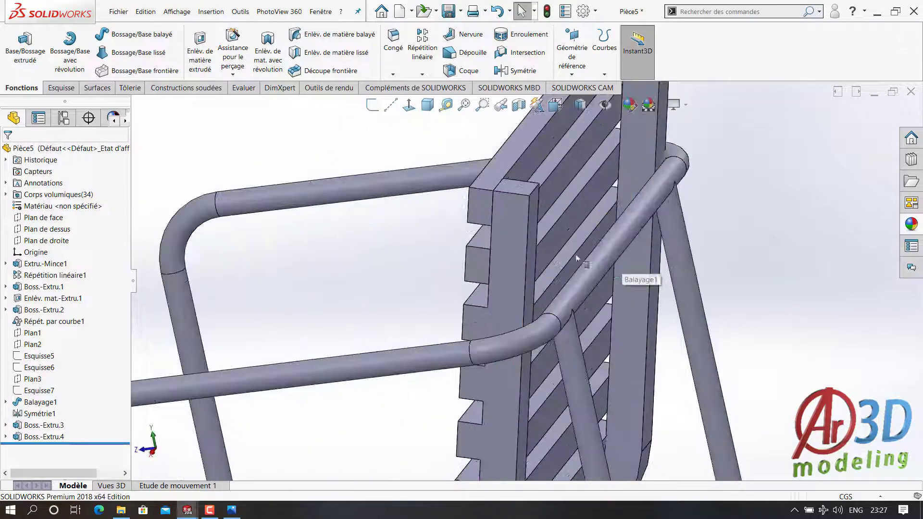
# Convert the backrest upright's top-face edges into a sketch and extrude it as Boss.-Extru.5.
pyautogui.rightClick(528, 194)
pyautogui.click(534, 163)
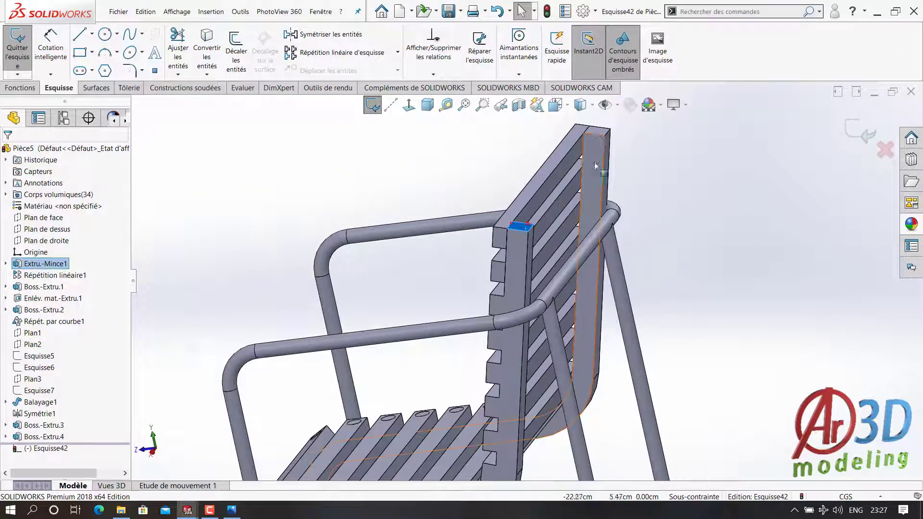
pyautogui.click(194, 54)
pyautogui.click(20, 88)
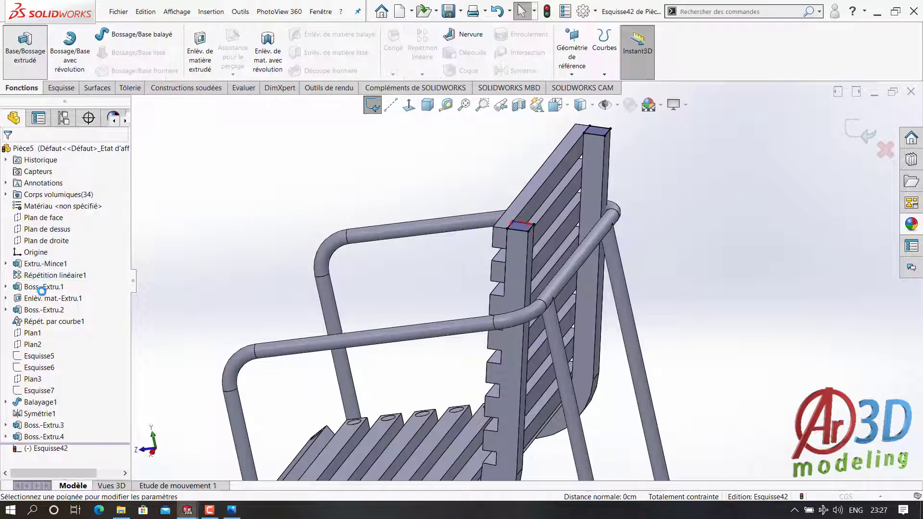
pyautogui.scroll(10, 307, 216)
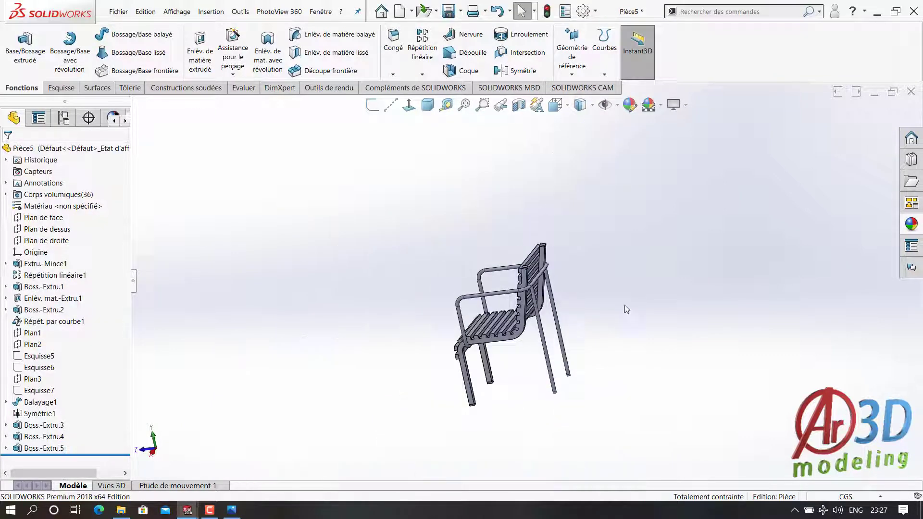
pyautogui.moveTo(623, 309)
pyautogui.mouseDown(button='middle')
pyautogui.moveTo(583, 325)
pyautogui.moveTo(423, 128)
pyautogui.mouseUp(button='middle')
# Sketch a rectangle on Plan de face covering the right half of the chair.
pyautogui.click(409, 105)
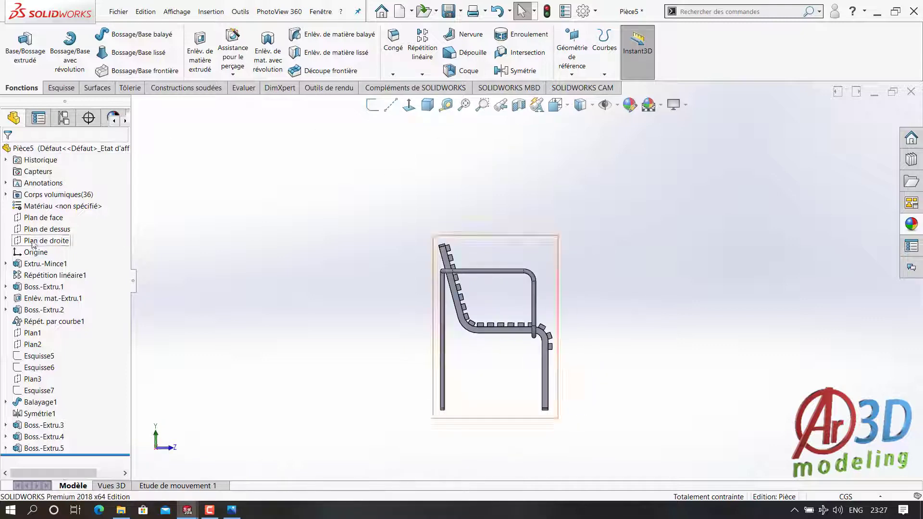
pyautogui.click(34, 217)
pyautogui.click(53, 204)
pyautogui.rightClick(56, 217)
pyautogui.click(72, 200)
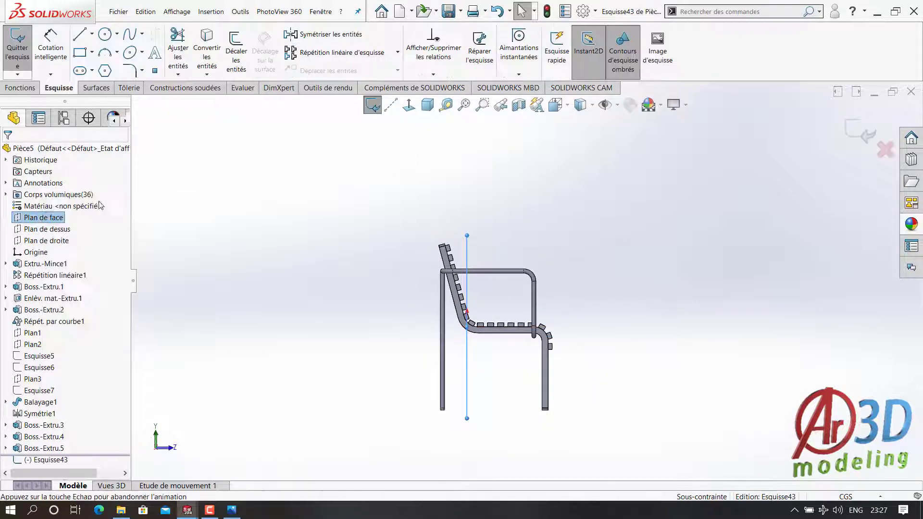
pyautogui.press('z')
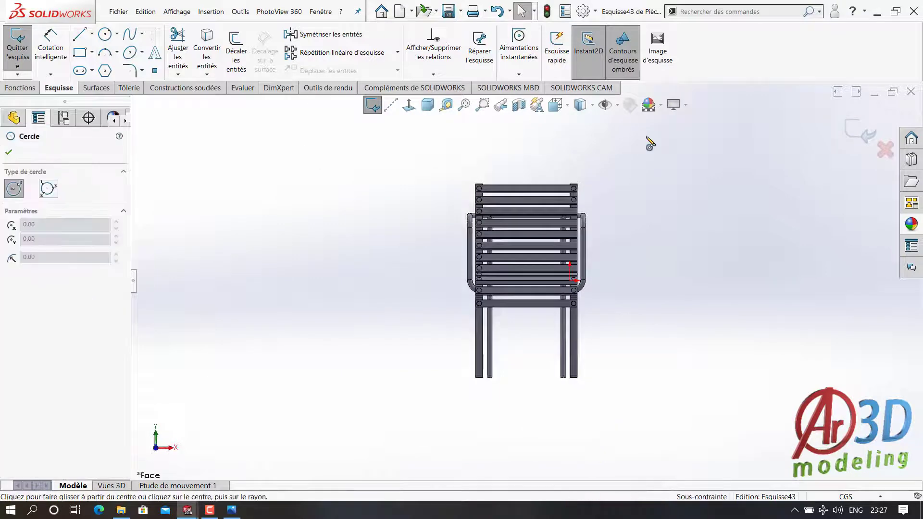
pyautogui.click(654, 143)
pyautogui.press('r')
pyautogui.click(534, 401)
pyautogui.scroll(-2, 600, 336)
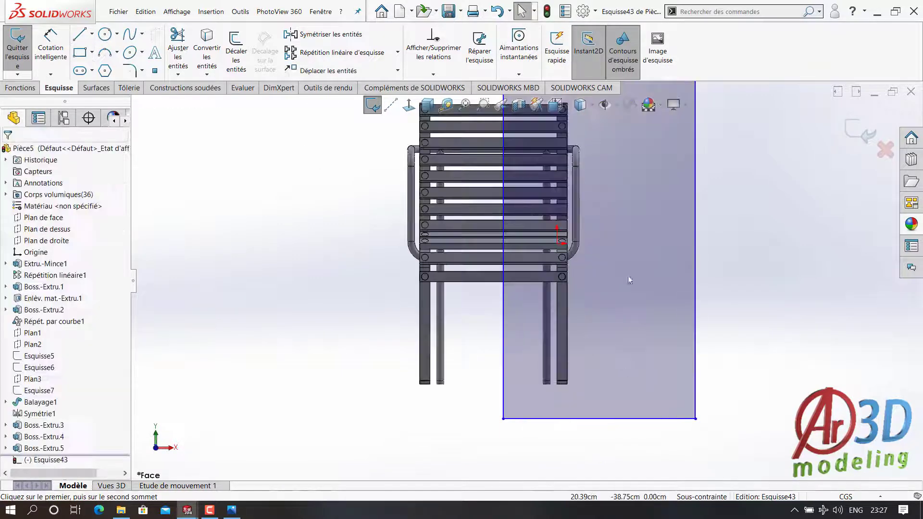
pyautogui.press('Escape')
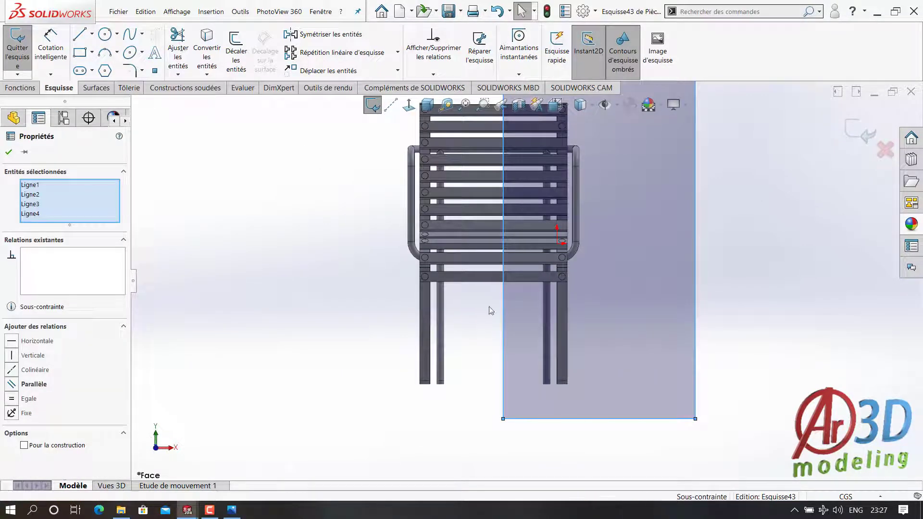
# Dimension the rectangle's left edge 20 from the leg line.
pyautogui.press('Escape')
pyautogui.press('d')
pyautogui.click(503, 307)
pyautogui.click(567, 307)
pyautogui.click(605, 309)
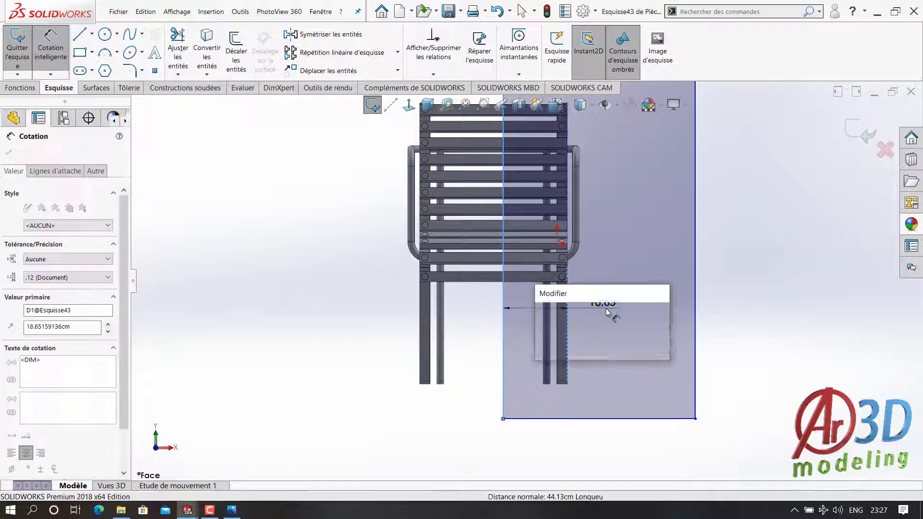
pyautogui.write('20')
pyautogui.press('Return')
pyautogui.press('Escape')
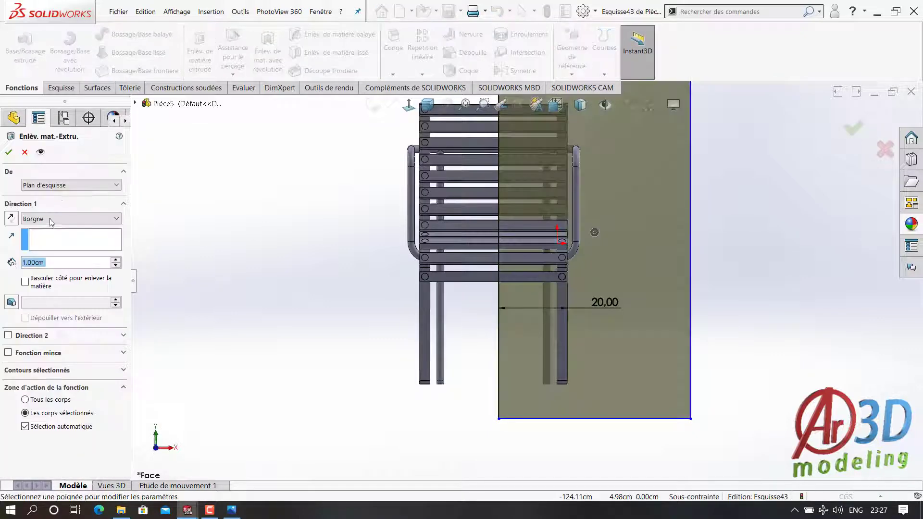
# Extrude-cut the rectangle through all, keeping the remaining half's bodies.
pyautogui.click(62, 245)
pyautogui.click(9, 152)
pyautogui.click(23, 28)
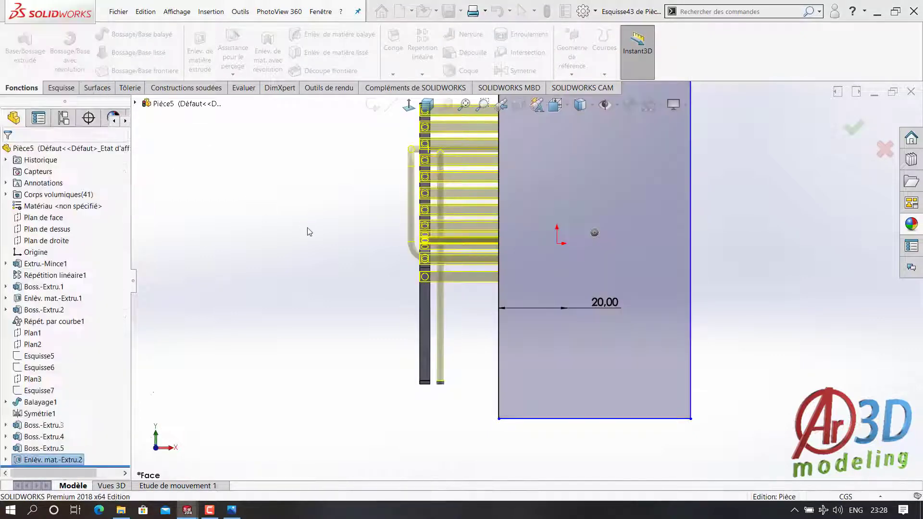
pyautogui.moveTo(461, 297); pyautogui.dragTo(552, 231, button='middle')
pyautogui.moveTo(577, 173); pyautogui.dragTo(363, 398)
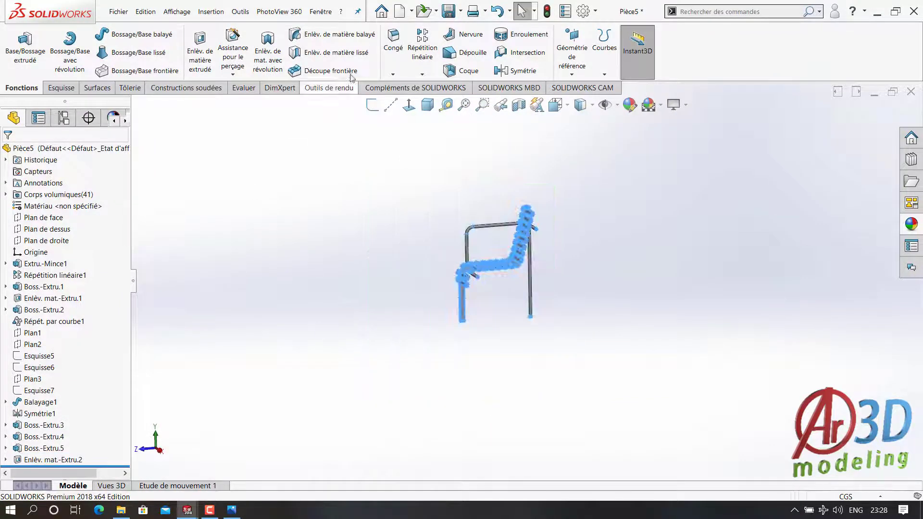
# Start a Symétrie with the seat-end cut face as mirror plane, clearing the features list.
pyautogui.click(501, 72)
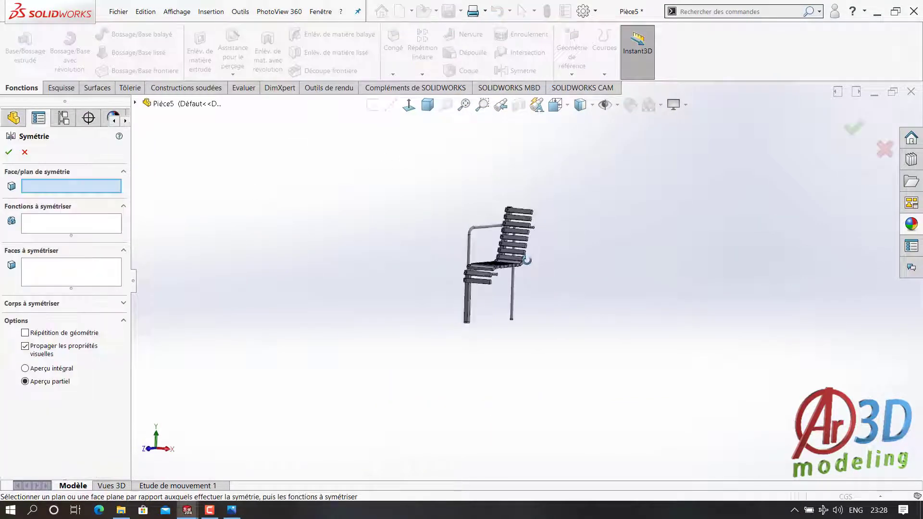
pyautogui.scroll(-3, 527, 260)
pyautogui.scroll(-3, 527, 270)
pyautogui.click(528, 308)
pyautogui.scroll(4, 530, 328)
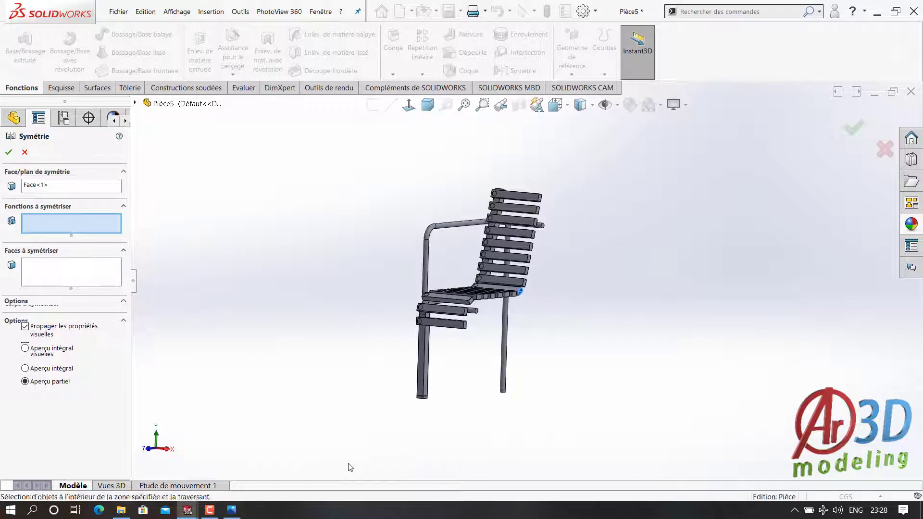
pyautogui.moveTo(351, 467); pyautogui.dragTo(453, 350)
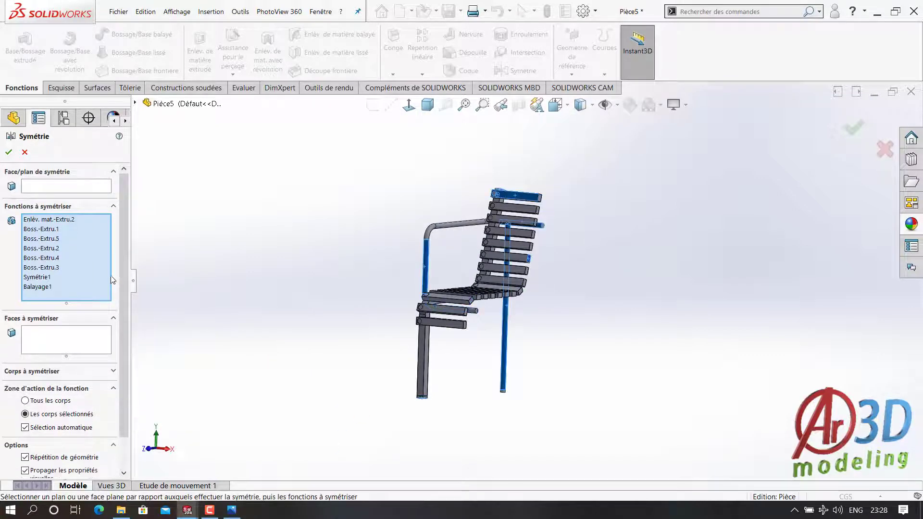
pyautogui.rightClick(104, 278)
pyautogui.click(144, 284)
# Re-pick the cut face as mirror plane and clear the features-to-mirror list again.
pyautogui.click(153, 104)
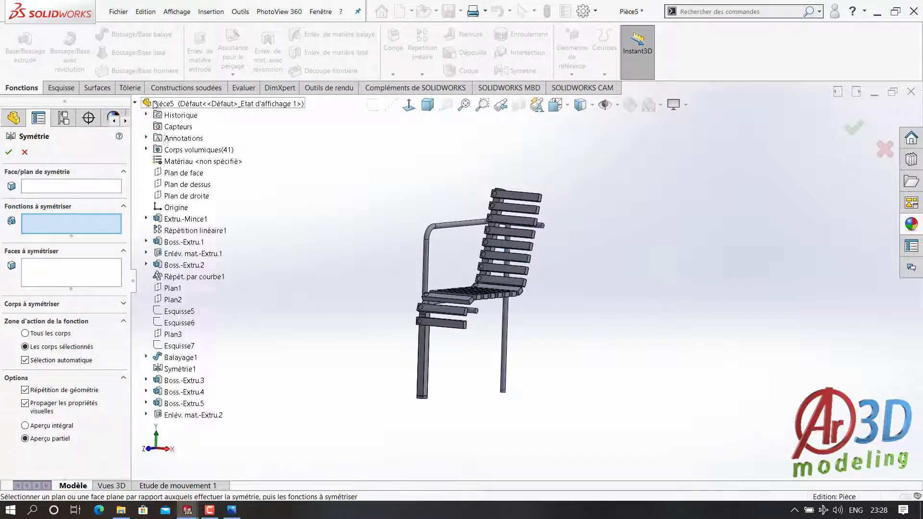
pyautogui.click(98, 188)
pyautogui.scroll(-5, 520, 280)
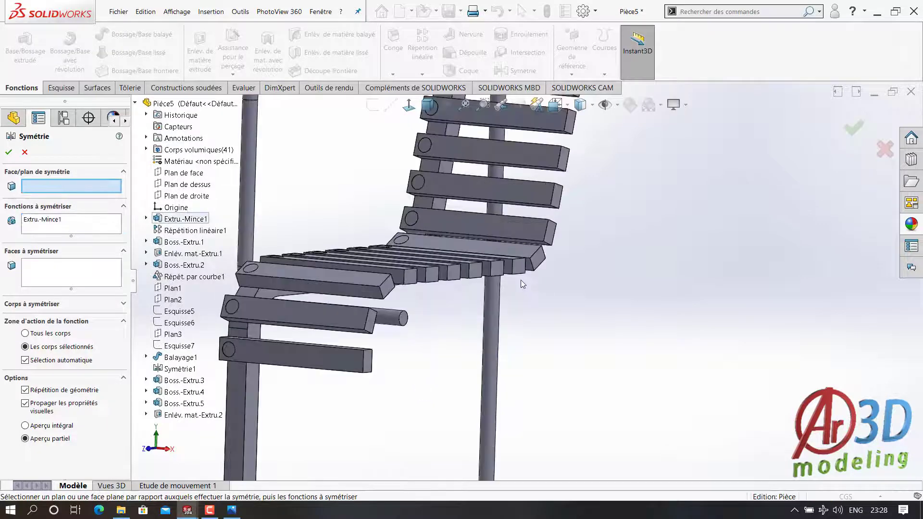
pyautogui.click(520, 280)
pyautogui.scroll(5, 358, 282)
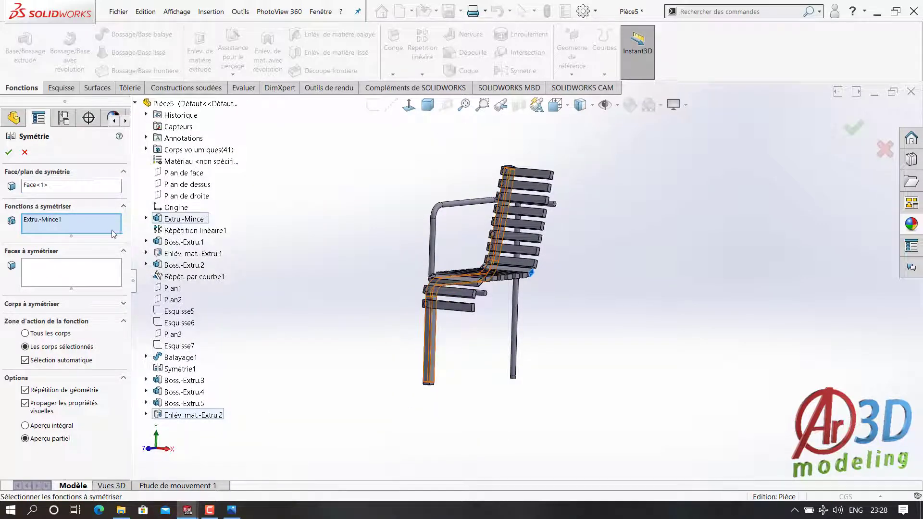
pyautogui.rightClick(76, 225)
pyautogui.click(96, 234)
# Under Corps à symétriser, select every half-chair body, including the remaining leg.
pyautogui.click(39, 304)
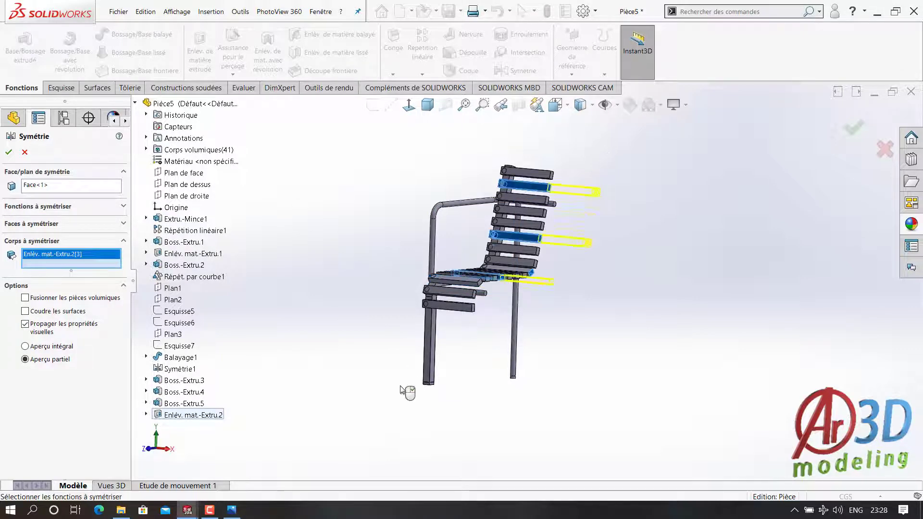
pyautogui.hotkey('ctrl', 'a')
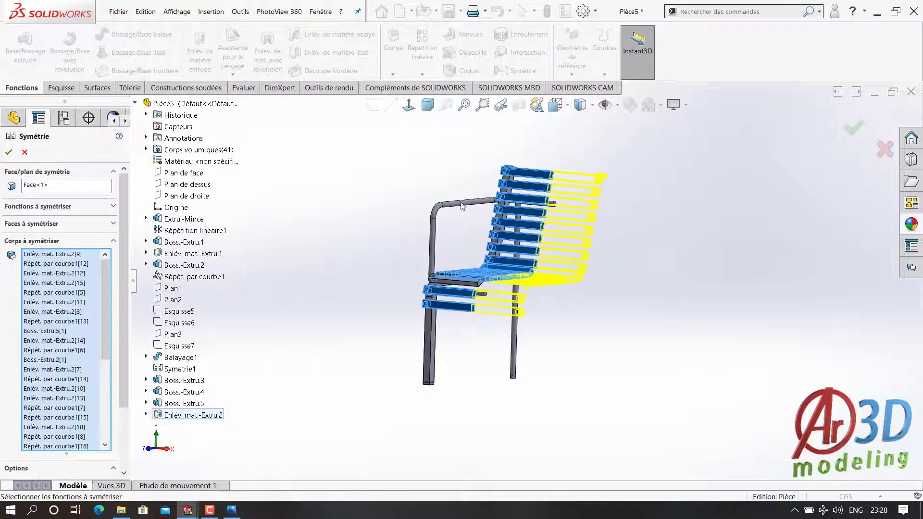
pyautogui.moveTo(500, 369)
pyautogui.mouseDown(button='middle')
pyautogui.moveTo(520, 218)
pyautogui.moveTo(642, 222)
pyautogui.moveTo(576, 366)
pyautogui.mouseUp(button='middle')
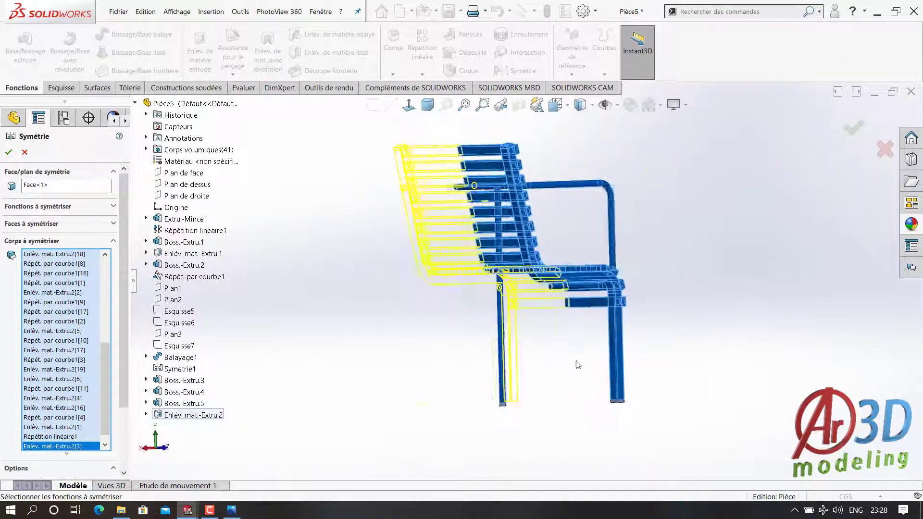
pyautogui.scroll(-5, 650, 439)
pyautogui.click(408, 442)
pyautogui.scroll(5, 556, 373)
pyautogui.scroll(3, 556, 373)
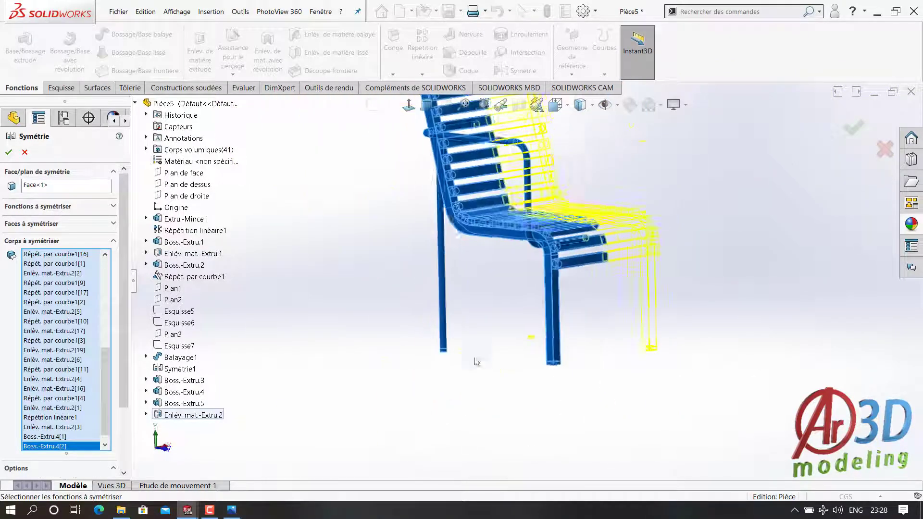